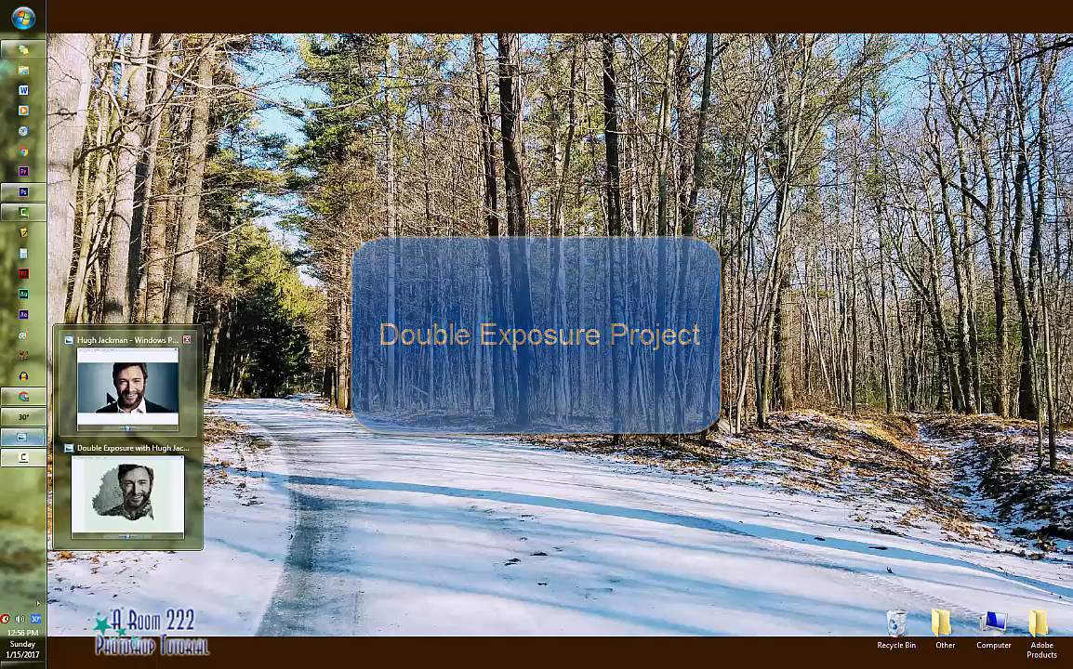
Examine the original Hugh Jackman photo and the finished double exposure example, and minimize both images.
{"action": "left_click", "coordinate": [123, 390]}
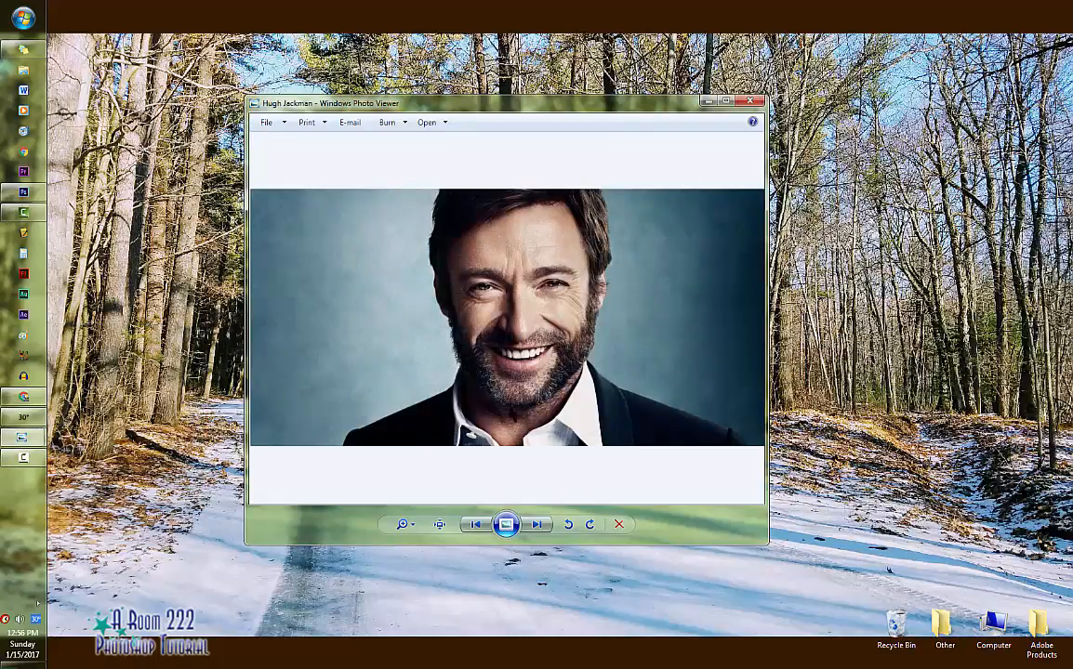
{"action": "mouse_move", "coordinate": [22, 437]}
{"action": "left_click", "coordinate": [104, 457]}
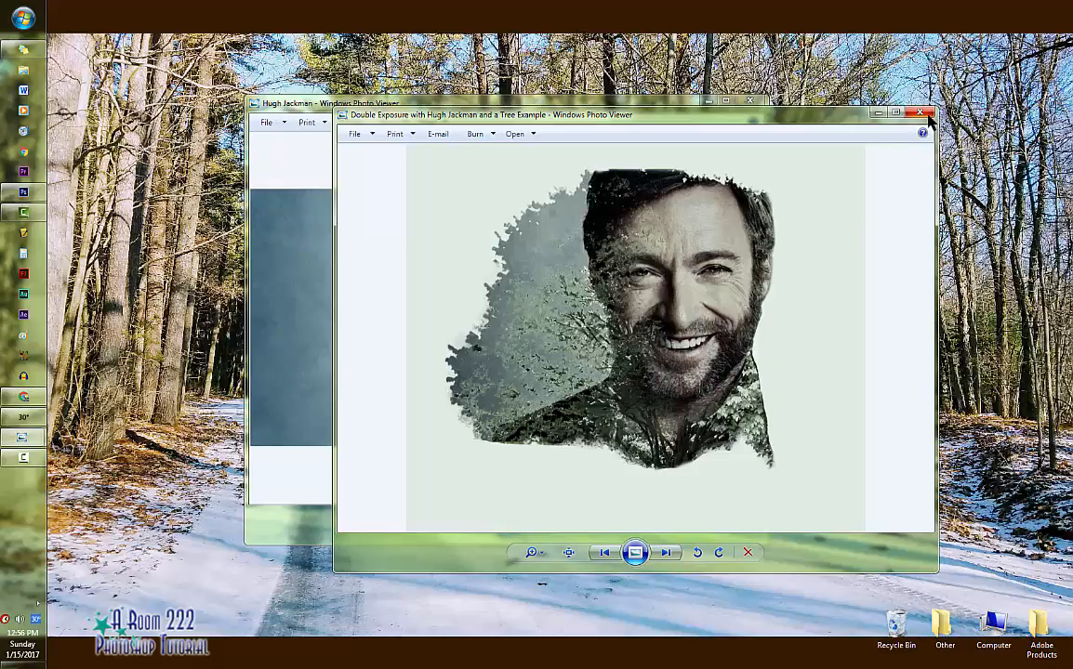
{"action": "left_click", "coordinate": [879, 115]}
{"action": "left_click", "coordinate": [709, 101]}
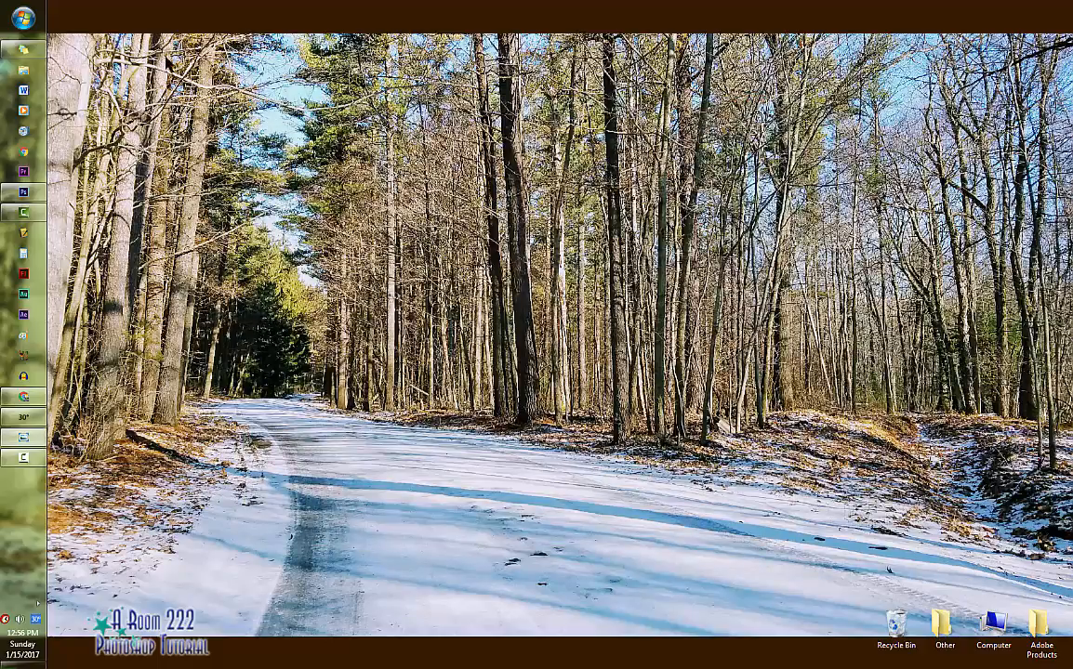
Switch to Photoshop and browse for an image to open in Useful Tools > Photoshop Tools and Resources on the Z: network drive.
{"action": "left_click", "coordinate": [24, 191]}
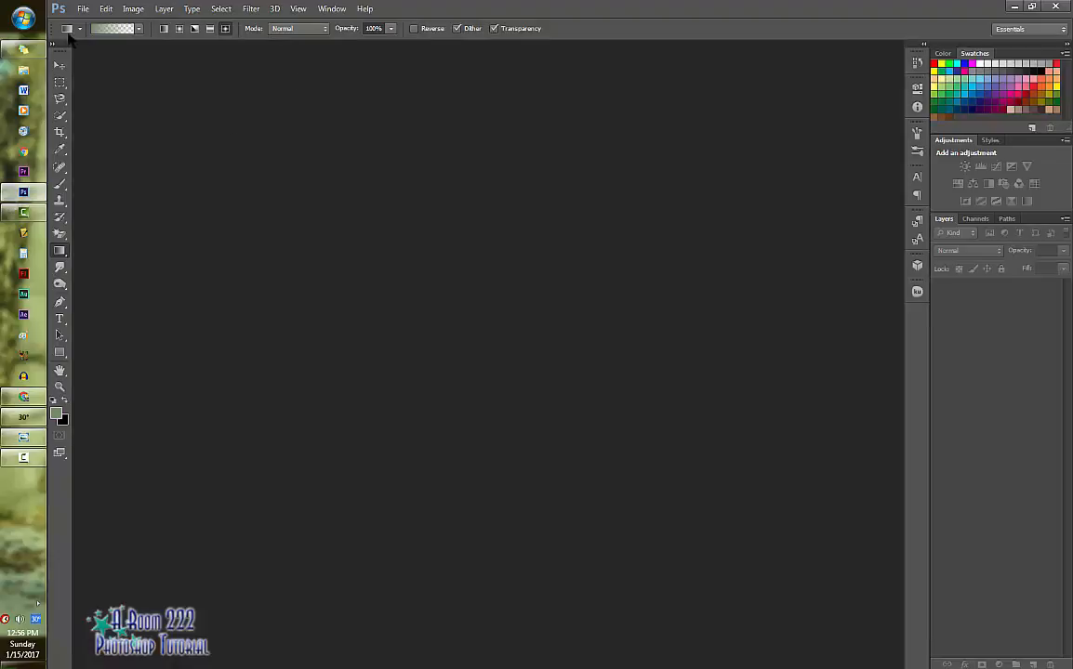
{"action": "left_click", "coordinate": [82, 8]}
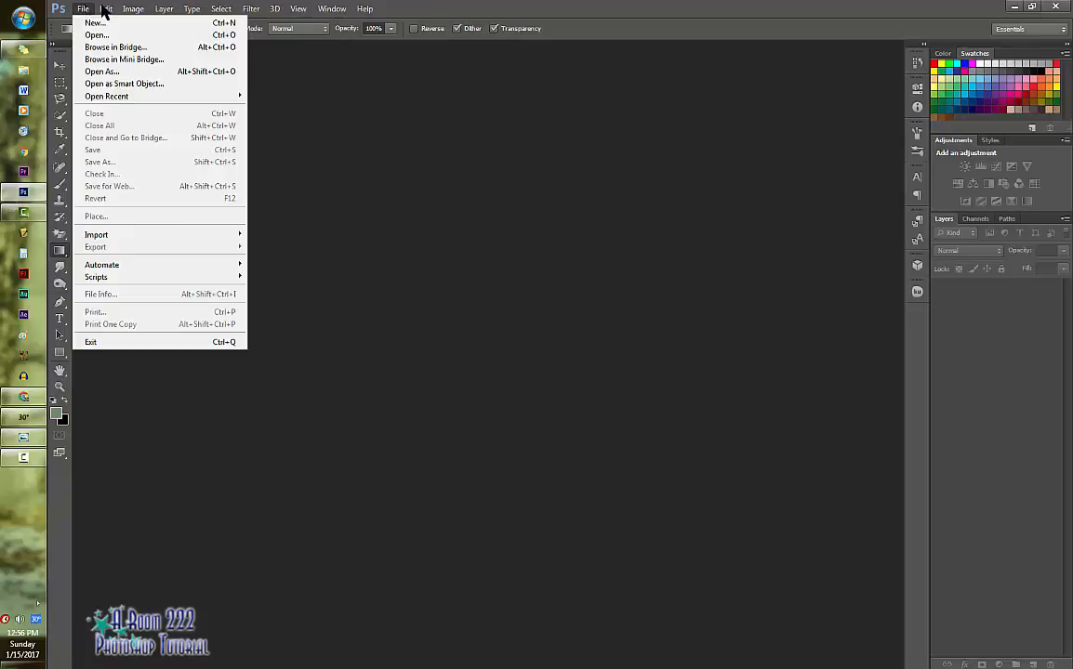
{"action": "left_click", "coordinate": [93, 35]}
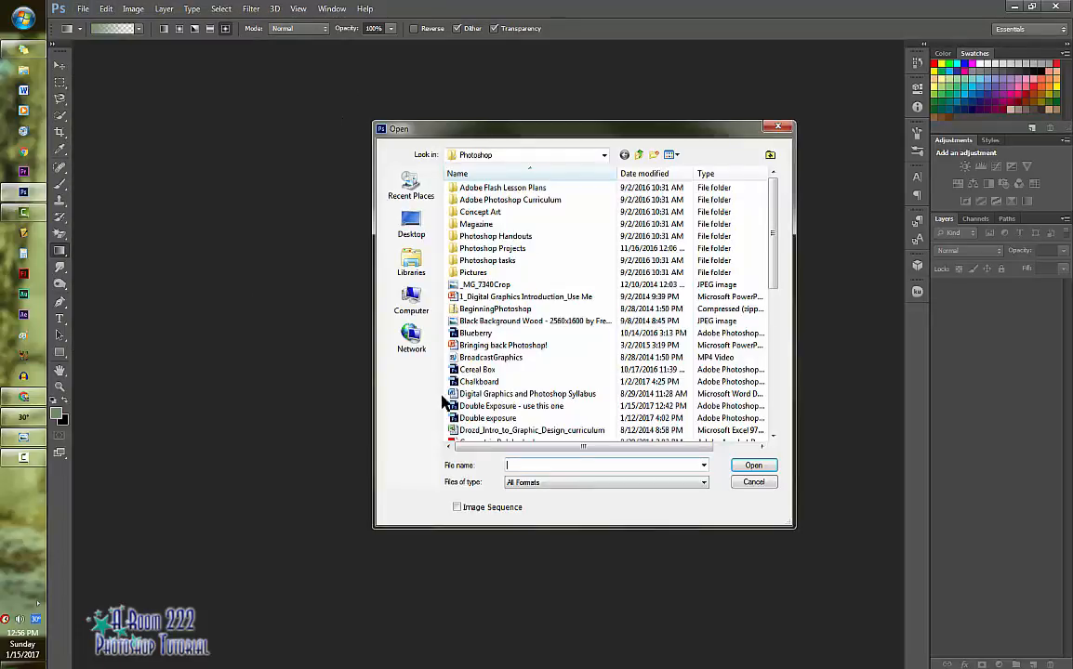
{"action": "left_click", "coordinate": [414, 314]}
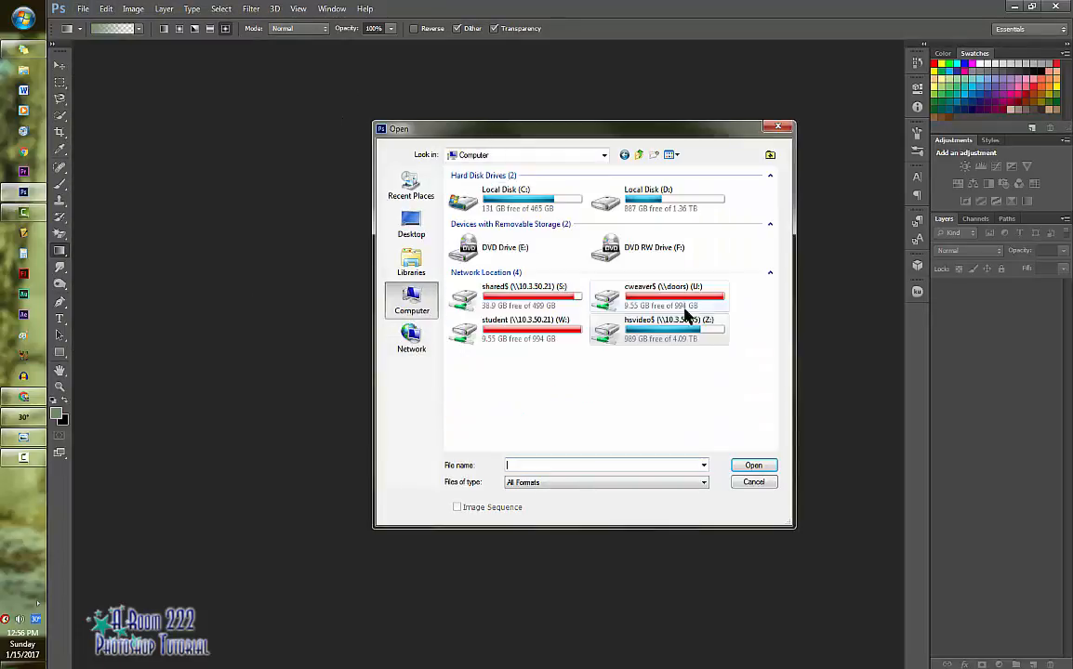
{"action": "double_click", "coordinate": [687, 313]}
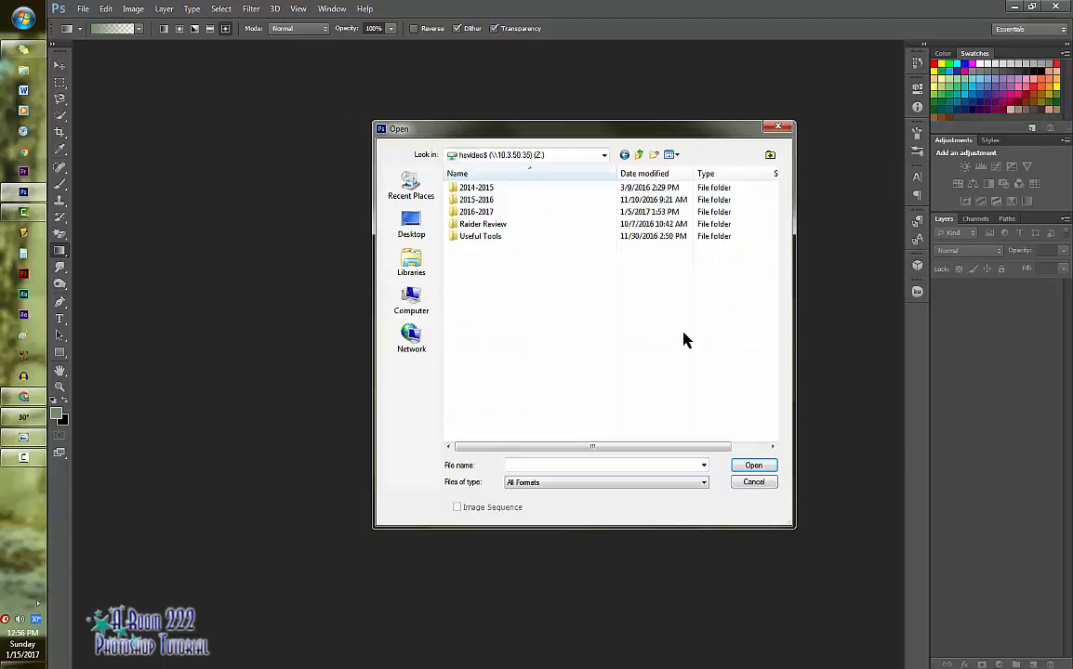
{"action": "double_click", "coordinate": [482, 237]}
{"action": "double_click", "coordinate": [529, 238]}
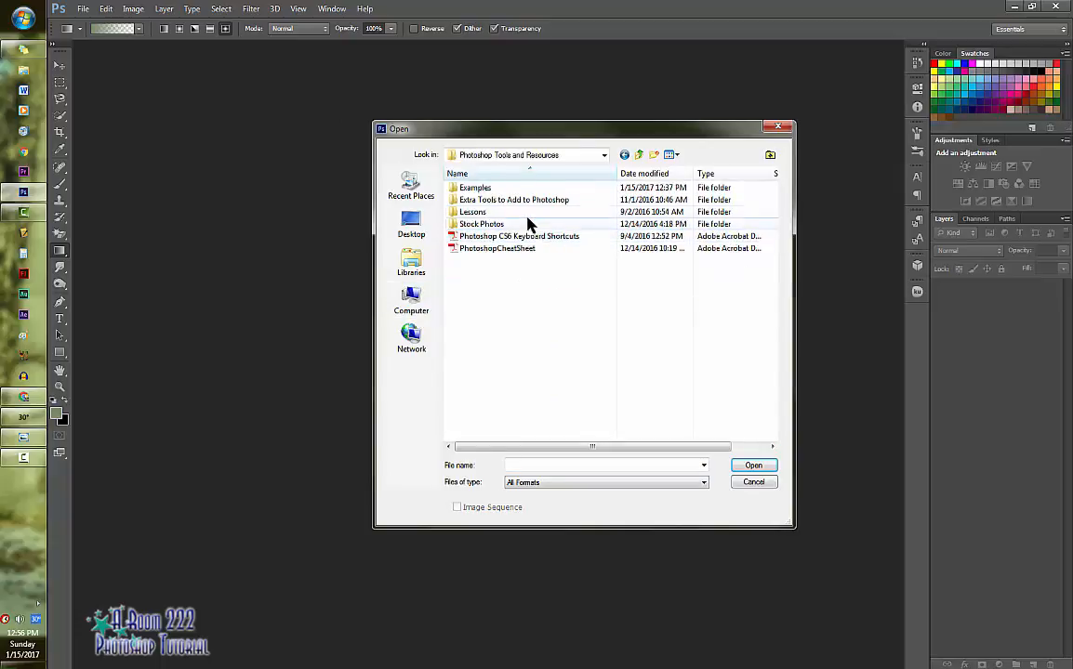
Open the Hugh Jackman photo from the People folder inside Stock Photos.
{"action": "double_click", "coordinate": [516, 188]}
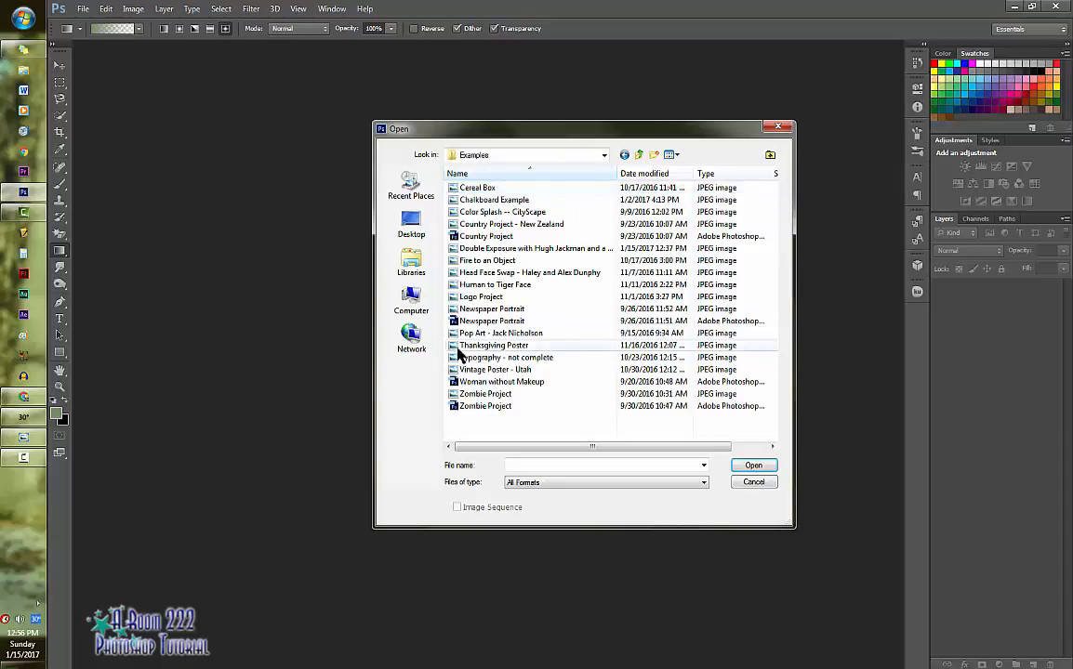
{"action": "left_click", "coordinate": [625, 155]}
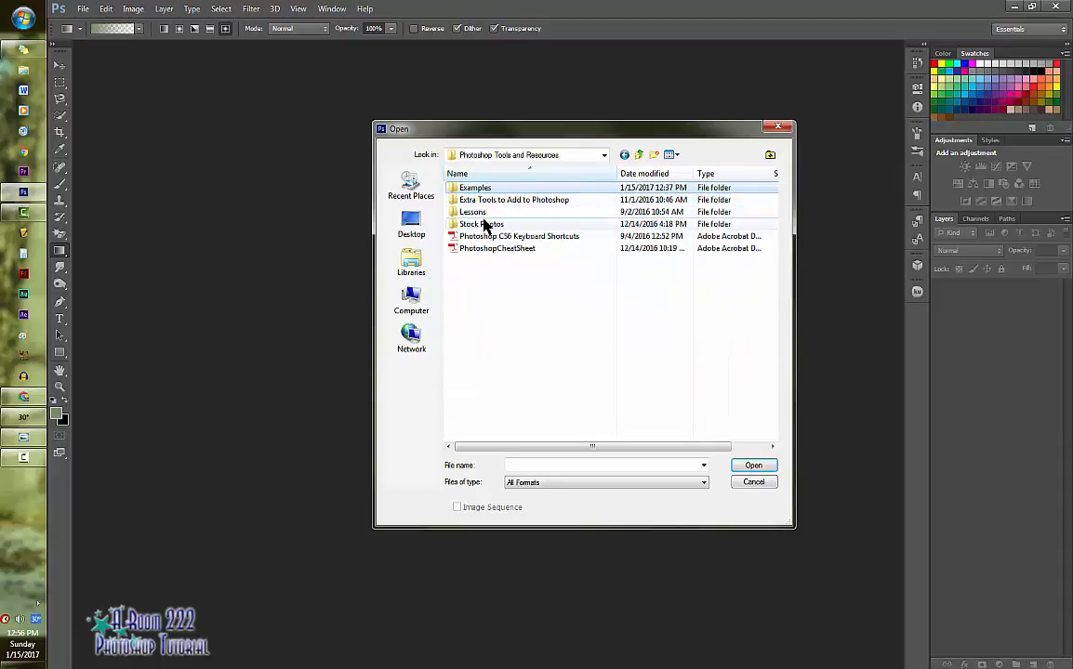
{"action": "double_click", "coordinate": [485, 224]}
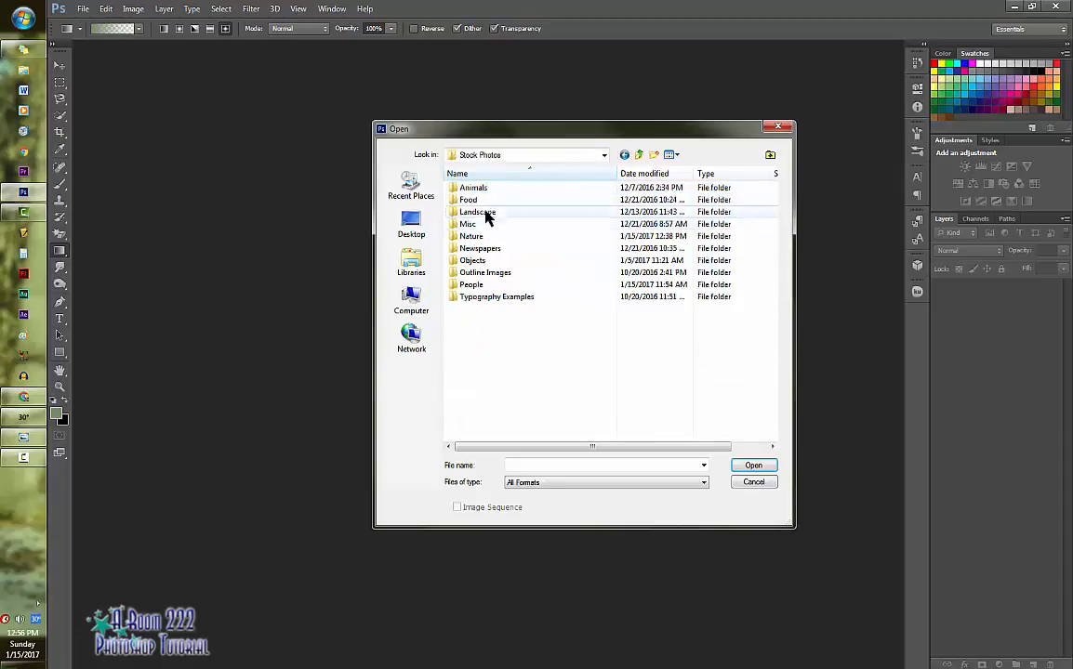
{"action": "double_click", "coordinate": [484, 286]}
{"action": "left_click", "coordinate": [514, 359]}
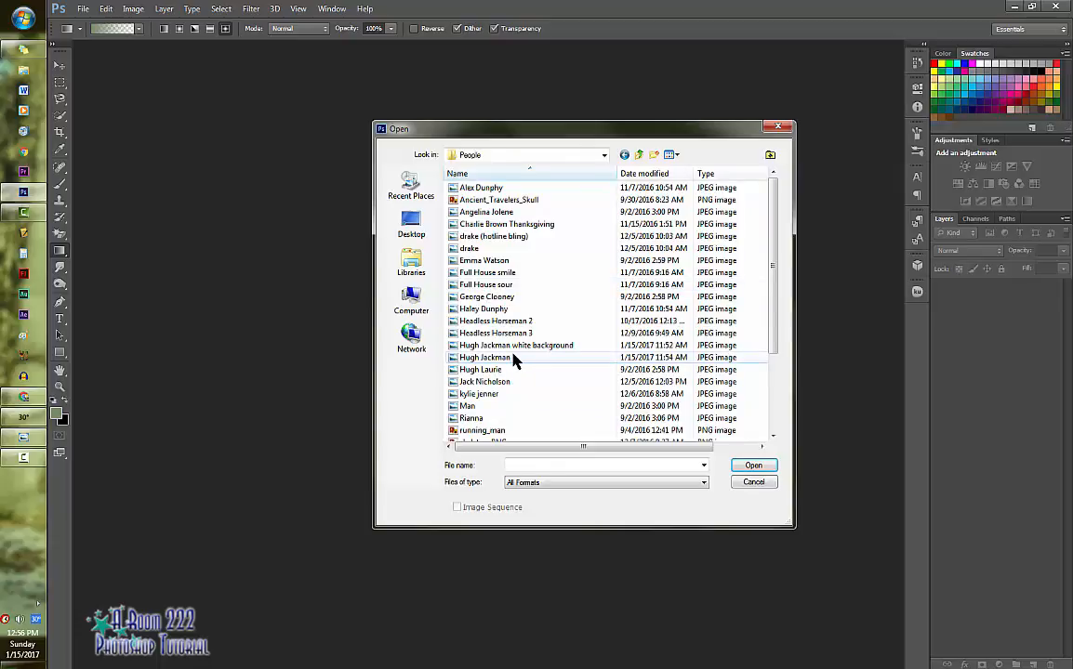
{"action": "left_click", "coordinate": [753, 465]}
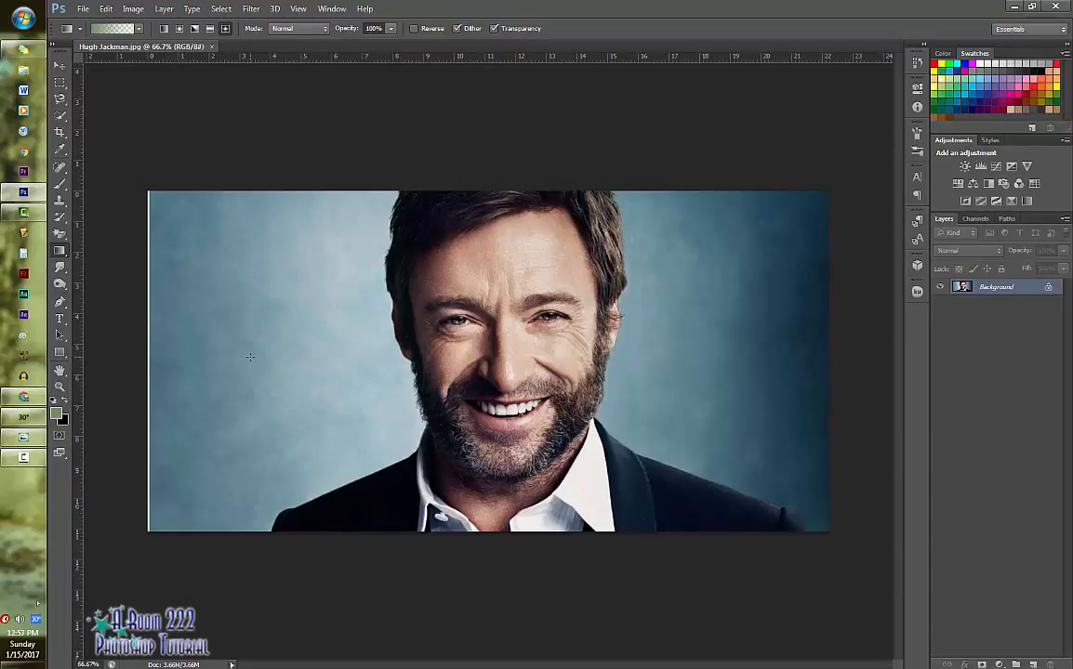
Crop a narrow vertical strip off the left edge of the portrait to remove the white border line.
{"action": "left_click", "coordinate": [60, 131]}
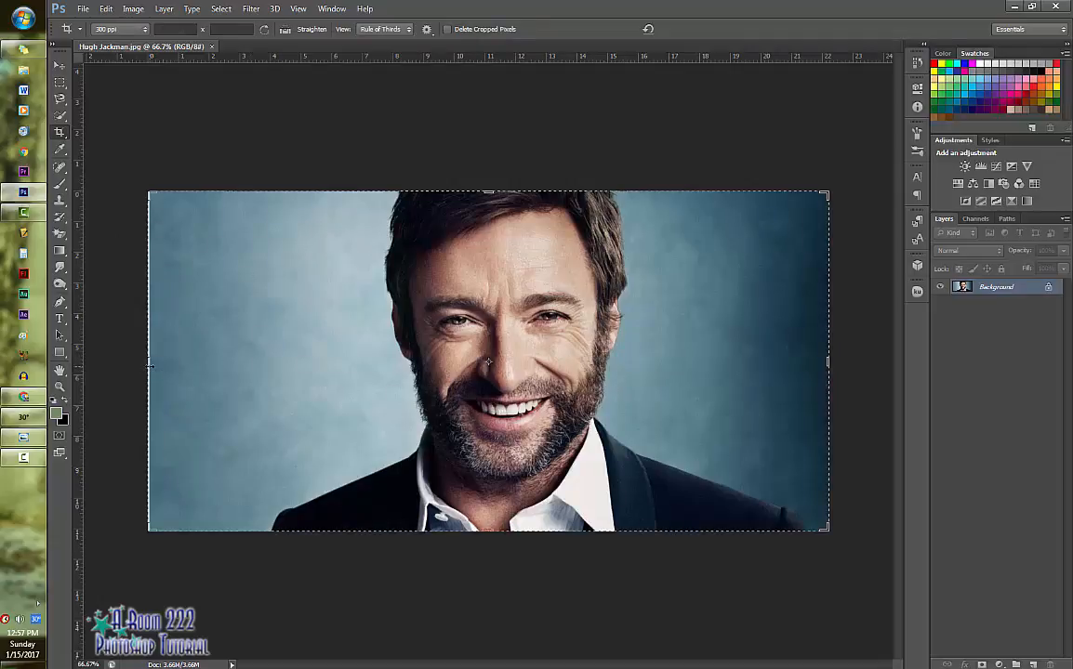
{"action": "left_click_drag", "start_coordinate": [149, 365], "coordinate": [173, 368]}
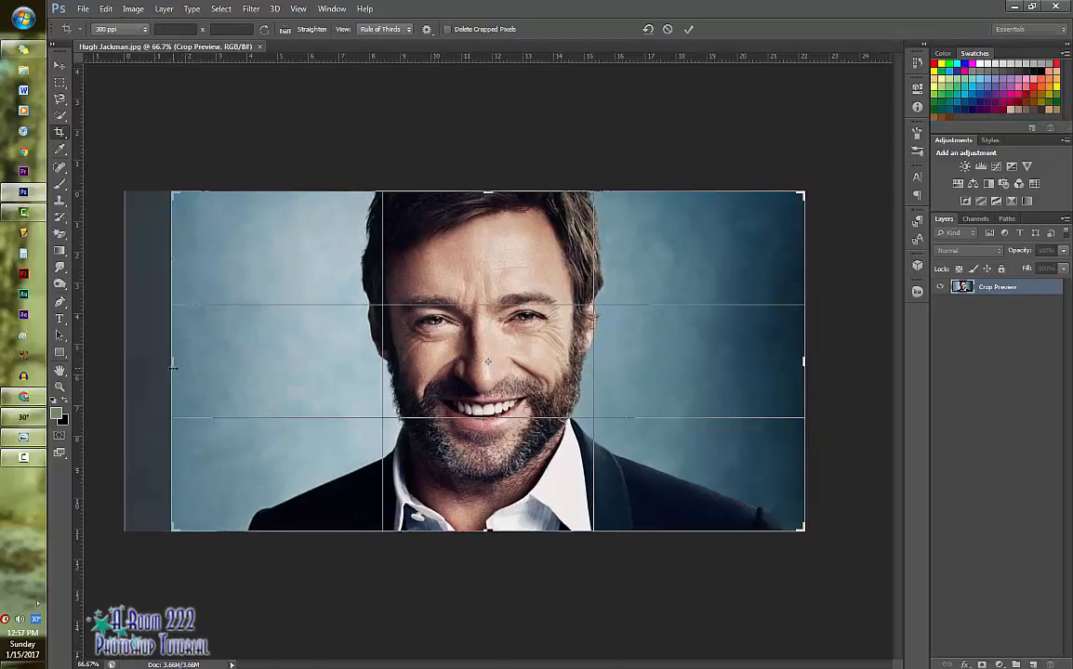
{"action": "key", "text": "Return"}
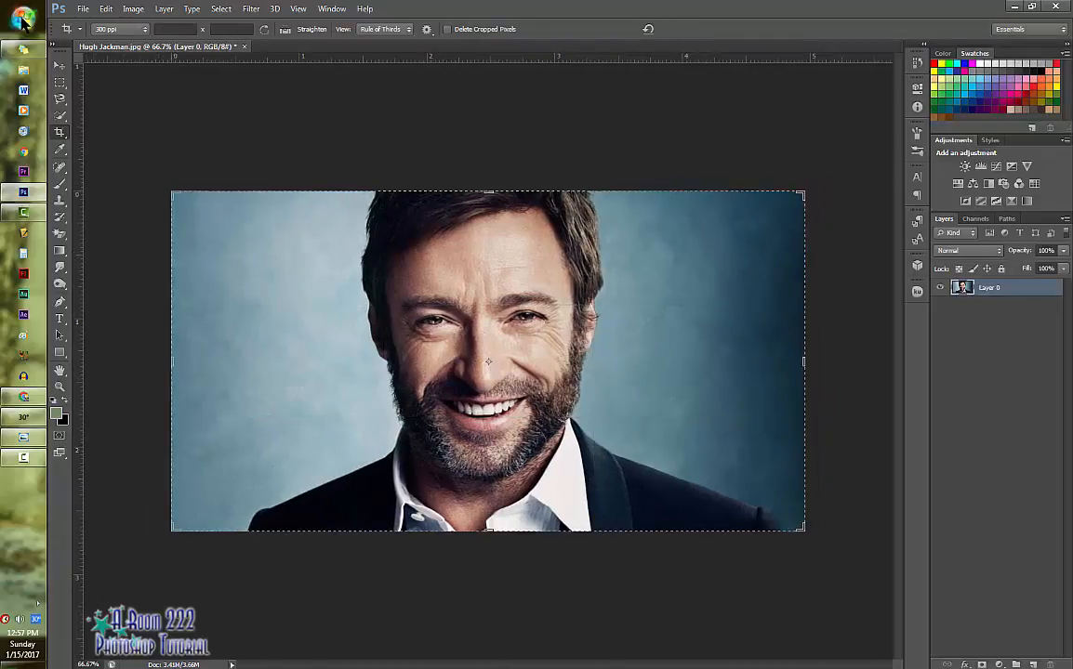
Open the Tree 2 image from the Nature folder inside Stock Photos.
{"action": "left_click", "coordinate": [81, 10]}
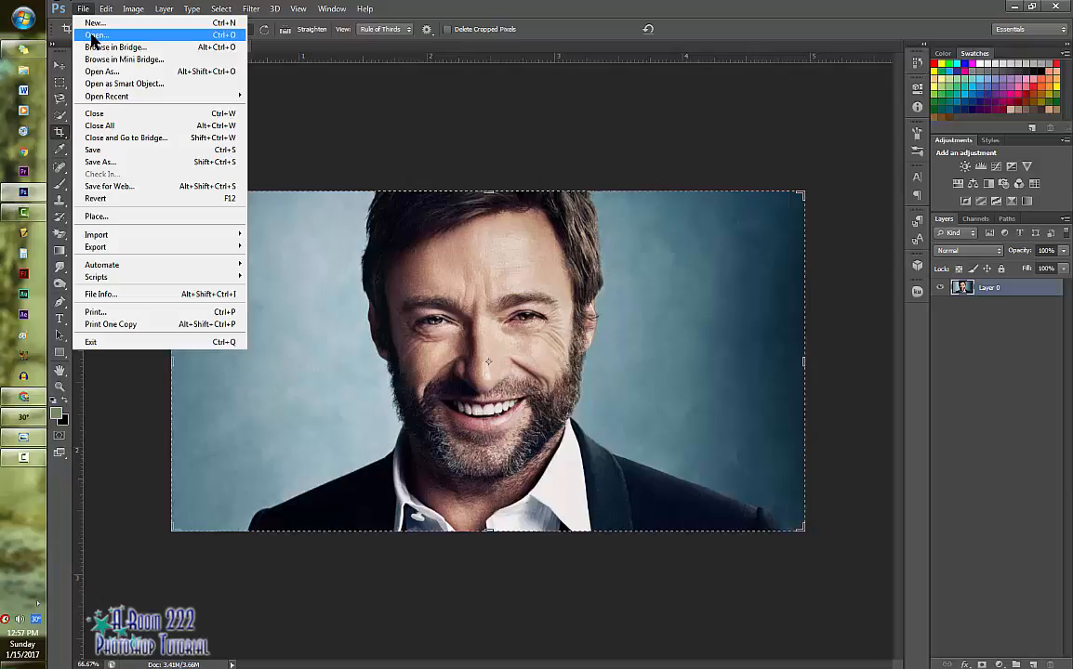
{"action": "left_click", "coordinate": [87, 37]}
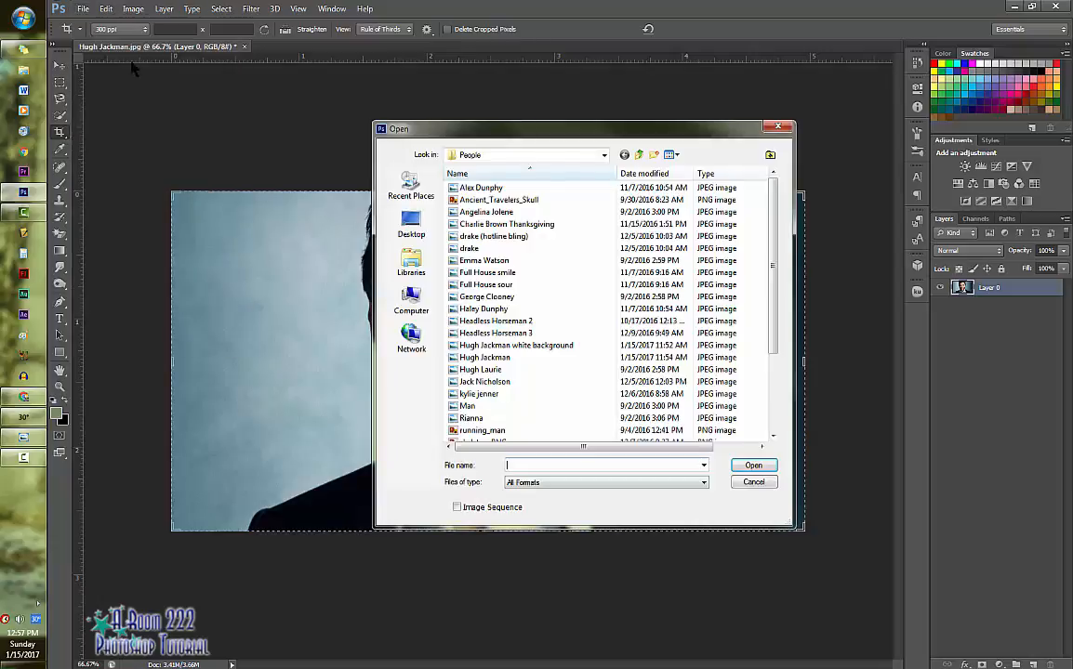
{"action": "left_click", "coordinate": [639, 154]}
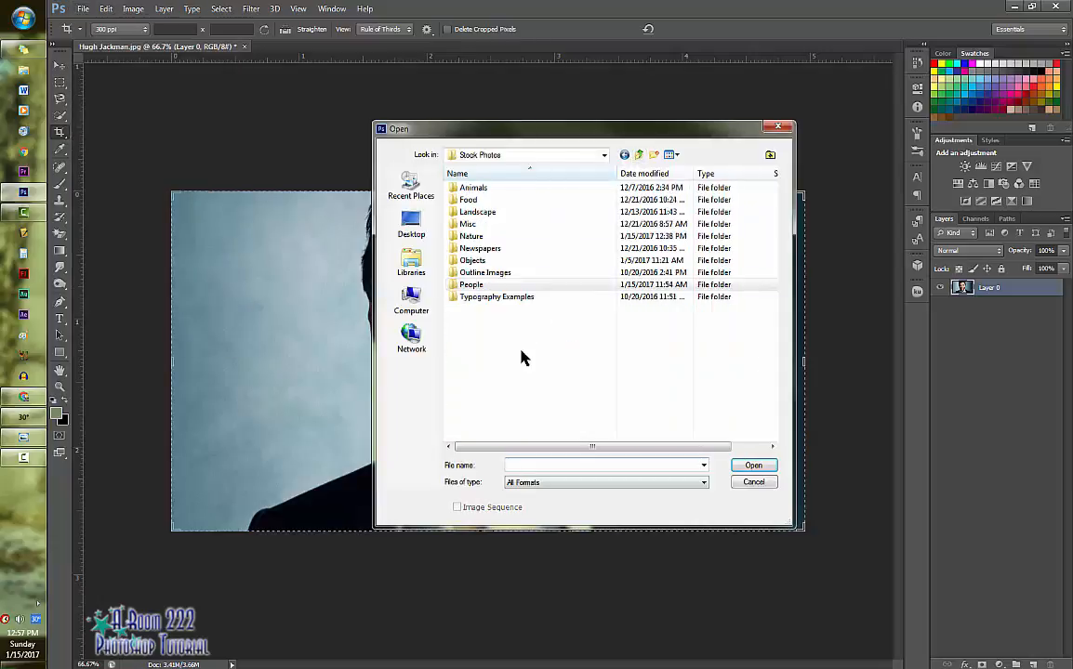
{"action": "double_click", "coordinate": [468, 237]}
{"action": "left_click", "coordinate": [472, 201]}
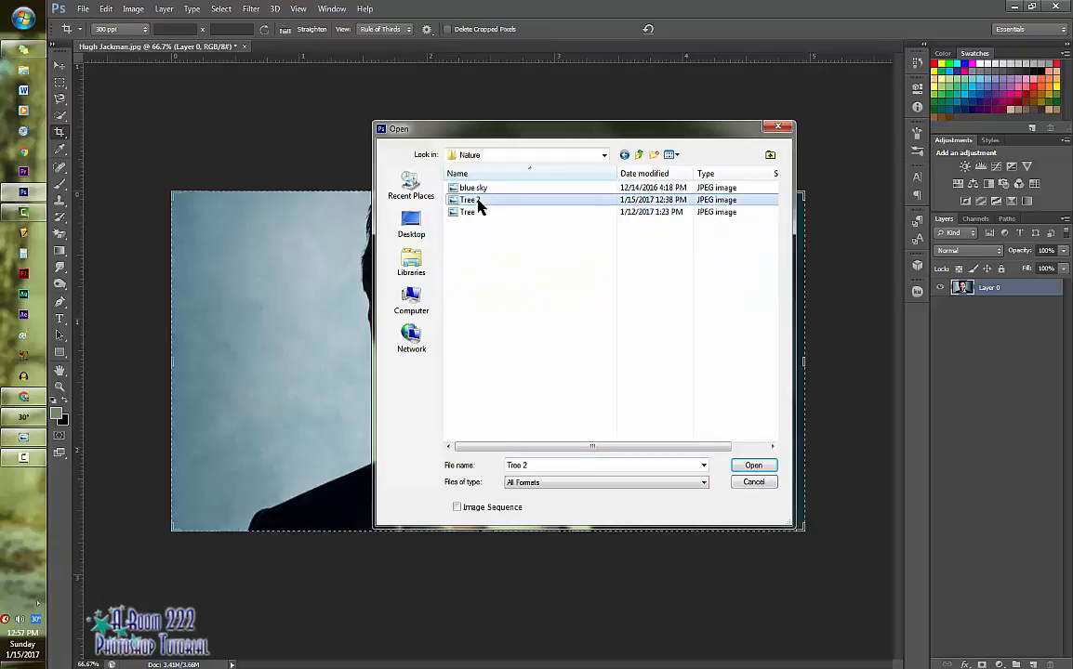
{"action": "left_click", "coordinate": [767, 470]}
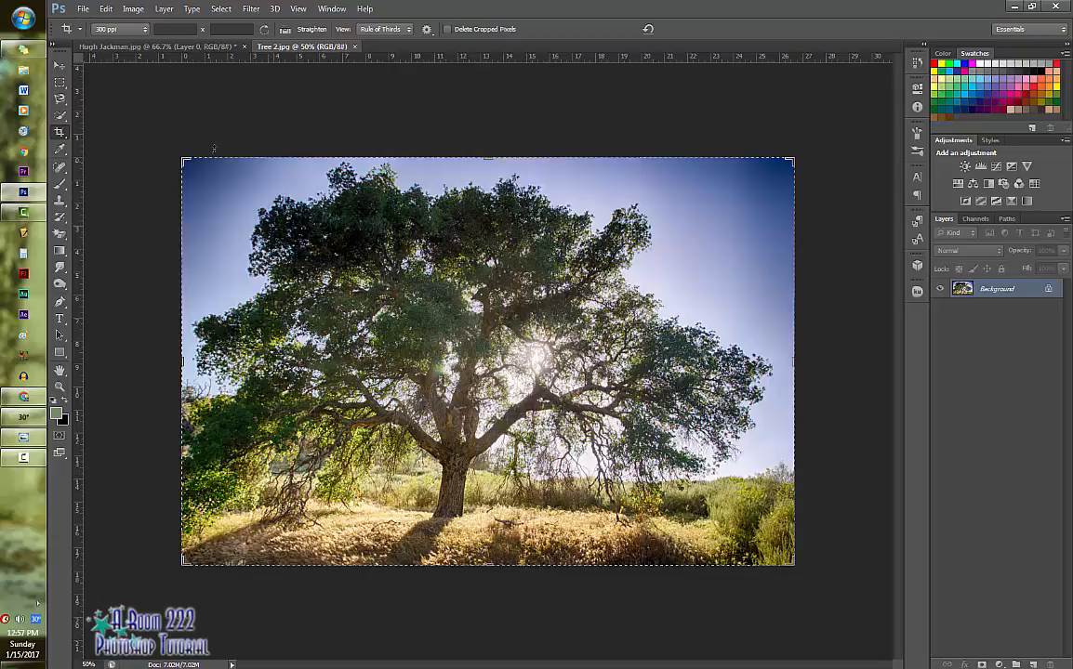
Select the whole tree, including trunk, branches and foliage, with the Quick Selection tool.
{"action": "left_click", "coordinate": [60, 65]}
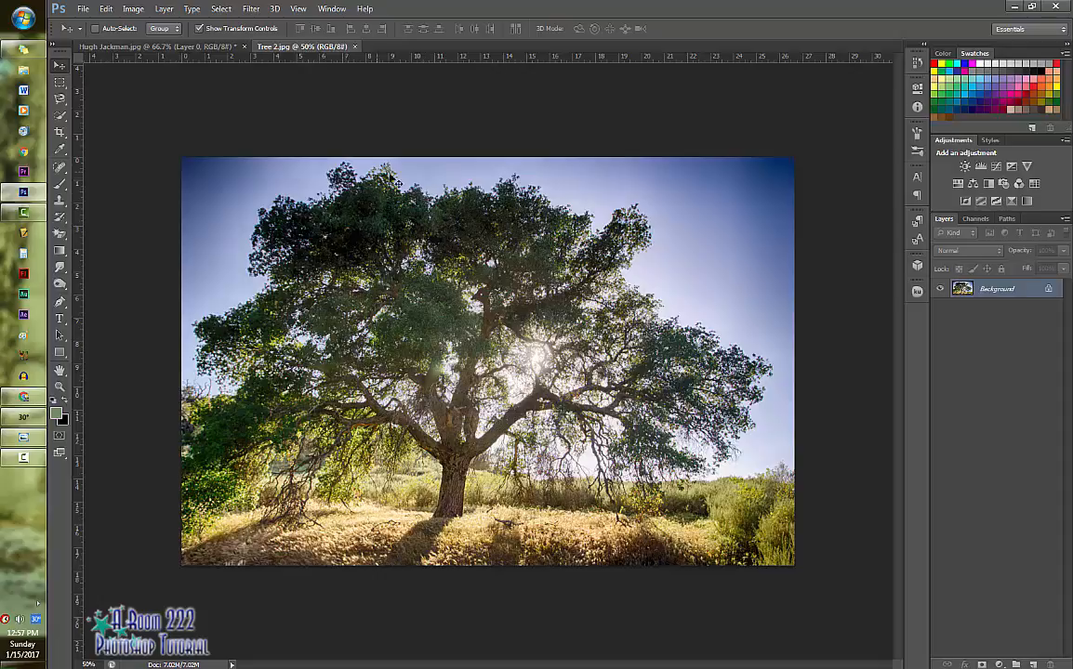
{"action": "left_click", "coordinate": [60, 115]}
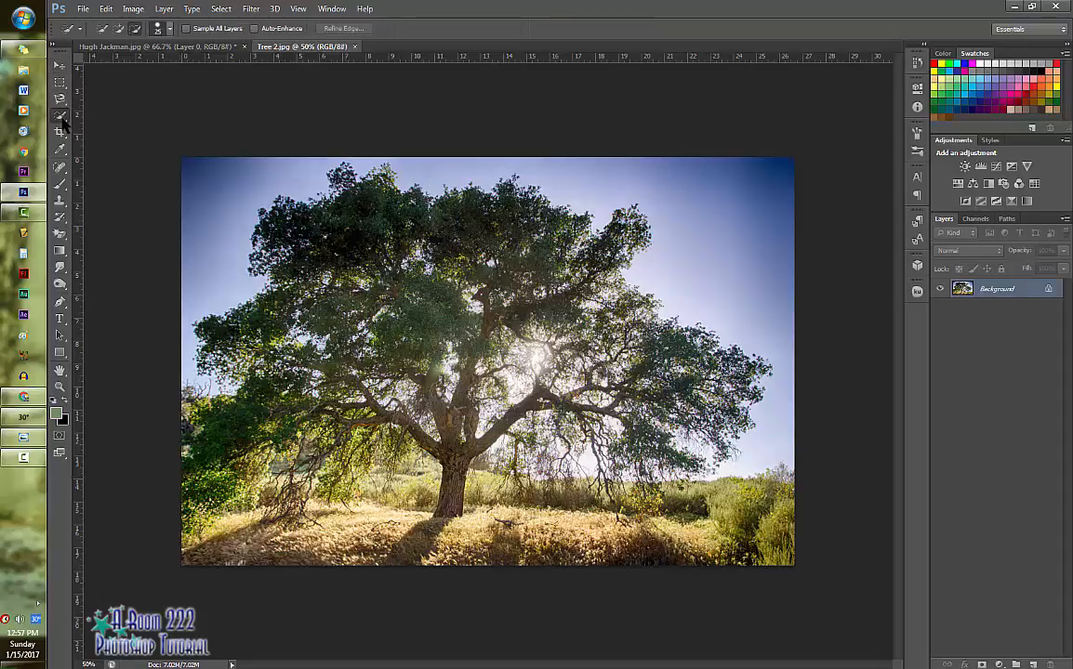
{"action": "left_click", "coordinate": [104, 116]}
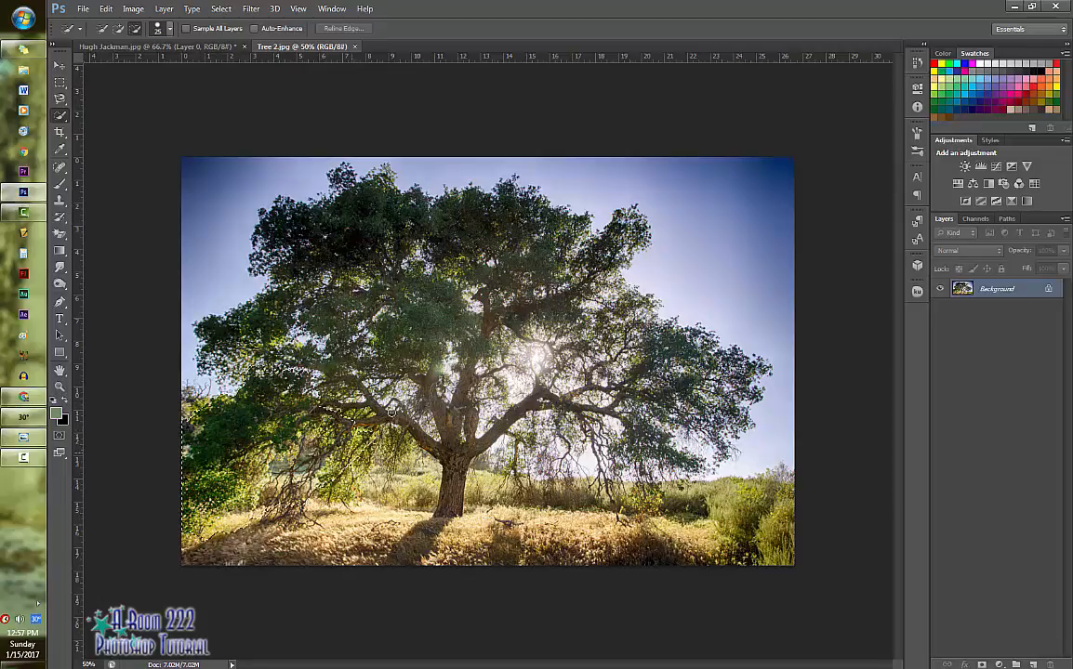
{"action": "mouse_move", "coordinate": [391, 412]}
{"action": "left_mouse_down"}
{"action": "mouse_move", "coordinate": [448, 464]}
{"action": "mouse_move", "coordinate": [554, 394]}
{"action": "left_mouse_up"}
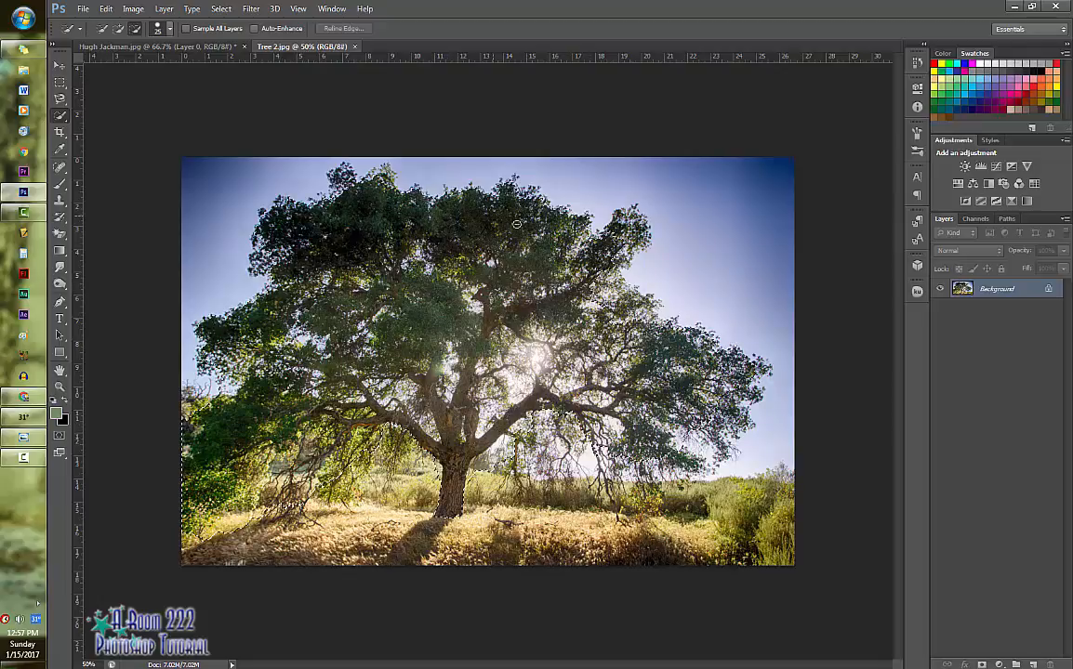
{"action": "mouse_move", "coordinate": [517, 224]}
{"action": "left_mouse_down"}
{"action": "mouse_move", "coordinate": [585, 335]}
{"action": "mouse_move", "coordinate": [427, 363]}
{"action": "mouse_move", "coordinate": [404, 386]}
{"action": "left_mouse_up"}
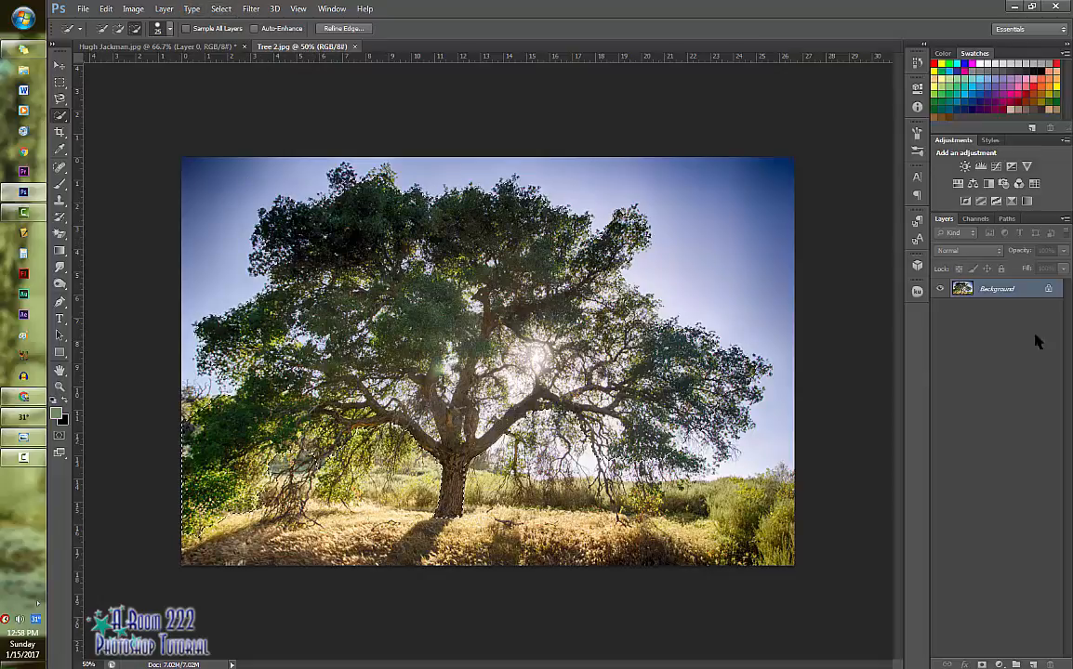
Start Refine Edge on the tree selection and preview it in the On Layers view.
{"action": "left_click", "coordinate": [224, 10]}
{"action": "left_click", "coordinate": [220, 10]}
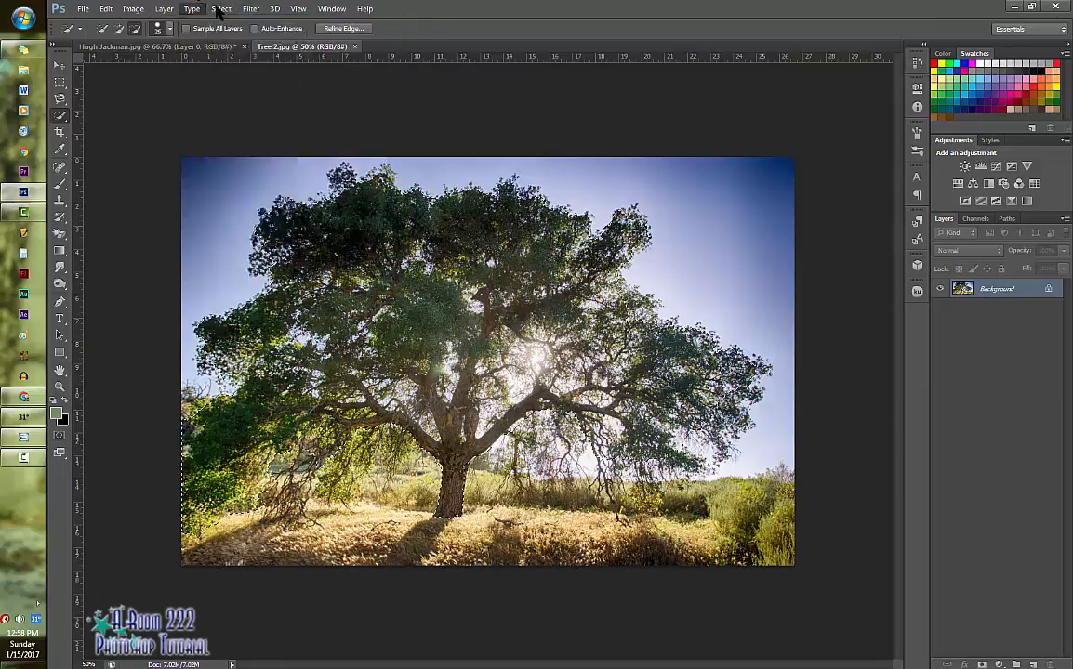
{"action": "left_click", "coordinate": [223, 10]}
{"action": "left_click", "coordinate": [258, 139]}
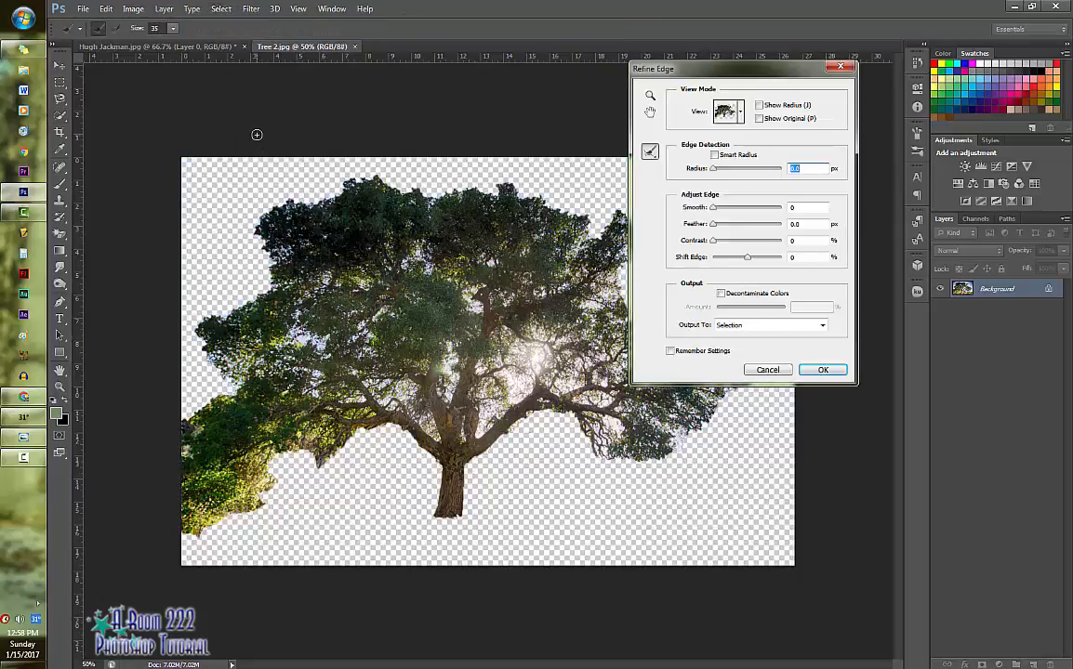
{"action": "left_click", "coordinate": [727, 111]}
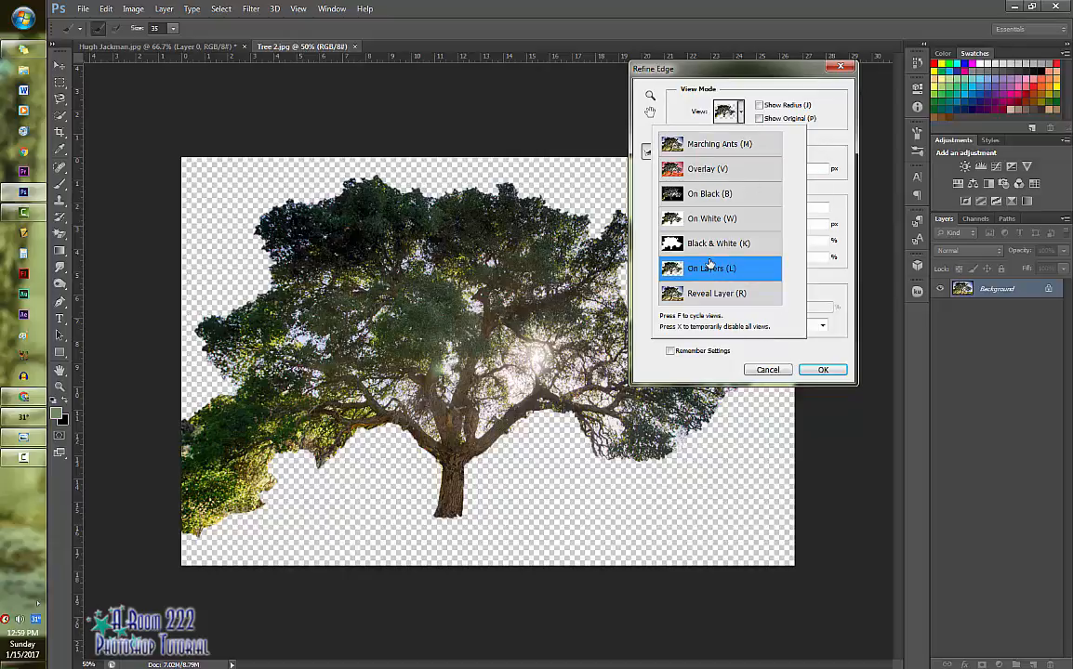
{"action": "left_click", "coordinate": [666, 104]}
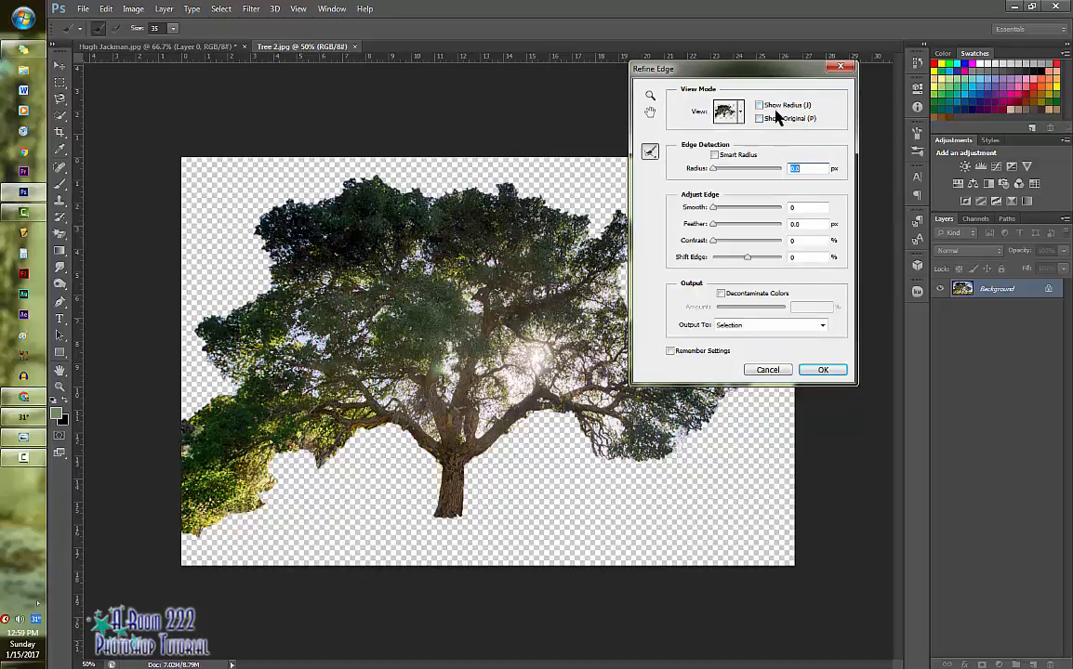
Refine the tree's edge with Smart Radius on, radius 57.4 px, contrast 16% and a slight inward edge shift.
{"action": "left_click", "coordinate": [714, 156]}
{"action": "left_click_drag", "start_coordinate": [713, 170], "coordinate": [751, 175]}
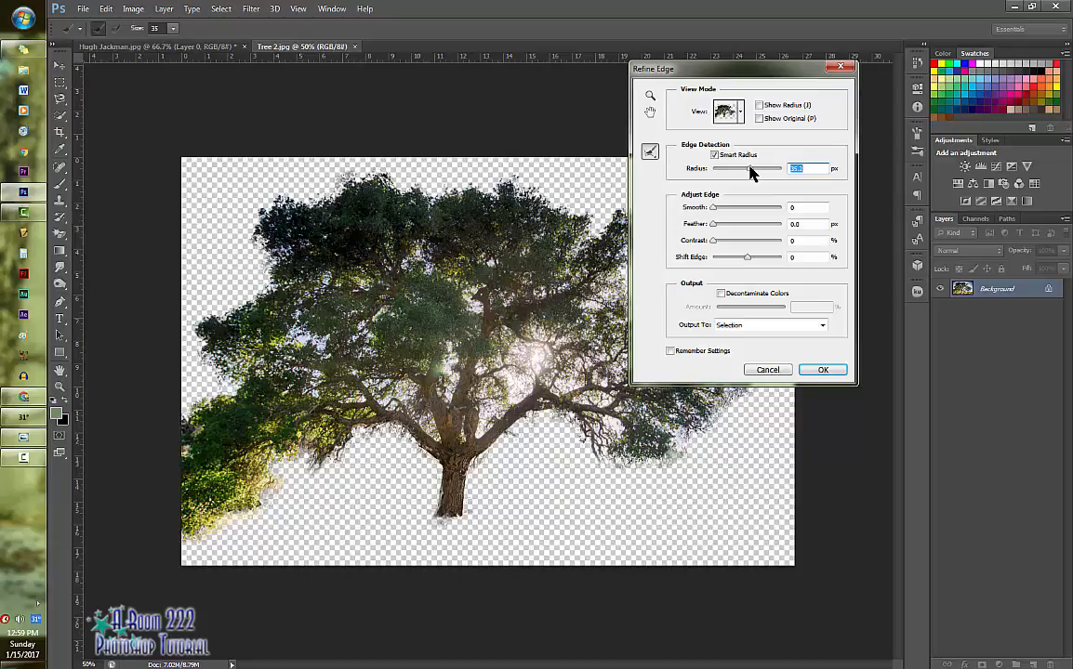
{"action": "left_click_drag", "start_coordinate": [749, 176], "coordinate": [758, 177]}
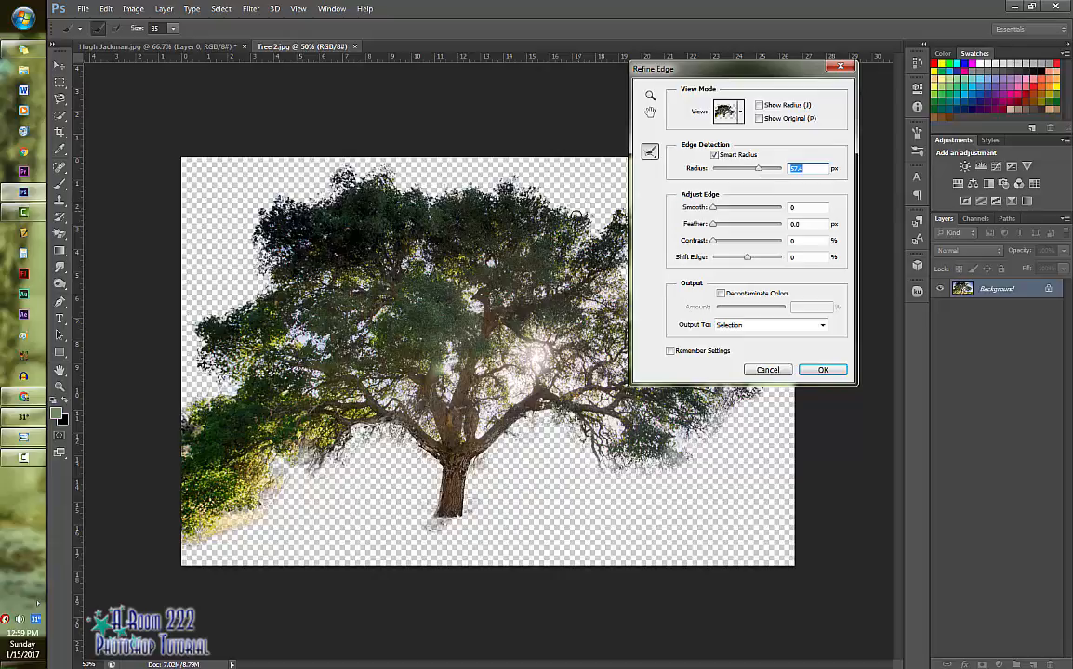
{"action": "left_click", "coordinate": [715, 156]}
{"action": "left_click_drag", "start_coordinate": [713, 241], "coordinate": [725, 241]}
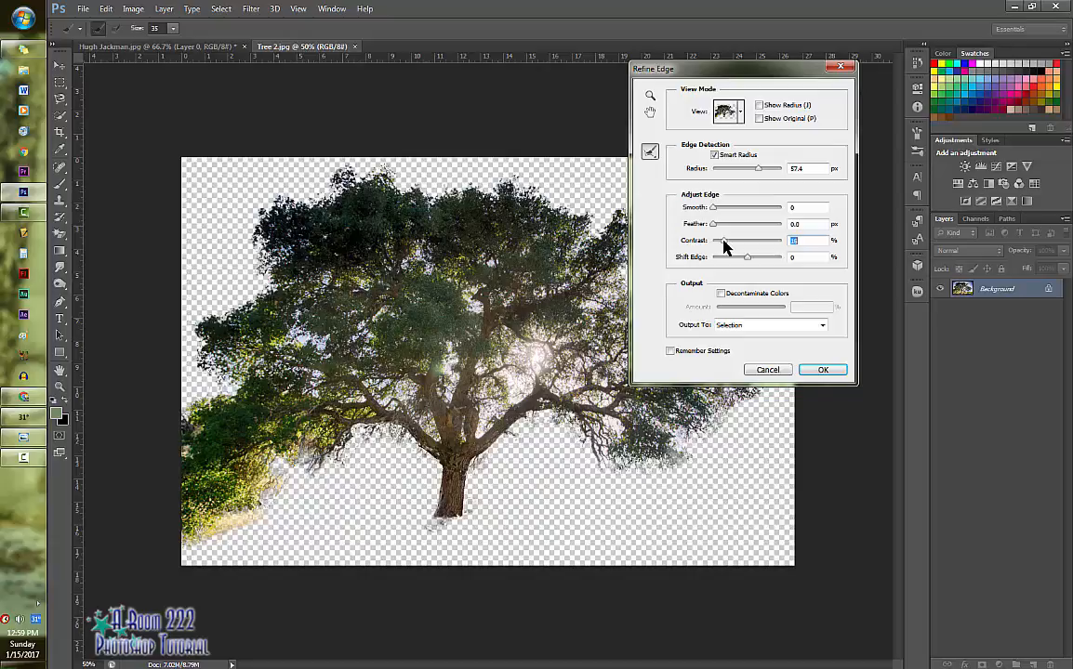
{"action": "left_click_drag", "start_coordinate": [747, 257], "coordinate": [740, 260]}
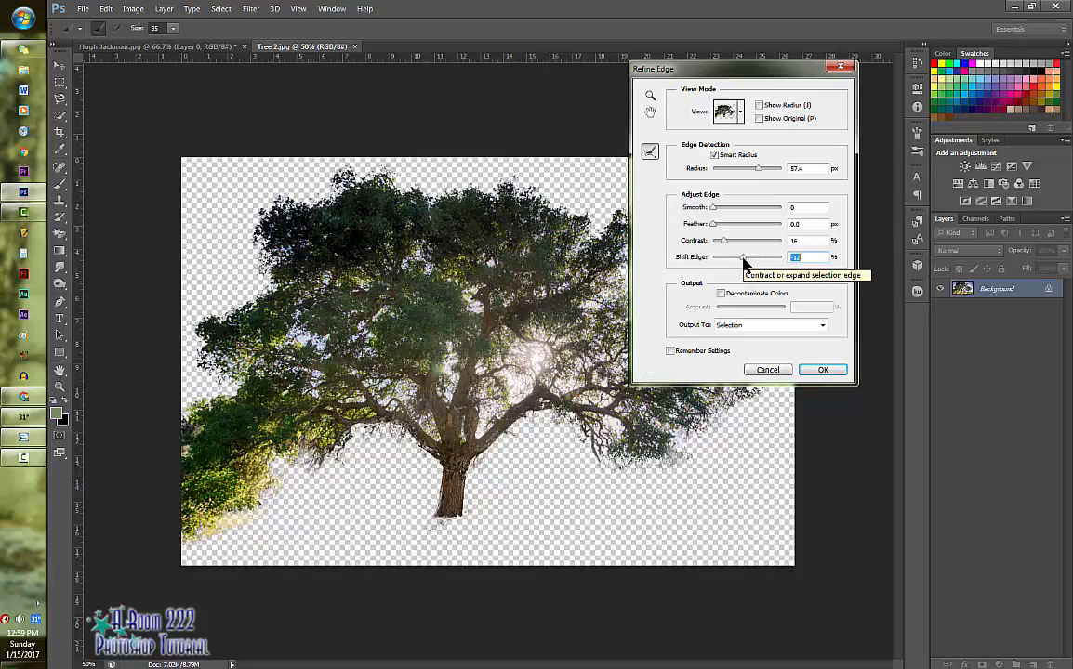
Output the refined tree selection as a layer mask and apply the refinement.
{"action": "left_click", "coordinate": [753, 333]}
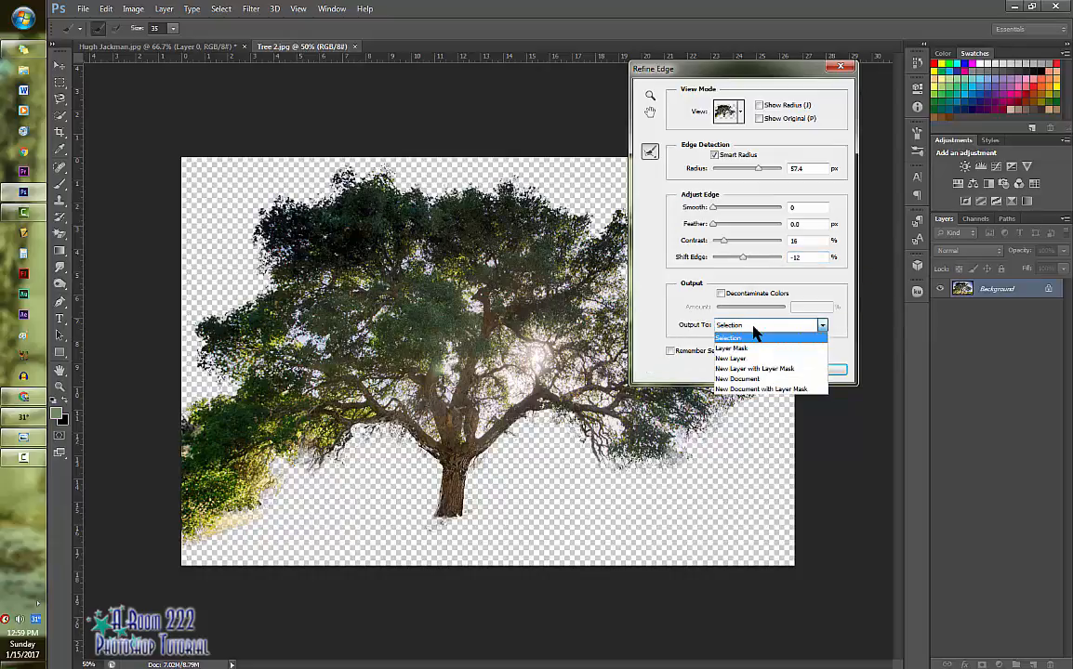
{"action": "left_click", "coordinate": [751, 348]}
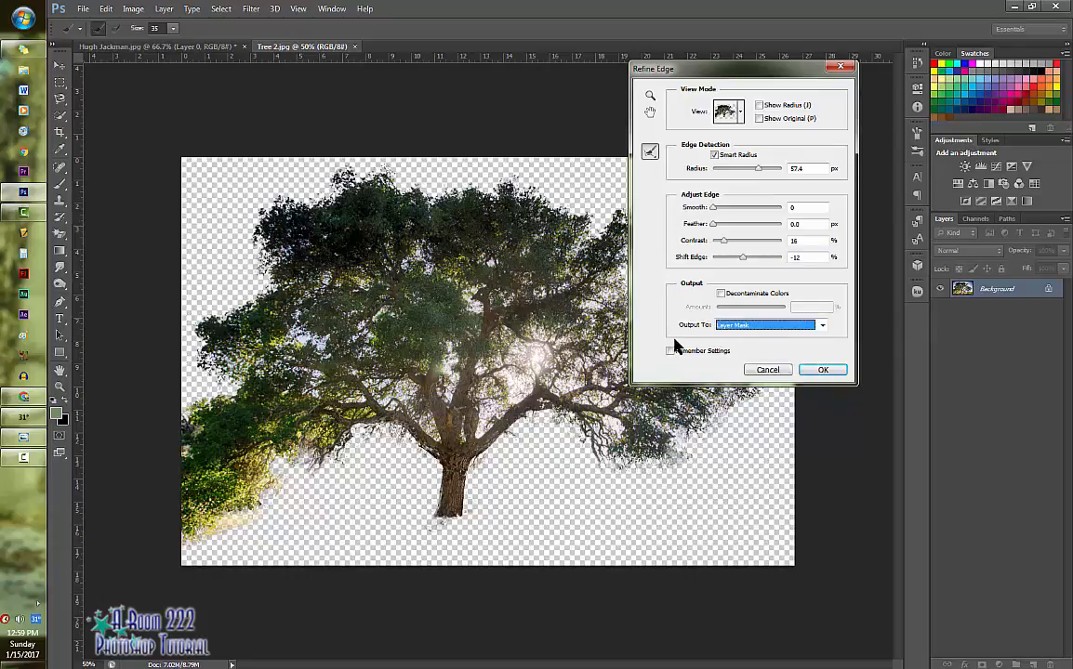
{"action": "left_click", "coordinate": [823, 370]}
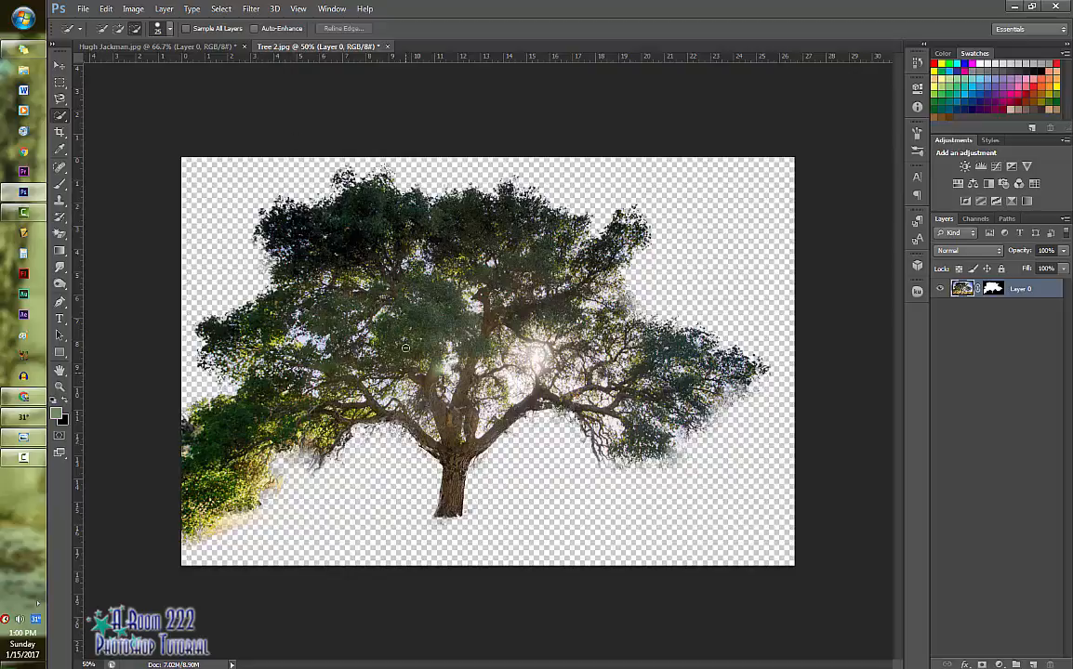
Select the pale sky gaps between the tree's branches with Color Range, using sampled colors at fuzziness 45.
{"action": "left_click", "coordinate": [220, 9]}
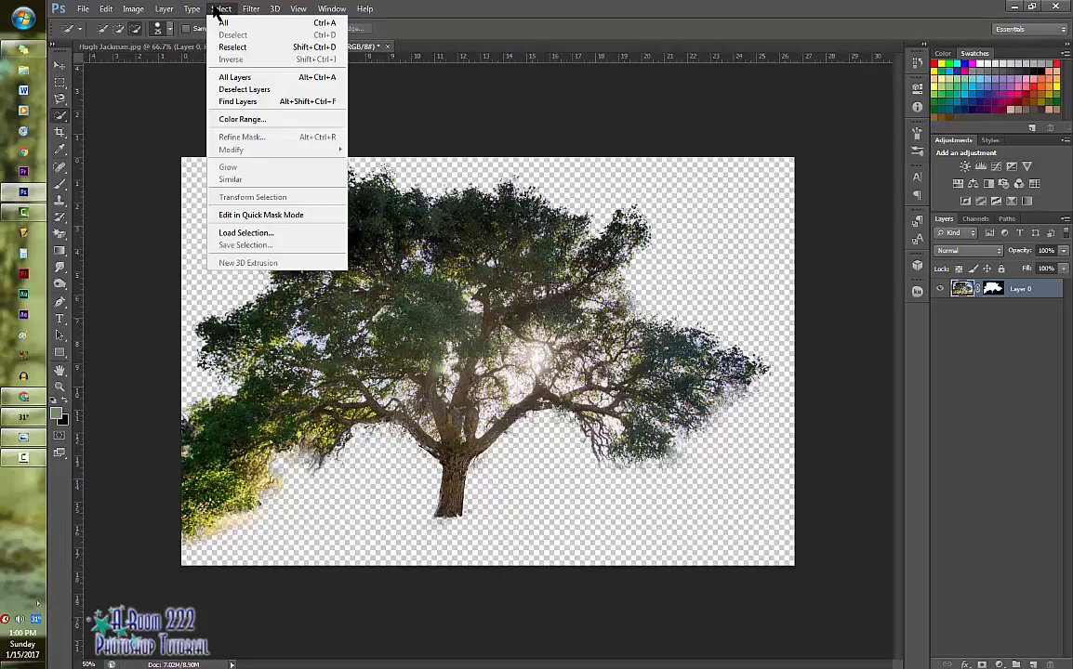
{"action": "left_click", "coordinate": [252, 120]}
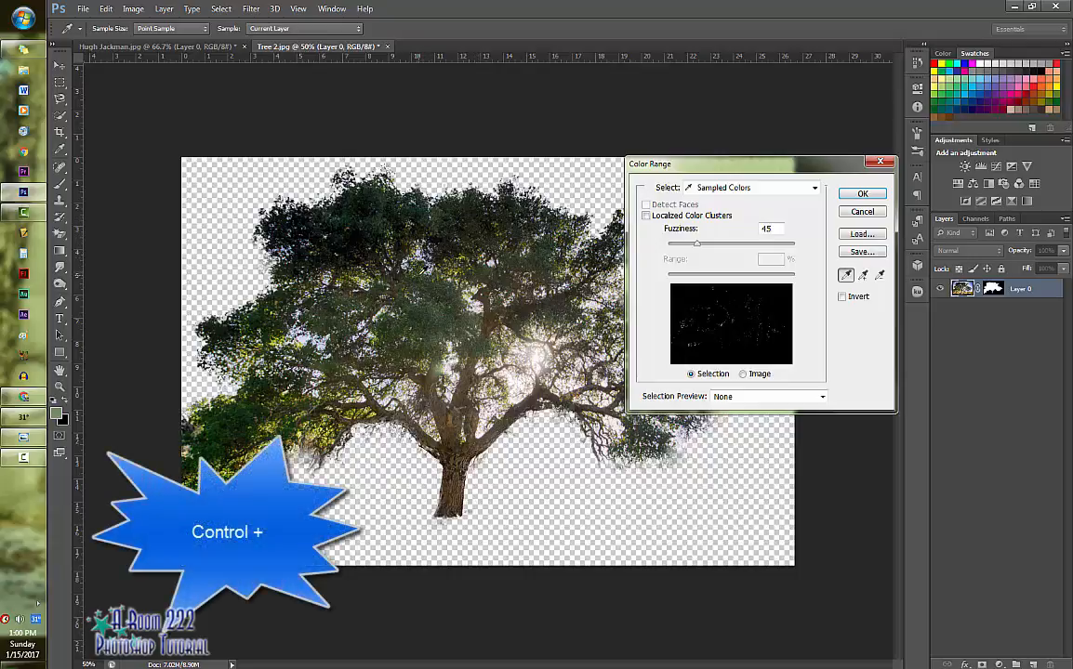
{"action": "key", "text": "ctrl+plus"}
{"action": "key", "text": "ctrl+plus"}
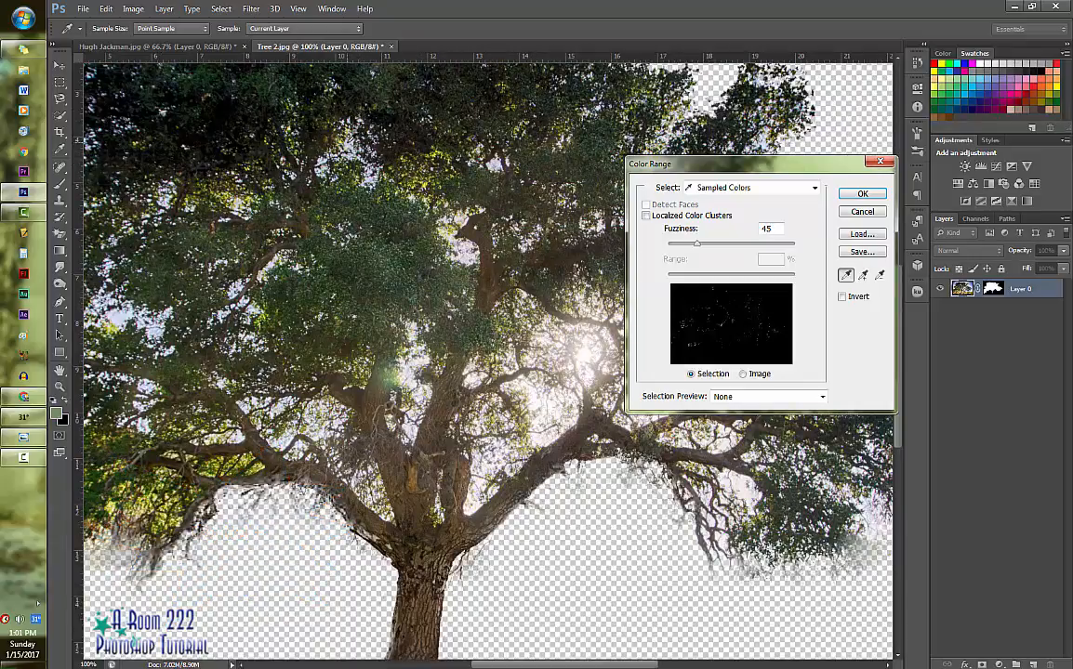
{"action": "left_click", "coordinate": [319, 125]}
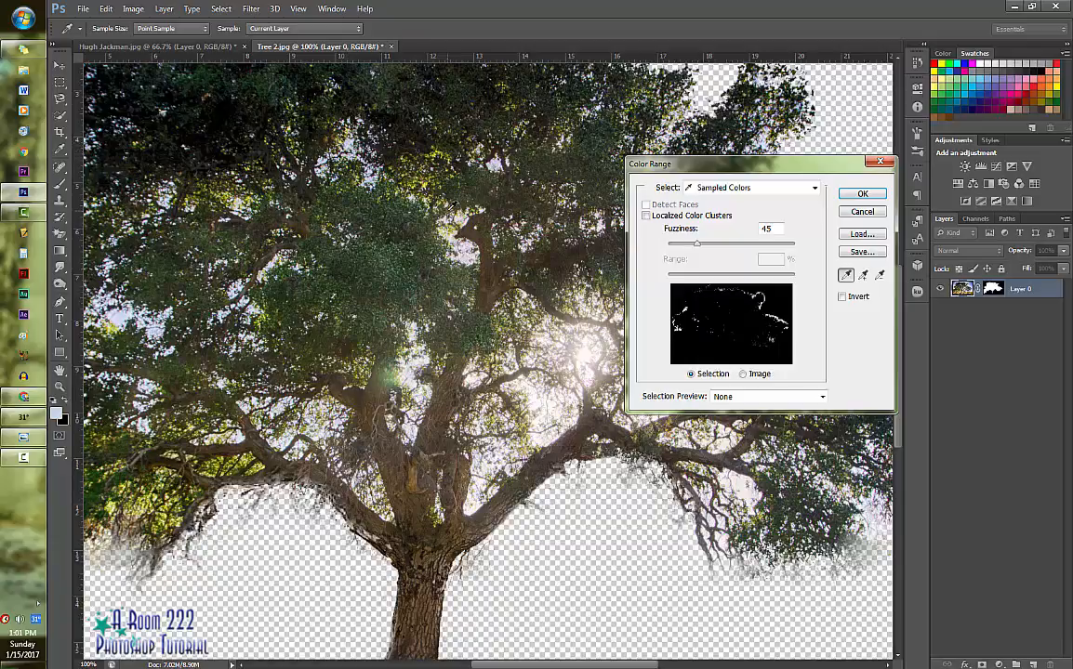
{"action": "left_click", "coordinate": [541, 437]}
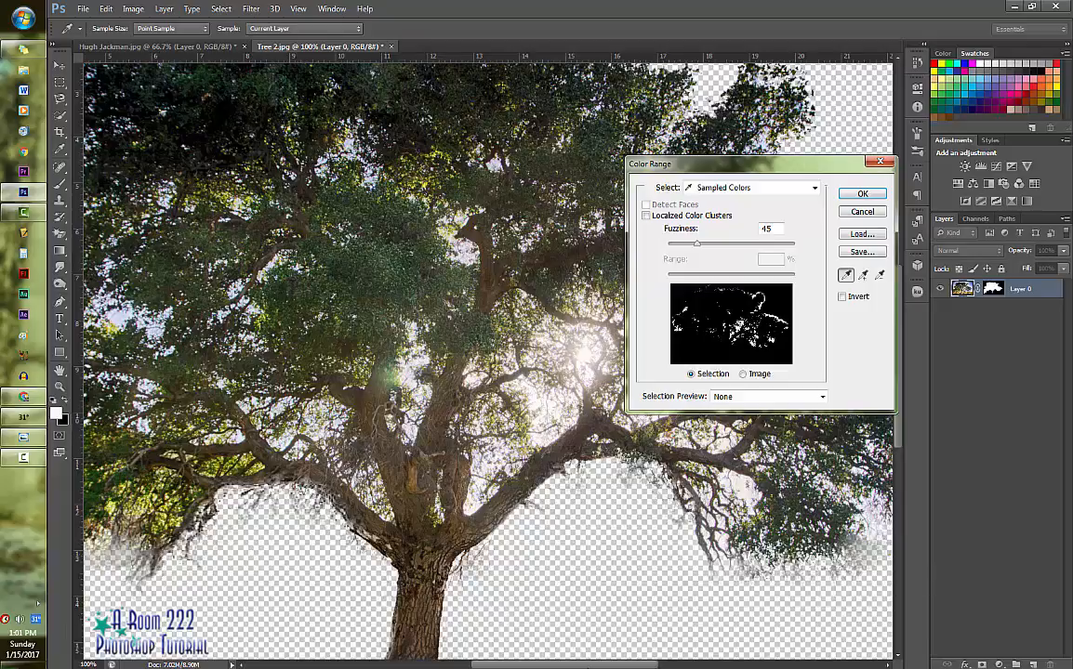
{"action": "left_click_drag", "start_coordinate": [590, 664], "coordinate": [534, 664]}
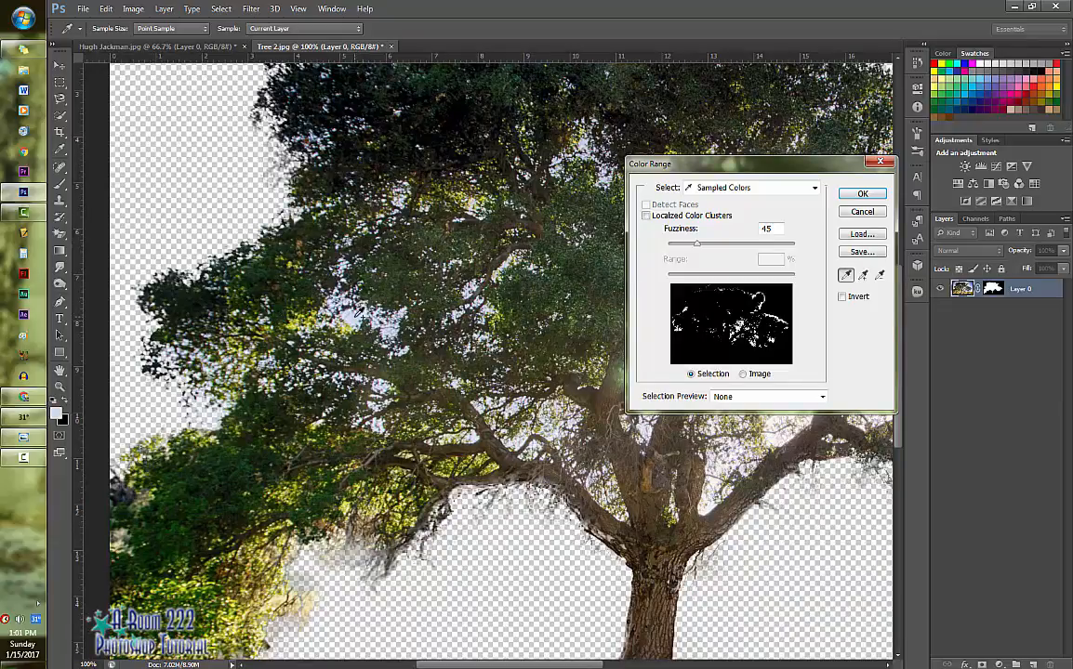
{"action": "left_click_drag", "start_coordinate": [476, 666], "coordinate": [560, 665]}
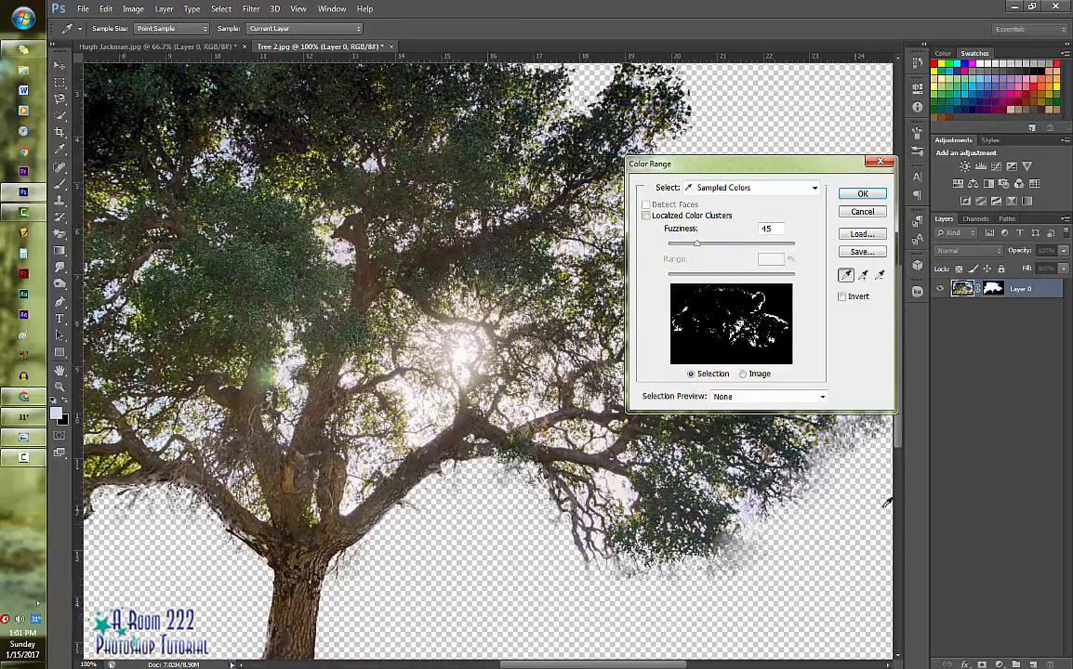
{"action": "left_click_drag", "start_coordinate": [900, 455], "coordinate": [906, 398]}
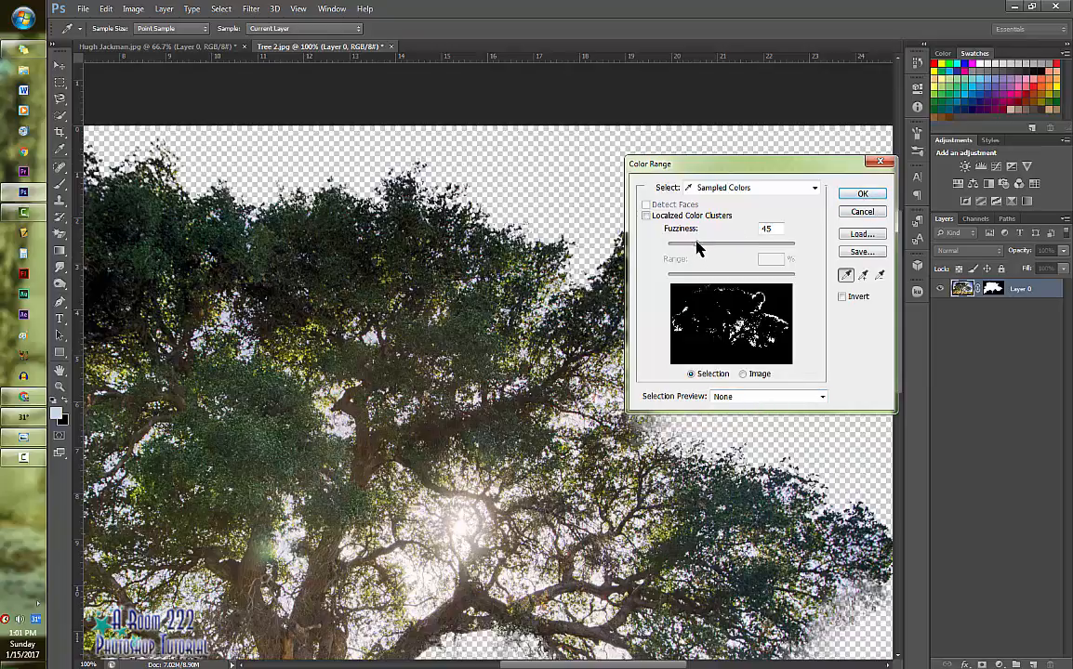
{"action": "mouse_move", "coordinate": [697, 243]}
{"action": "left_mouse_down"}
{"action": "mouse_move", "coordinate": [688, 251]}
{"action": "mouse_move", "coordinate": [698, 253]}
{"action": "left_mouse_up"}
{"action": "left_click", "coordinate": [860, 197]}
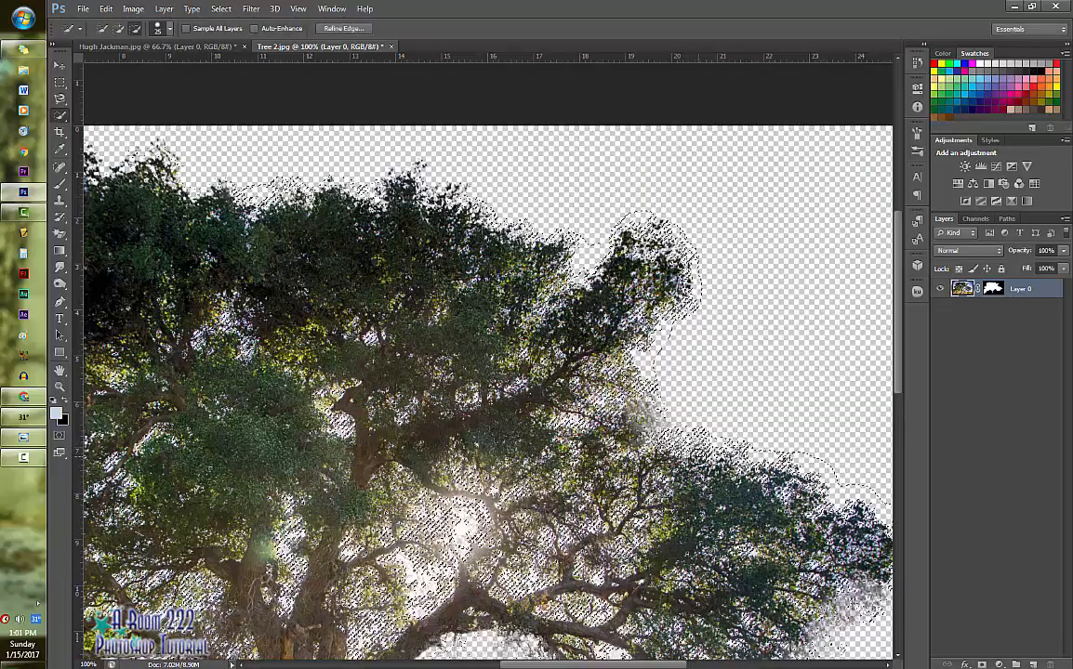
Hide the selected sky gaps by filling them with black on the tree's layer mask, and deselect.
{"action": "key", "text": "ctrl+0"}
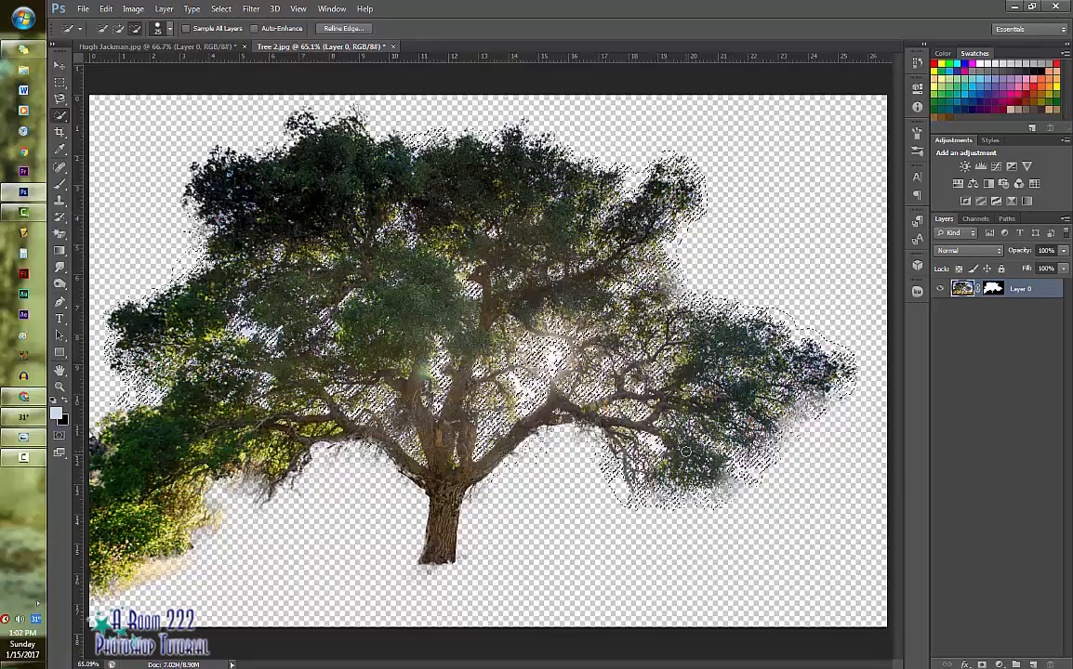
{"action": "left_click", "coordinate": [988, 291]}
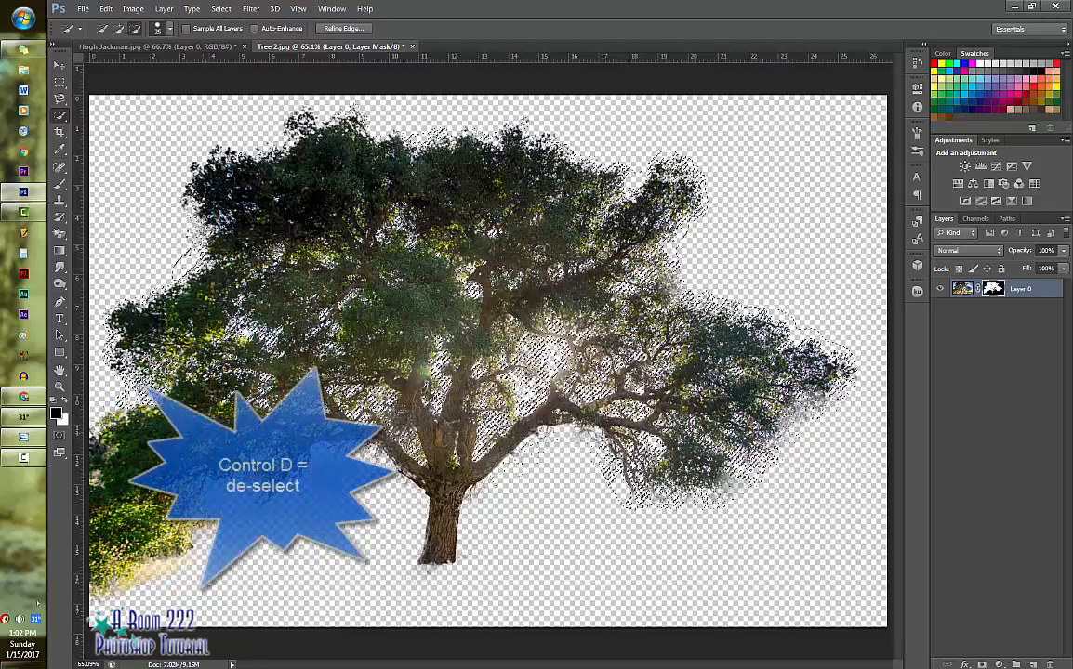
{"action": "key", "text": "ctrl+d"}
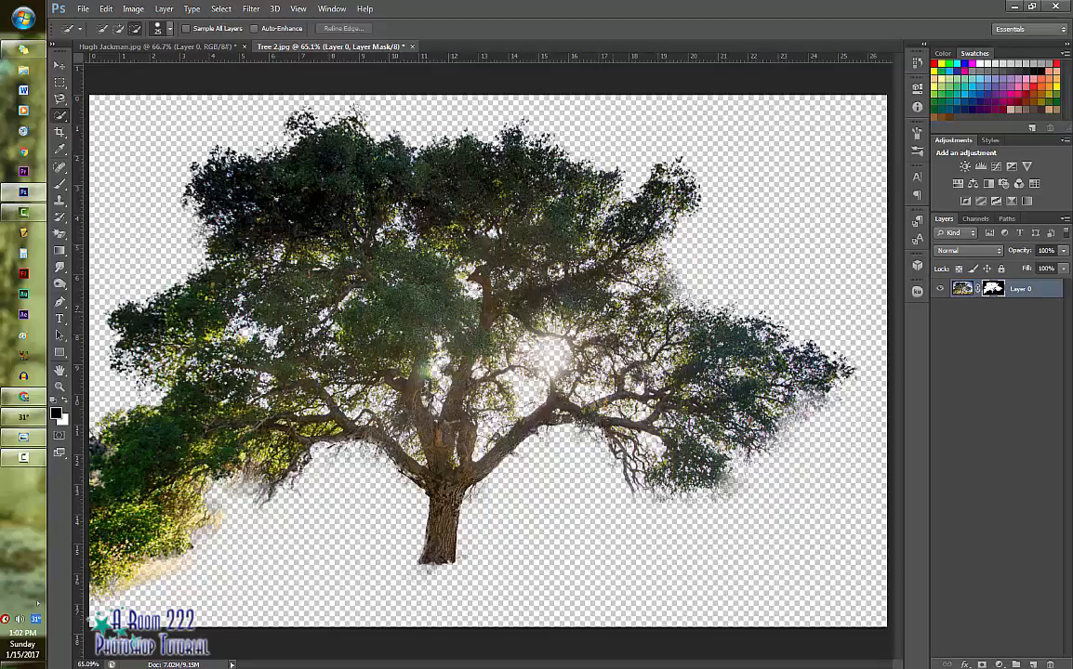
Shift the masked tree layer about 72 px to the right with Free Transform.
{"action": "left_click", "coordinate": [960, 289]}
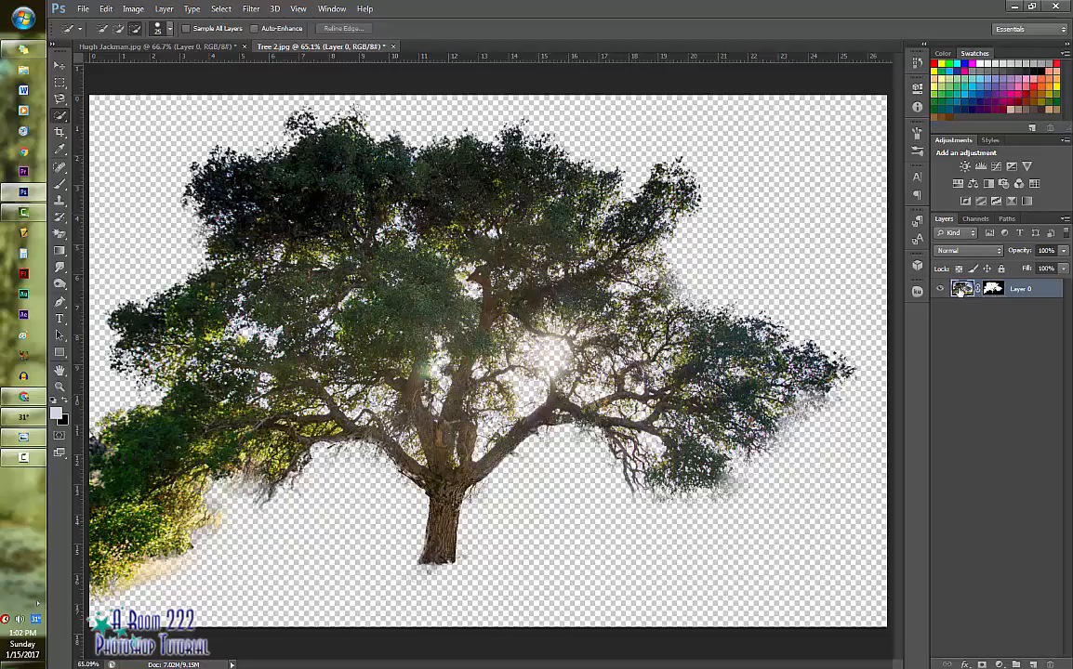
{"action": "key", "text": "ctrl+t"}
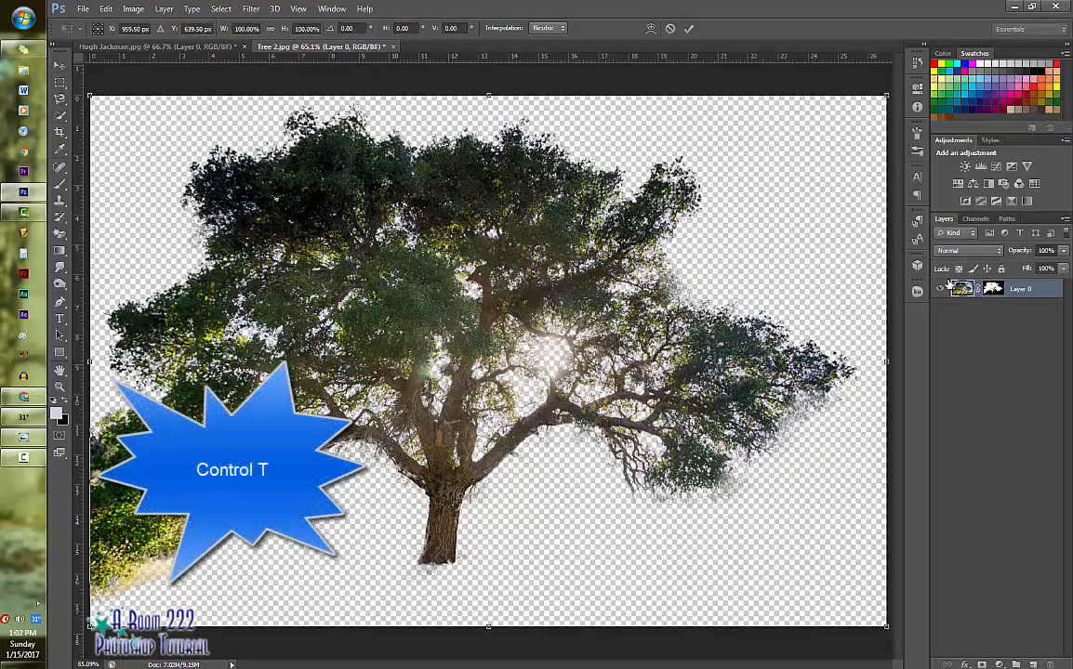
{"action": "left_click_drag", "start_coordinate": [426, 351], "coordinate": [456, 352]}
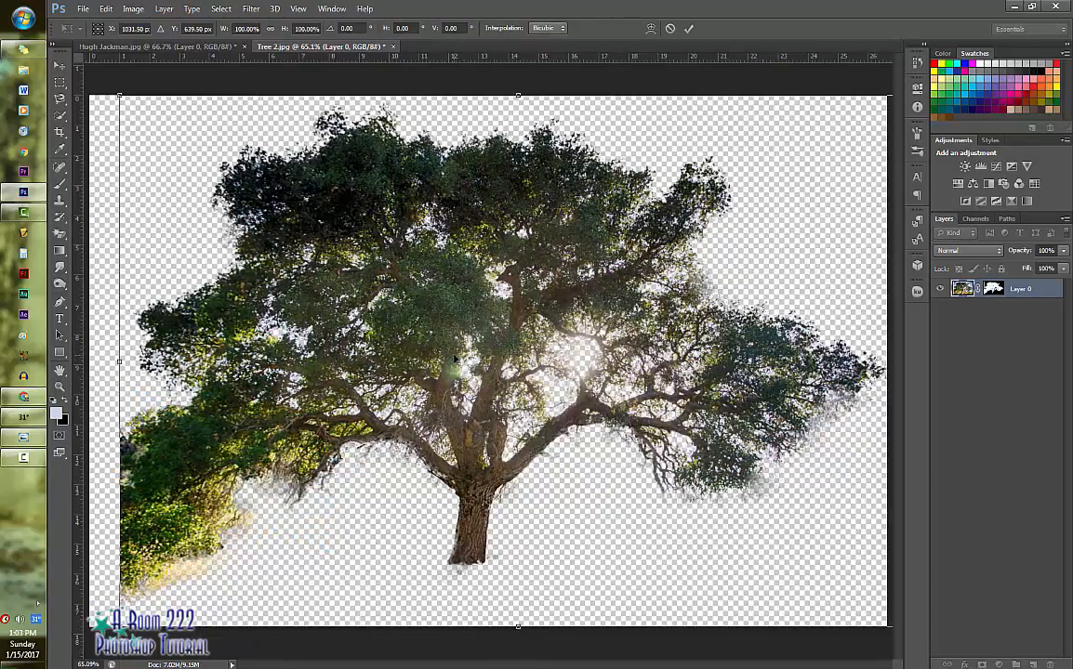
{"action": "key", "text": "Return"}
{"action": "key", "text": "w"}
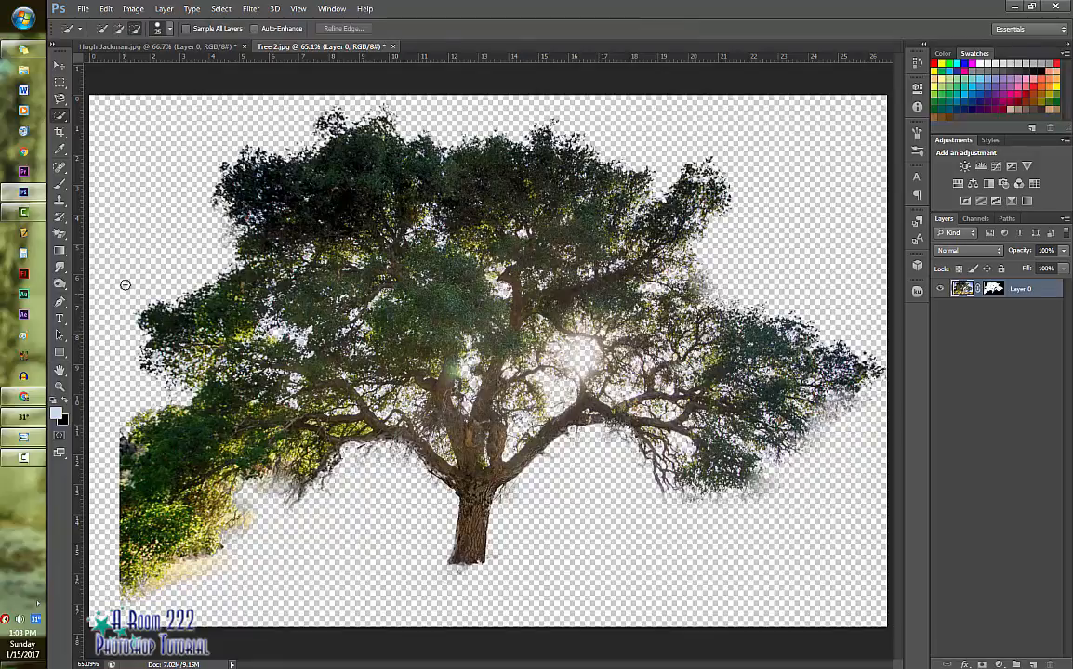
Crop the empty strip off the left side of the canvas, up to the edge of the tree image.
{"action": "left_click", "coordinate": [60, 133]}
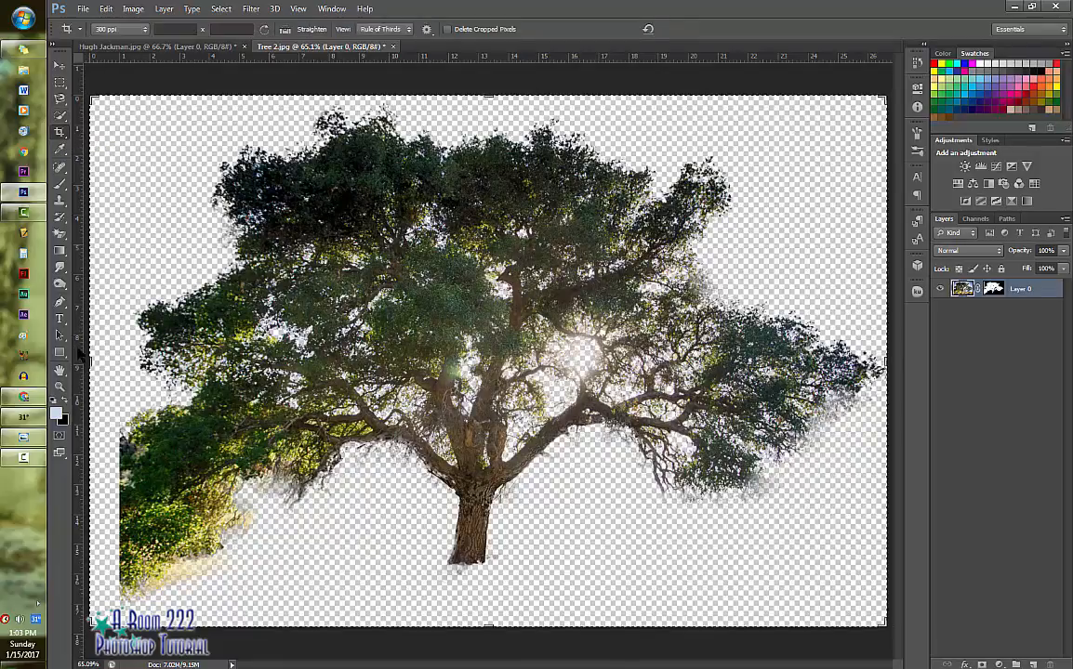
{"action": "left_click_drag", "start_coordinate": [90, 361], "coordinate": [102, 360]}
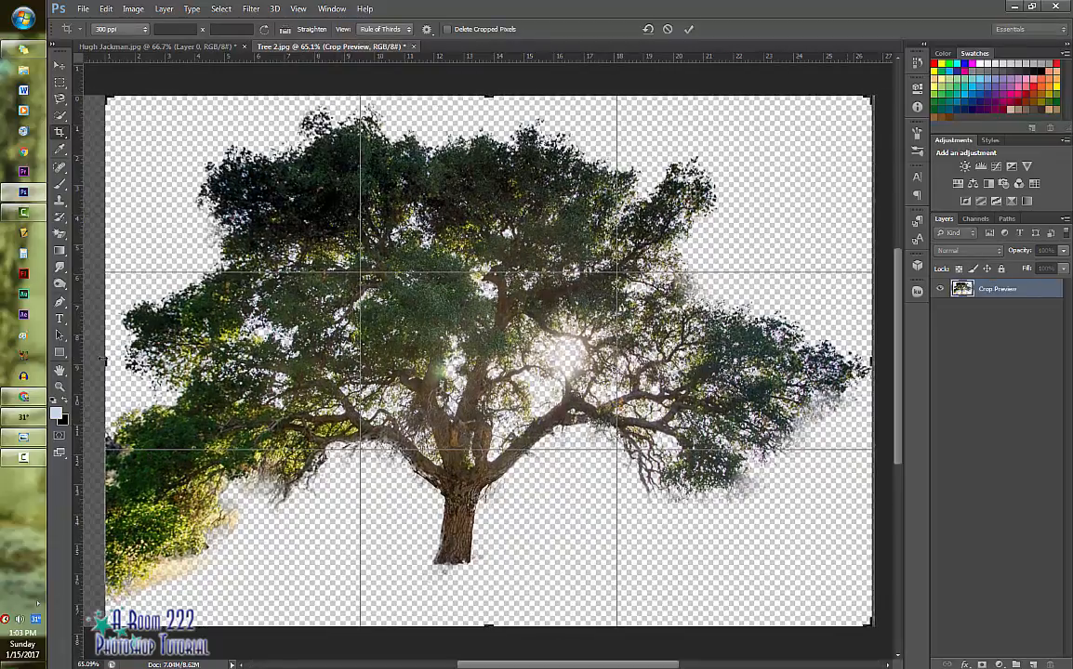
{"action": "key", "text": "Return"}
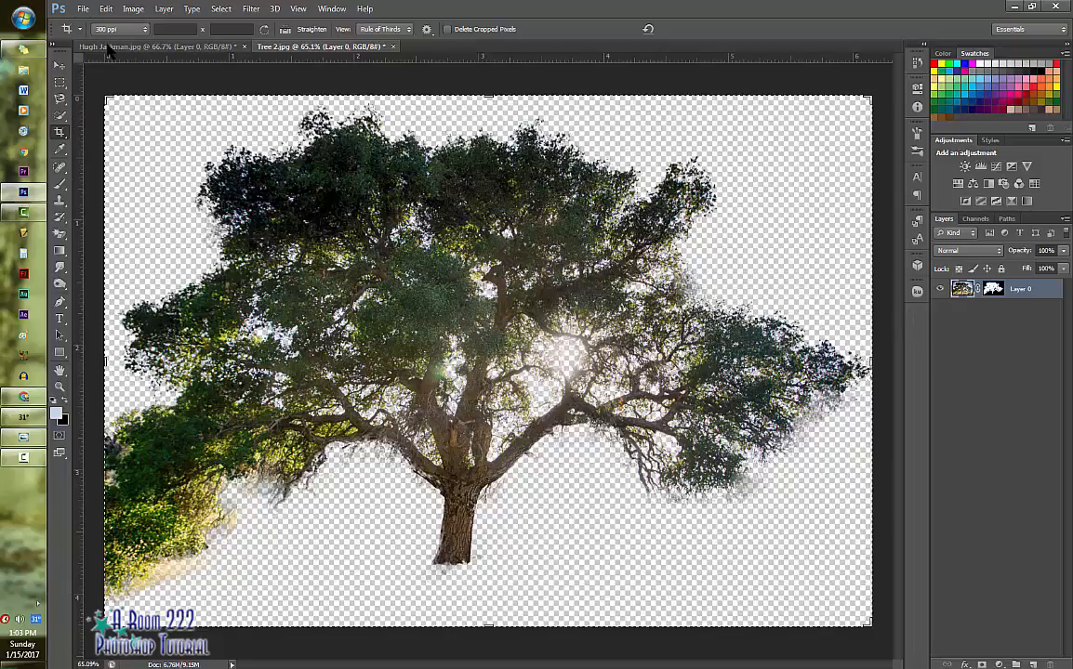
Copy the Hugh Jackman portrait into the Tree 2 document as a new layer, using a temporarily floated portrait window.
{"action": "left_click", "coordinate": [139, 46]}
{"action": "left_click_drag", "start_coordinate": [108, 49], "coordinate": [283, 118]}
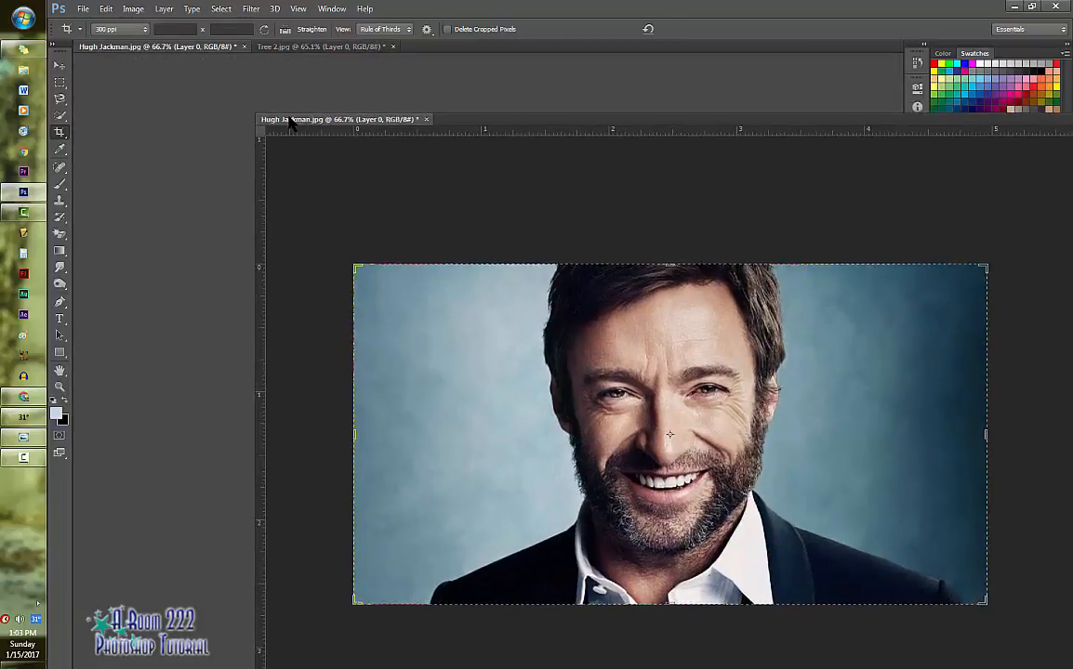
{"action": "left_click", "coordinate": [58, 67]}
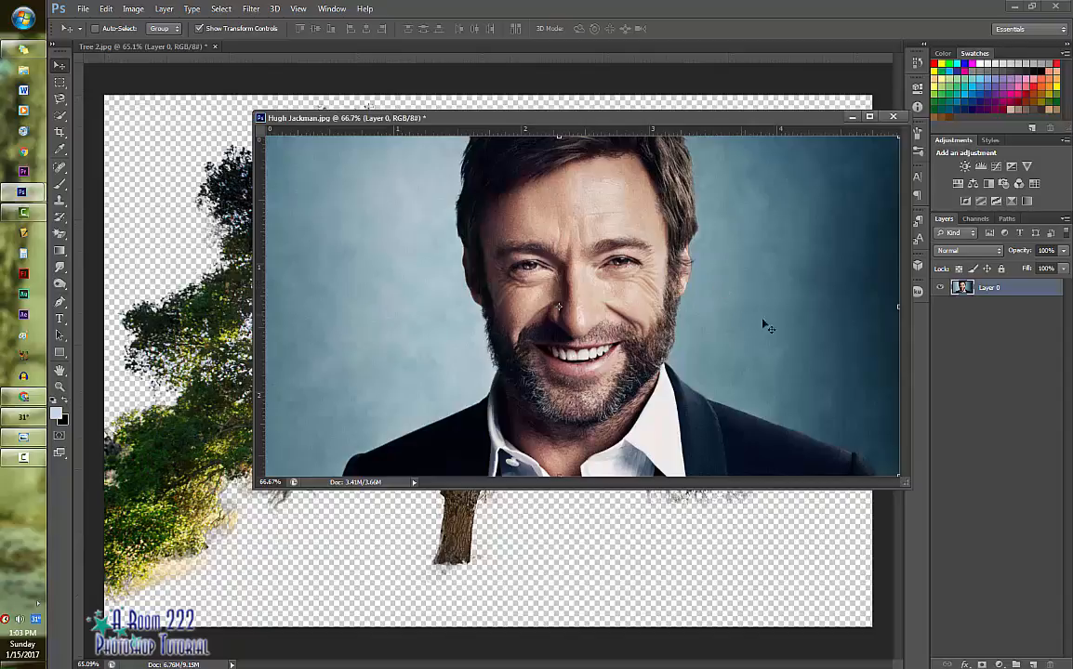
{"action": "left_click_drag", "start_coordinate": [630, 256], "coordinate": [204, 298]}
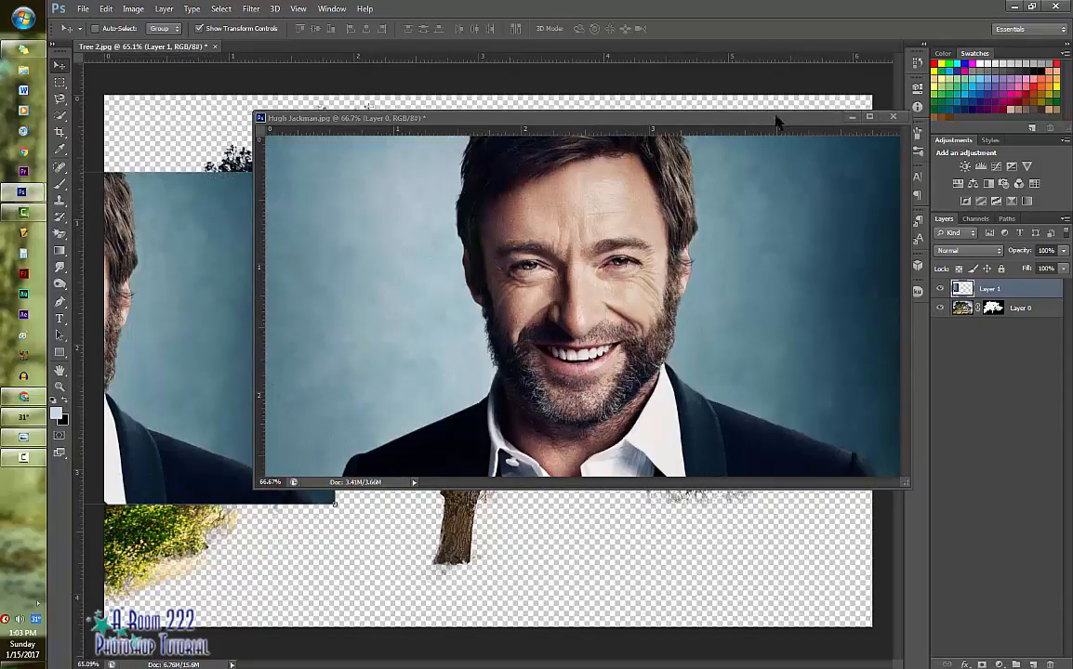
{"action": "left_click_drag", "start_coordinate": [766, 122], "coordinate": [761, 43]}
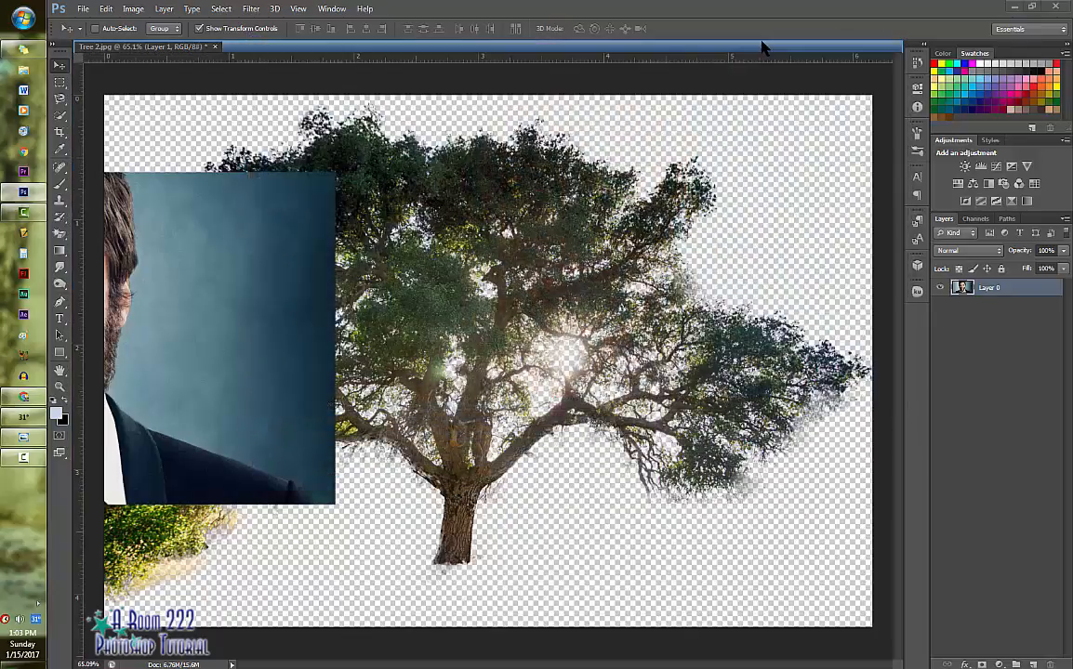
Scale the portrait layer in Tree 2 proportionally to about 150% and position it to cover most of the tree.
{"action": "left_click", "coordinate": [134, 47]}
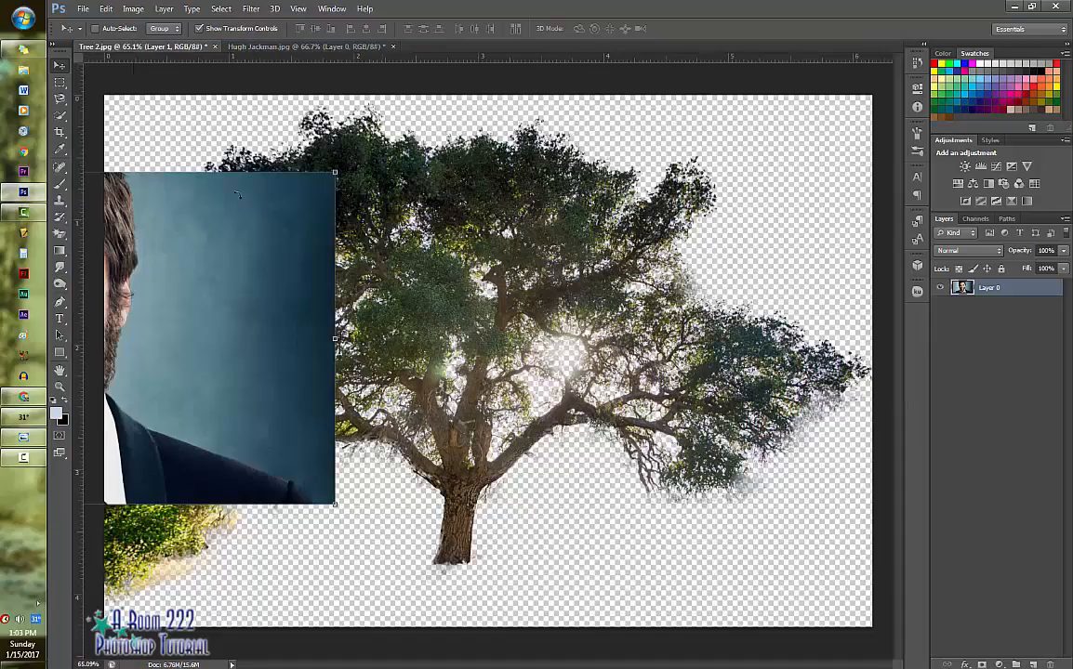
{"action": "key", "text": "ctrl+t"}
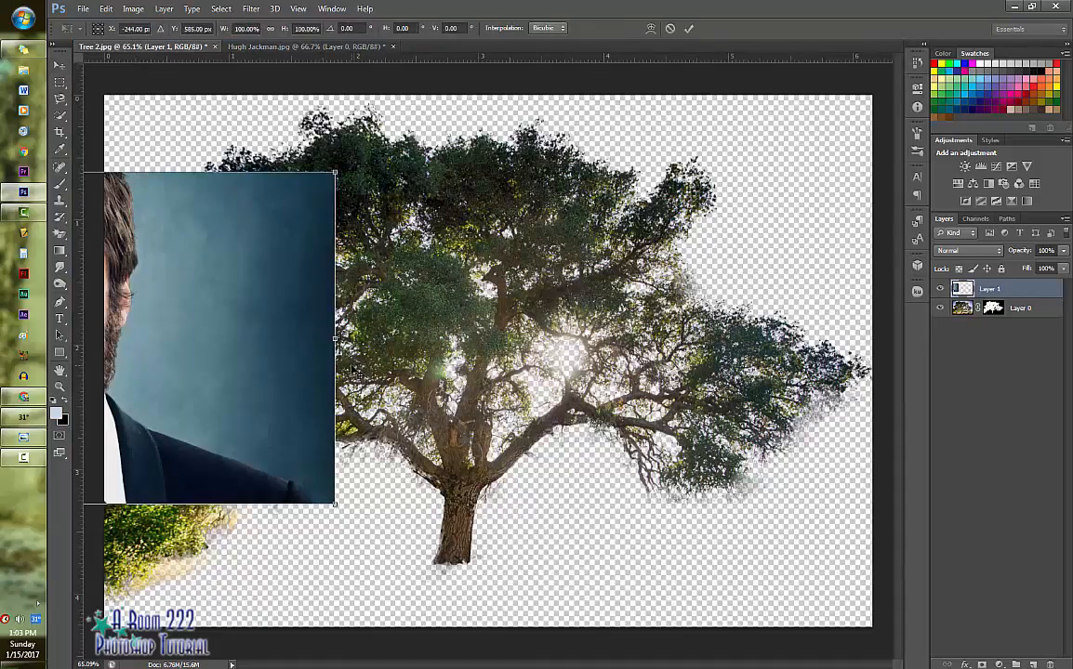
{"action": "left_click_drag", "start_coordinate": [272, 335], "coordinate": [624, 365]}
{"action": "left_click_drag", "start_coordinate": [344, 370], "coordinate": [683, 346]}
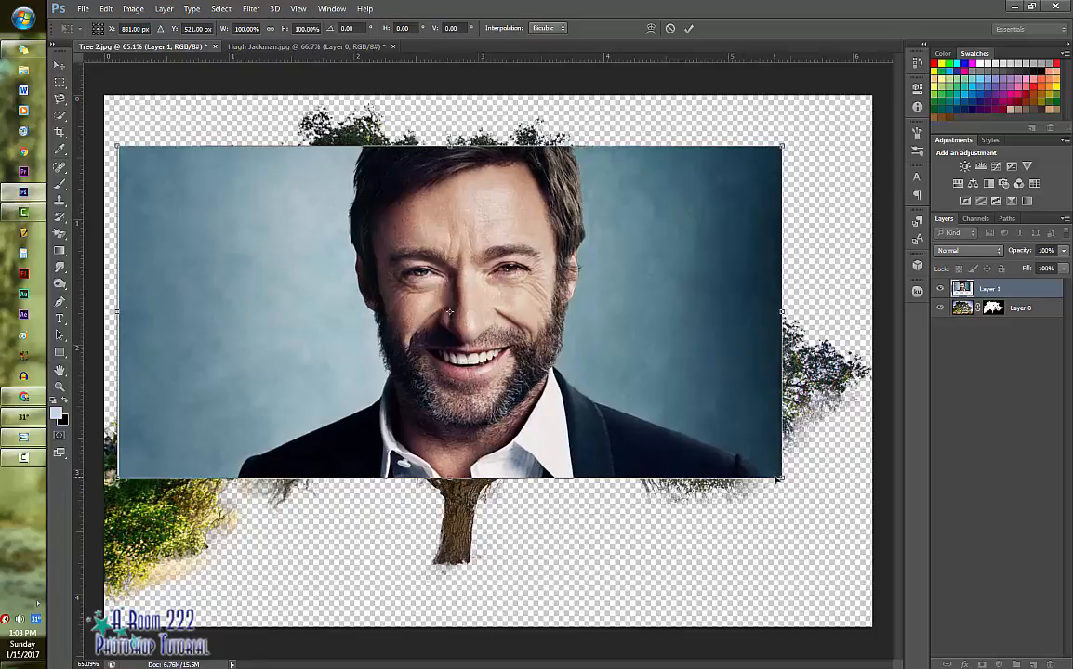
{"action": "left_click_drag", "start_coordinate": [781, 477], "coordinate": [675, 489]}
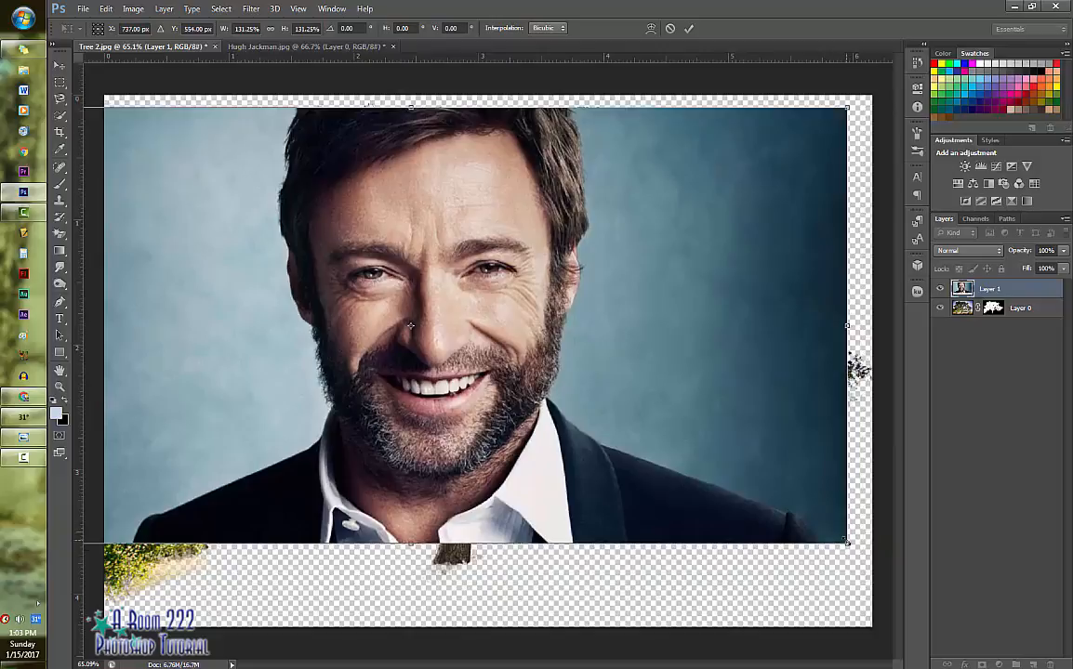
{"action": "left_click_drag", "start_coordinate": [846, 543], "coordinate": [971, 606]}
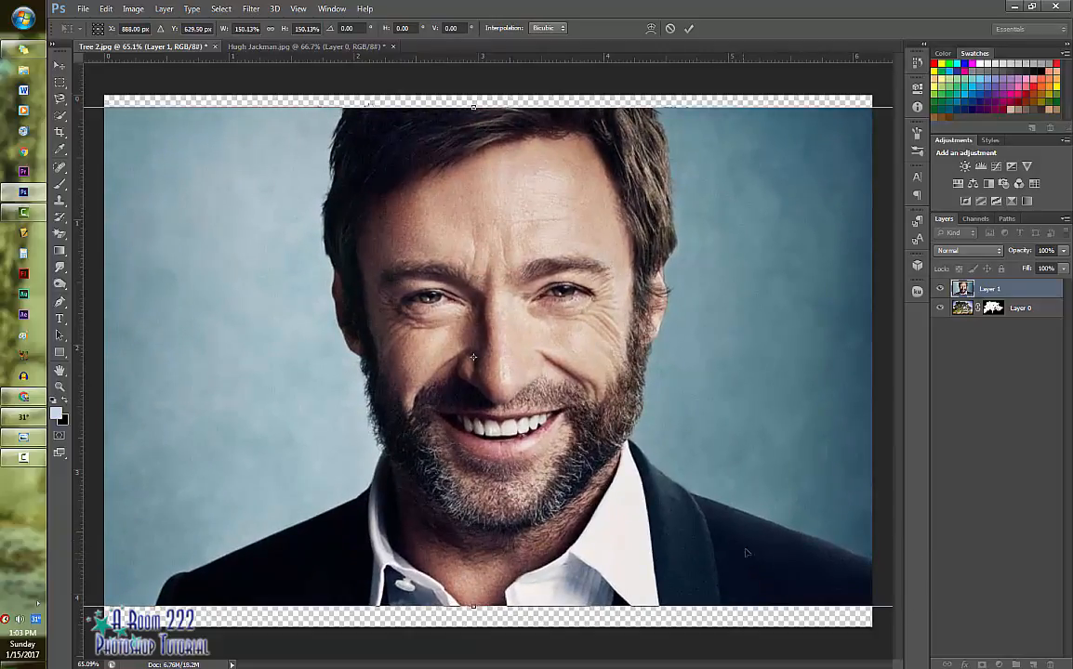
{"action": "mouse_move", "coordinate": [746, 548]}
{"action": "left_mouse_down"}
{"action": "mouse_move", "coordinate": [734, 537]}
{"action": "mouse_move", "coordinate": [727, 548]}
{"action": "left_mouse_up"}
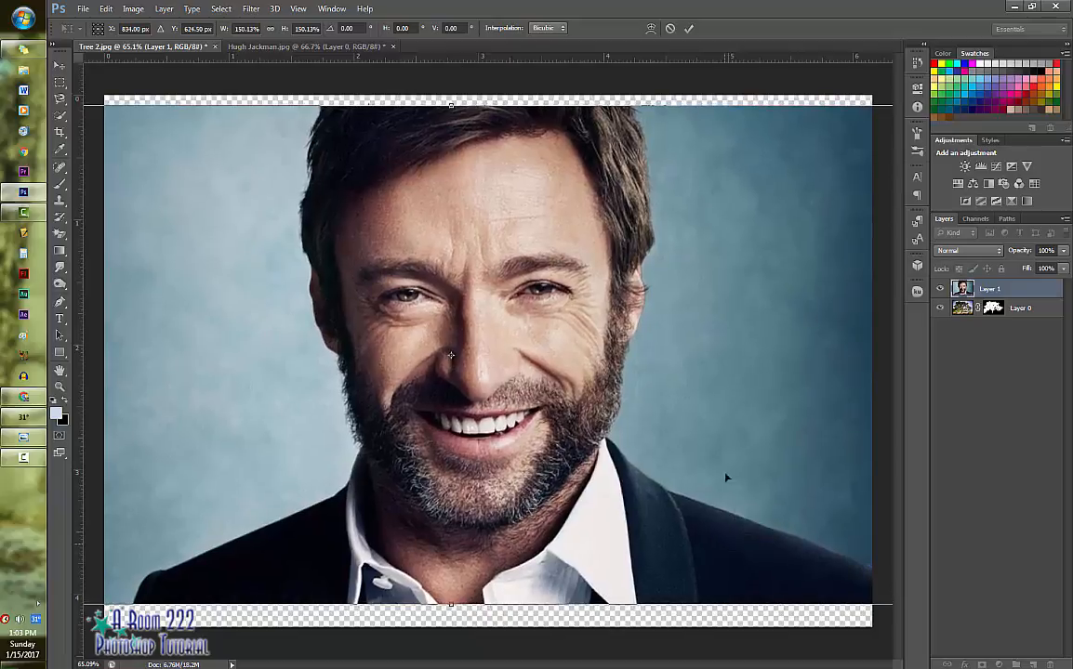
{"action": "left_click", "coordinate": [687, 28]}
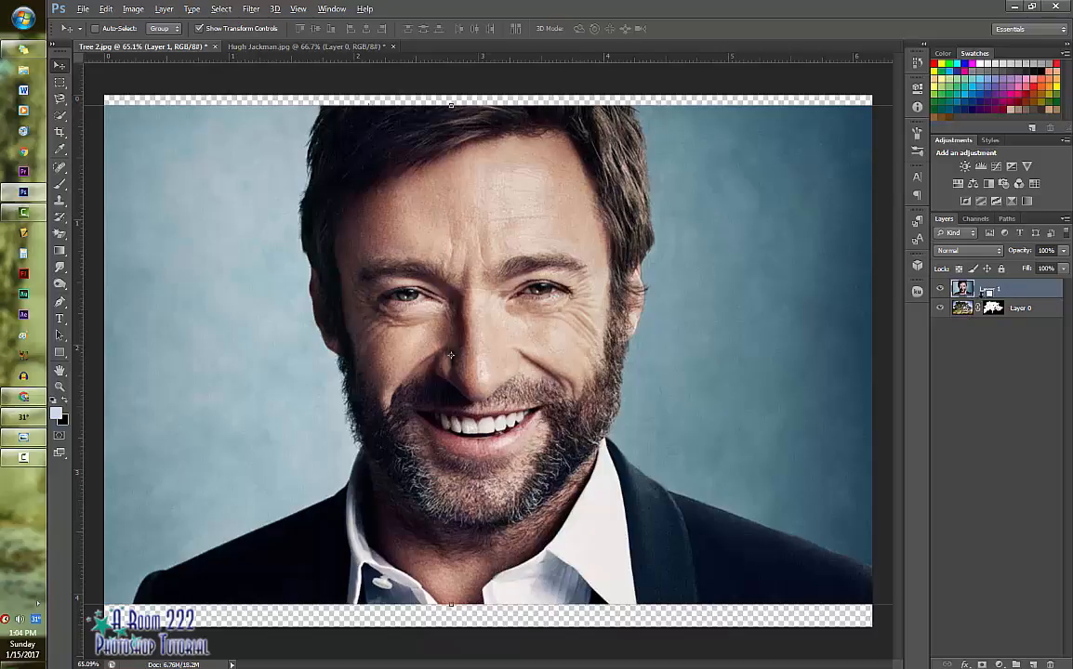
Clip the portrait layer to the tree layer and shift the portrait down and right so the face covers the tree's right half.
{"action": "left_click", "coordinate": [986, 292], "text": "alt"}
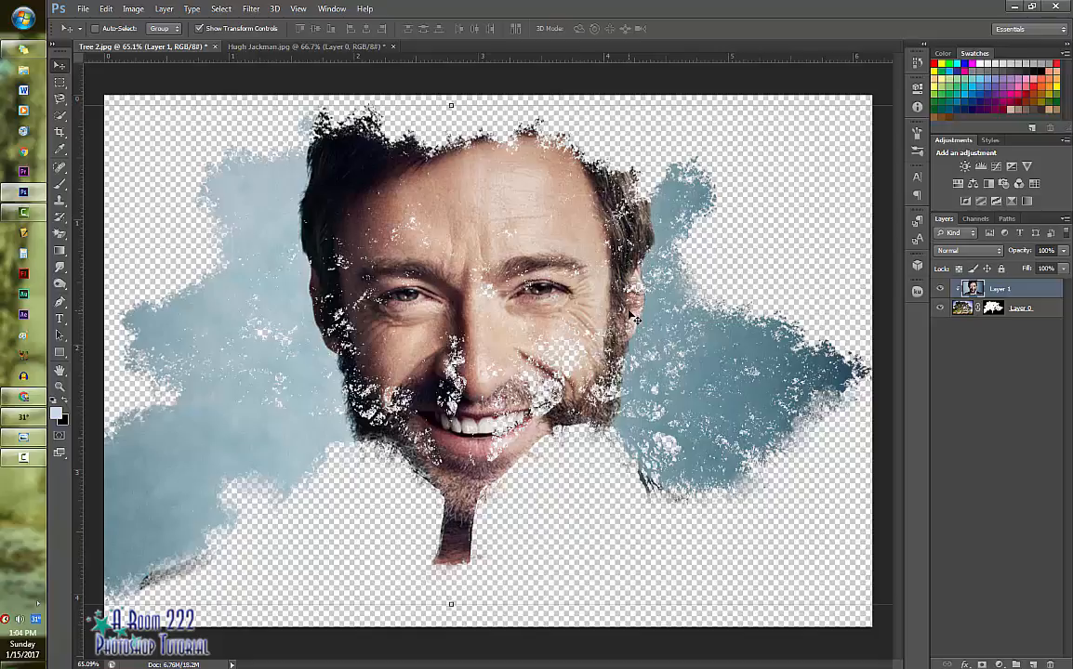
{"action": "key", "text": "ctrl+t"}
{"action": "left_click_drag", "start_coordinate": [590, 325], "coordinate": [705, 368]}
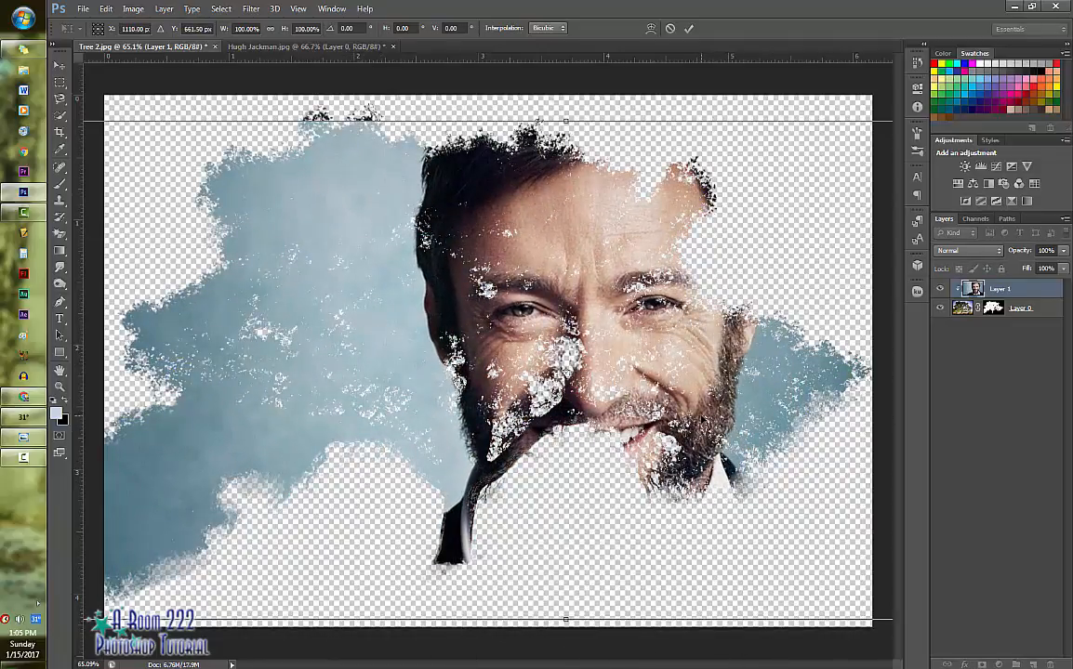
{"action": "key", "text": "Return"}
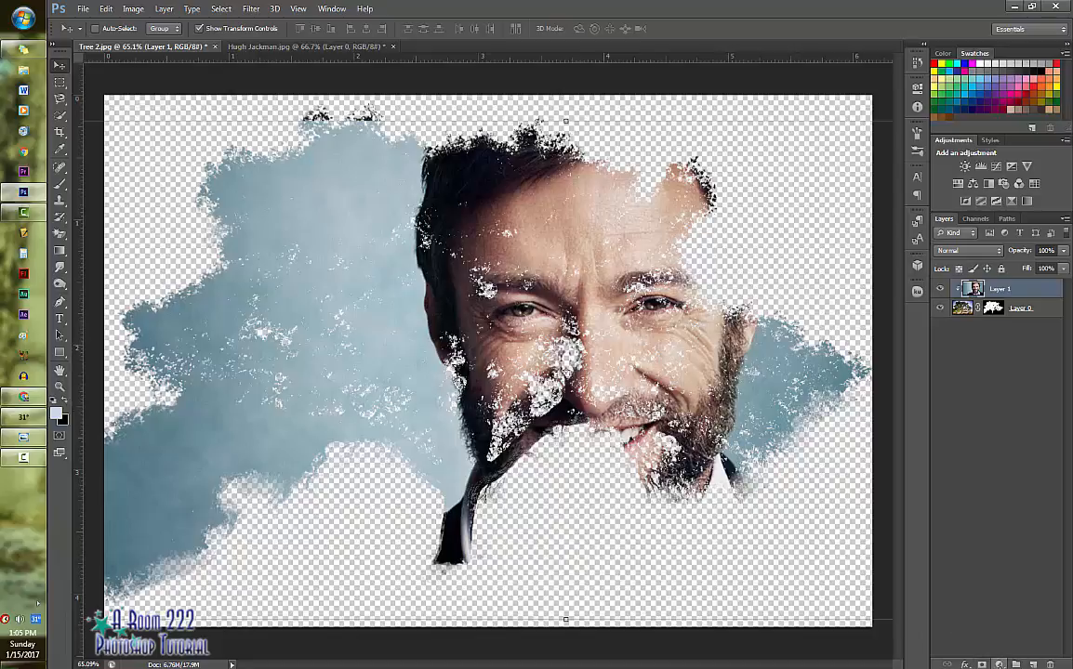
Add a Black & White adjustment layer above the clipped portrait layer.
{"action": "left_click", "coordinate": [998, 665]}
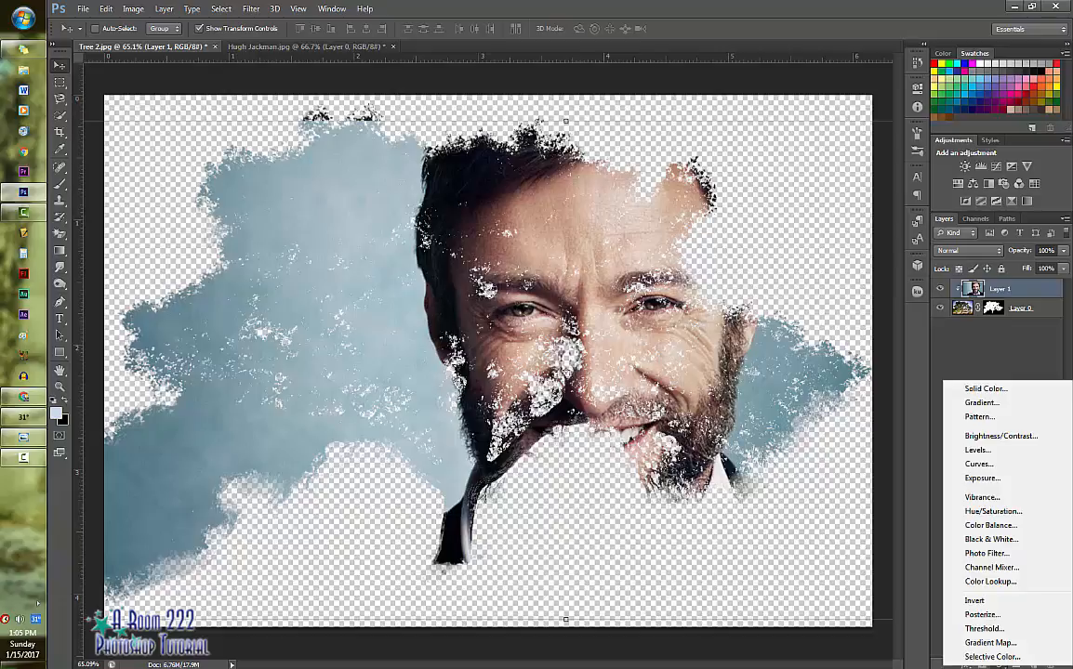
{"action": "left_click", "coordinate": [987, 539]}
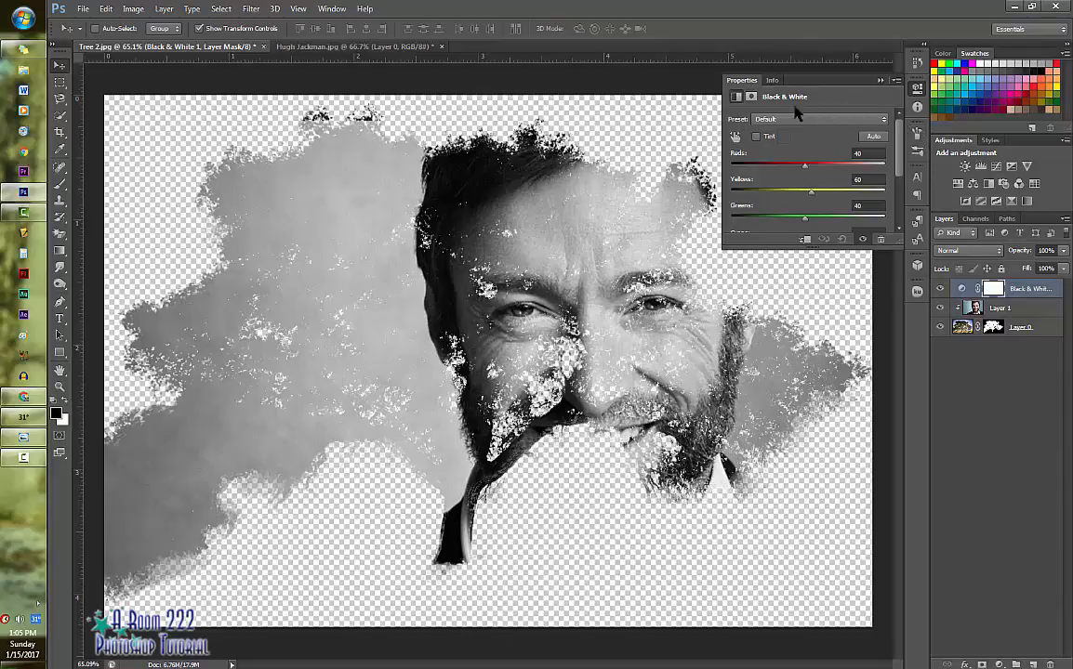
{"action": "left_click", "coordinate": [333, 9]}
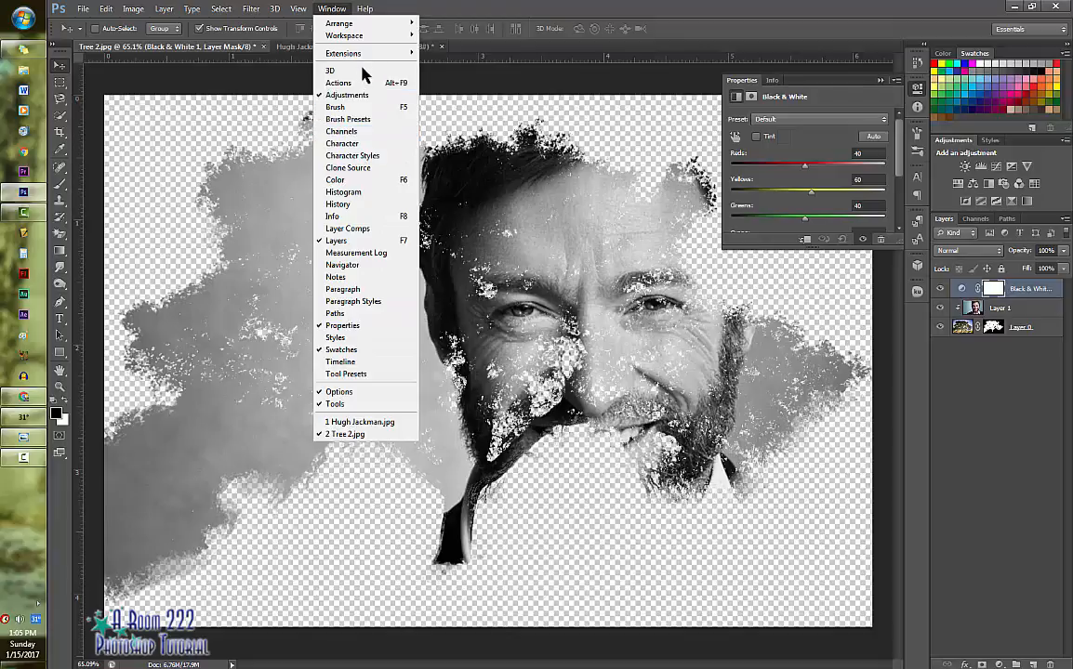
{"action": "left_click", "coordinate": [410, 7]}
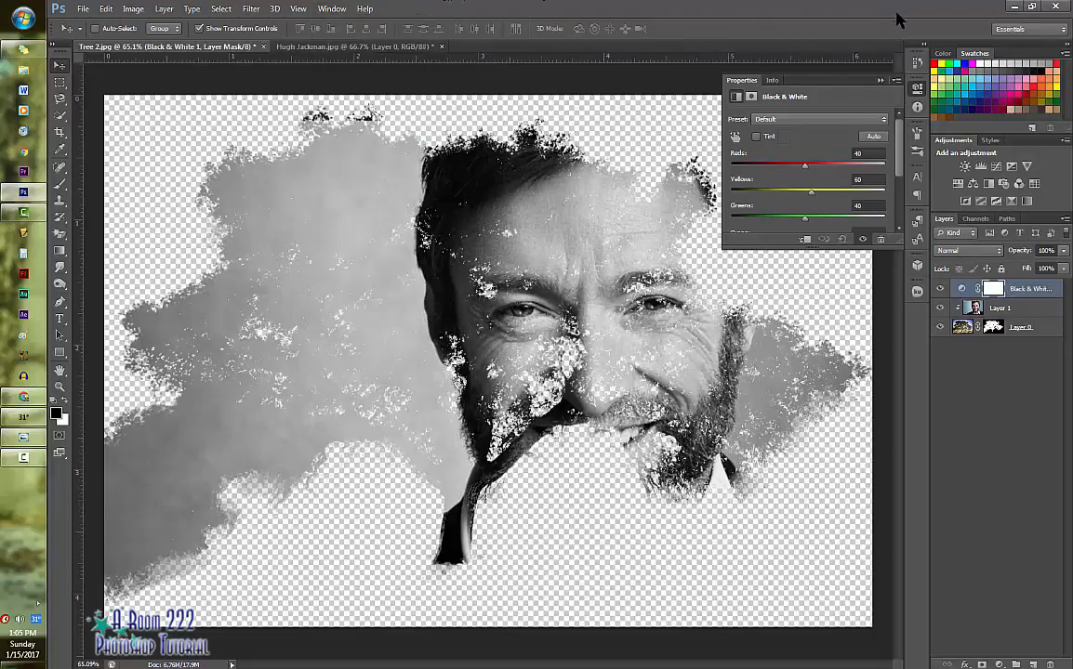
Compare the Black & White adjustment's presets on the image and settle on Red Filter.
{"action": "left_click", "coordinate": [828, 120]}
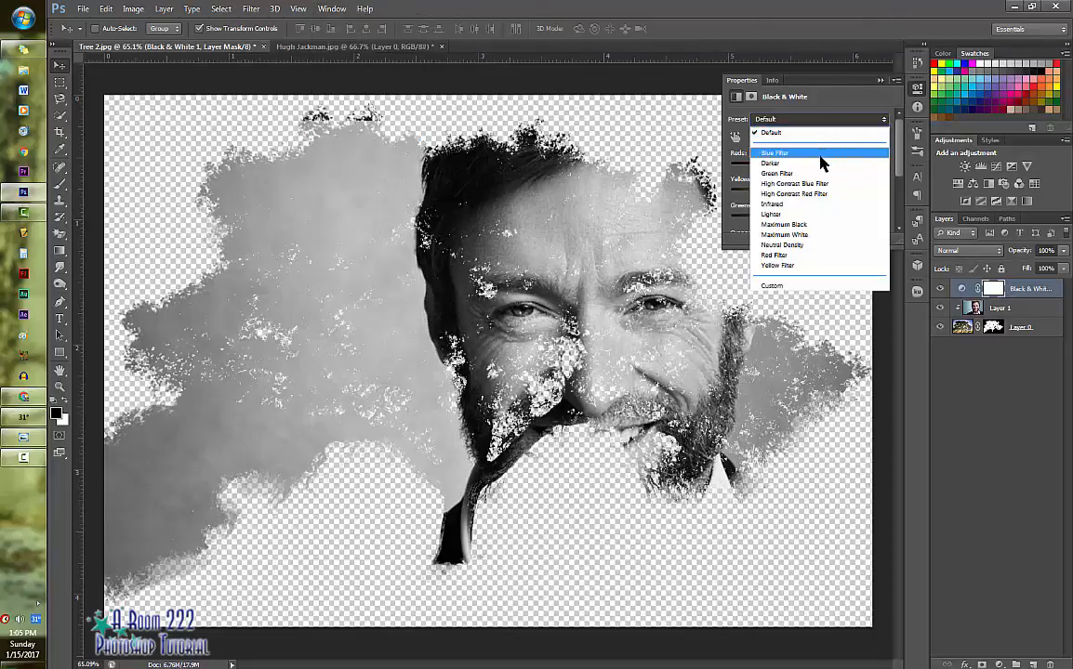
{"action": "left_click", "coordinate": [820, 153]}
{"action": "key", "text": "Down"}
{"action": "key", "text": "Down"}
{"action": "key", "text": "Down"}
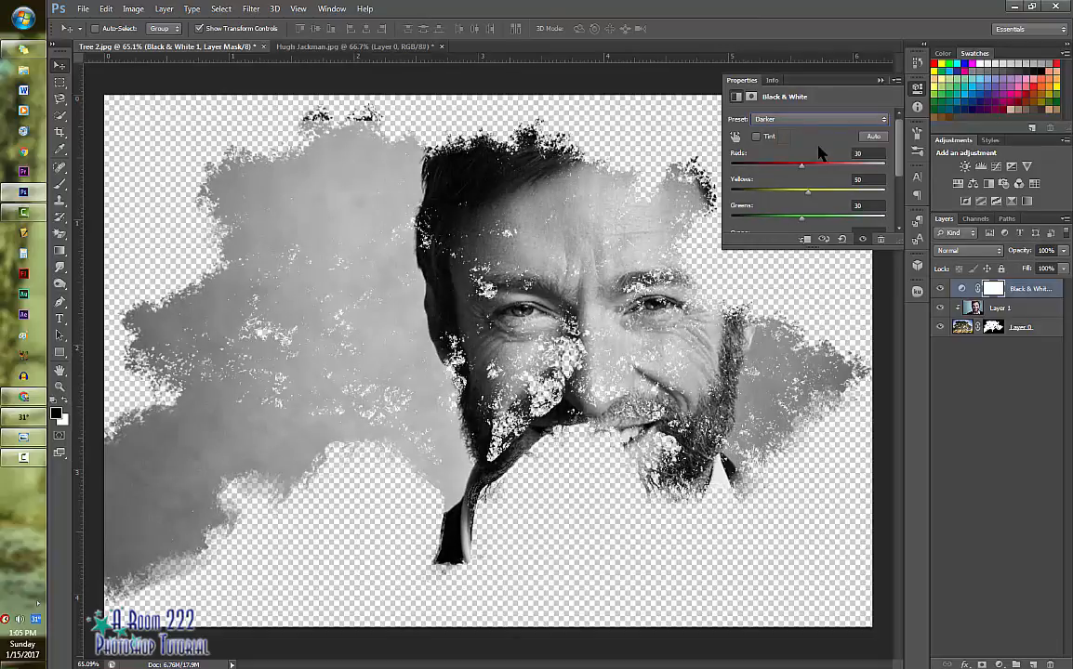
{"action": "key", "text": "Down"}
{"action": "key", "text": "Down"}
{"action": "key", "text": "Down"}
{"action": "key", "text": "Down"}
{"action": "key", "text": "Down"}
{"action": "key", "text": "Down"}
{"action": "key", "text": "Down"}
{"action": "key", "text": "Down"}
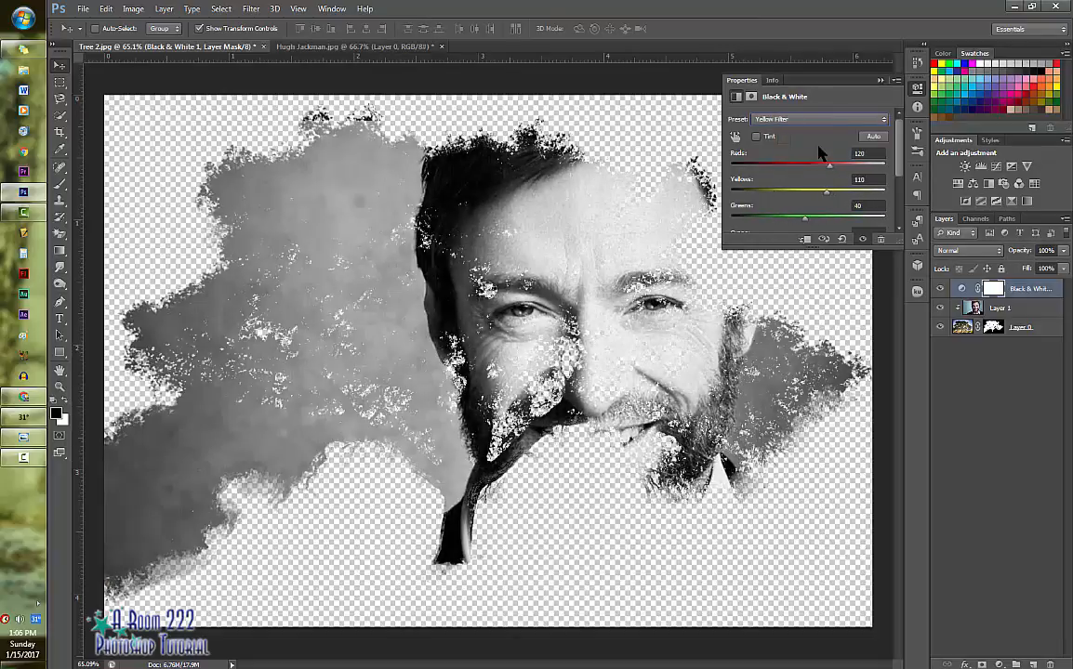
{"action": "key", "text": "Up"}
{"action": "key", "text": "Up"}
{"action": "key", "text": "Up"}
{"action": "key", "text": "Up"}
{"action": "key", "text": "Up"}
{"action": "key", "text": "Up"}
{"action": "key", "text": "Up"}
{"action": "key", "text": "Up"}
{"action": "key", "text": "Up"}
{"action": "key", "text": "Up"}
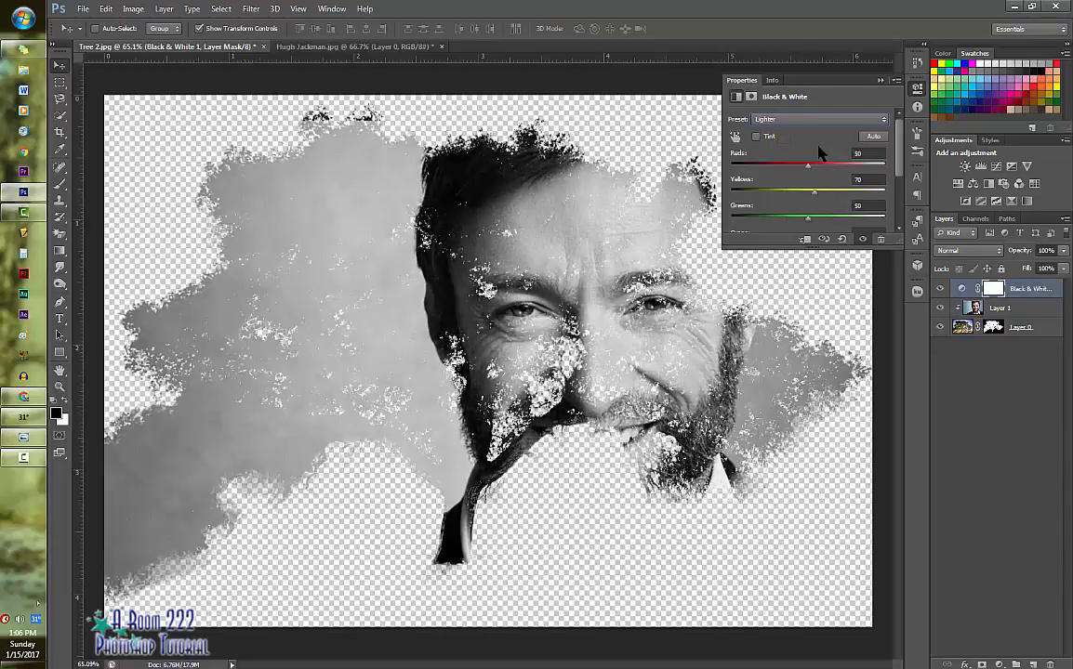
{"action": "key", "text": "Down"}
{"action": "key", "text": "Down"}
{"action": "key", "text": "Down"}
{"action": "key", "text": "Down"}
{"action": "key", "text": "Down"}
{"action": "key", "text": "Down"}
{"action": "key", "text": "Down"}
{"action": "key", "text": "Down"}
{"action": "key", "text": "Down"}
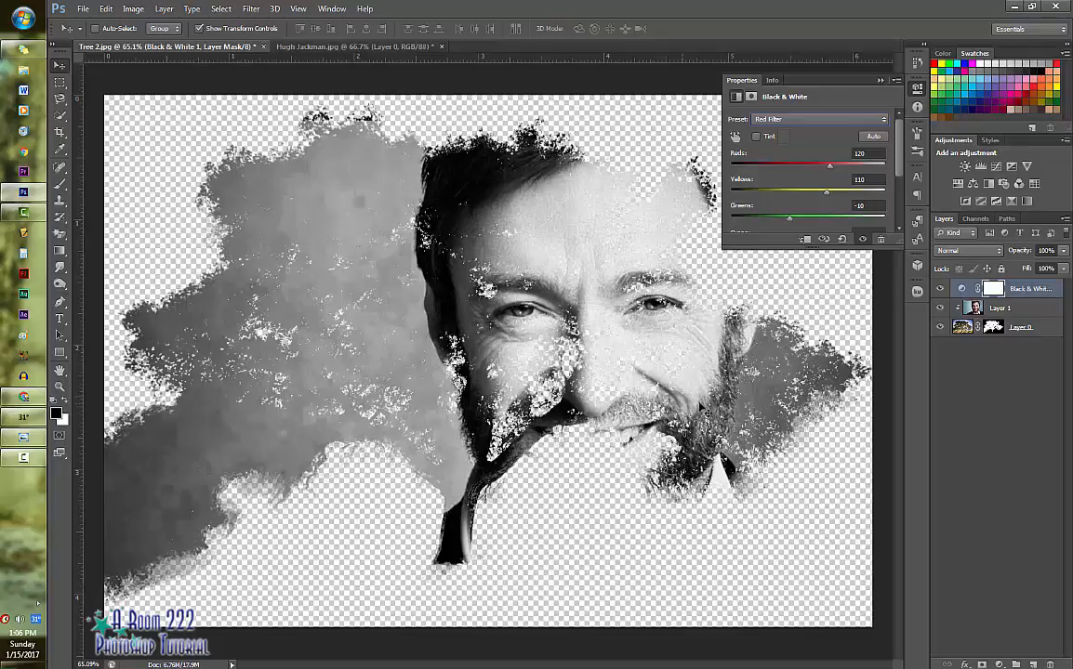
{"action": "left_click", "coordinate": [879, 80]}
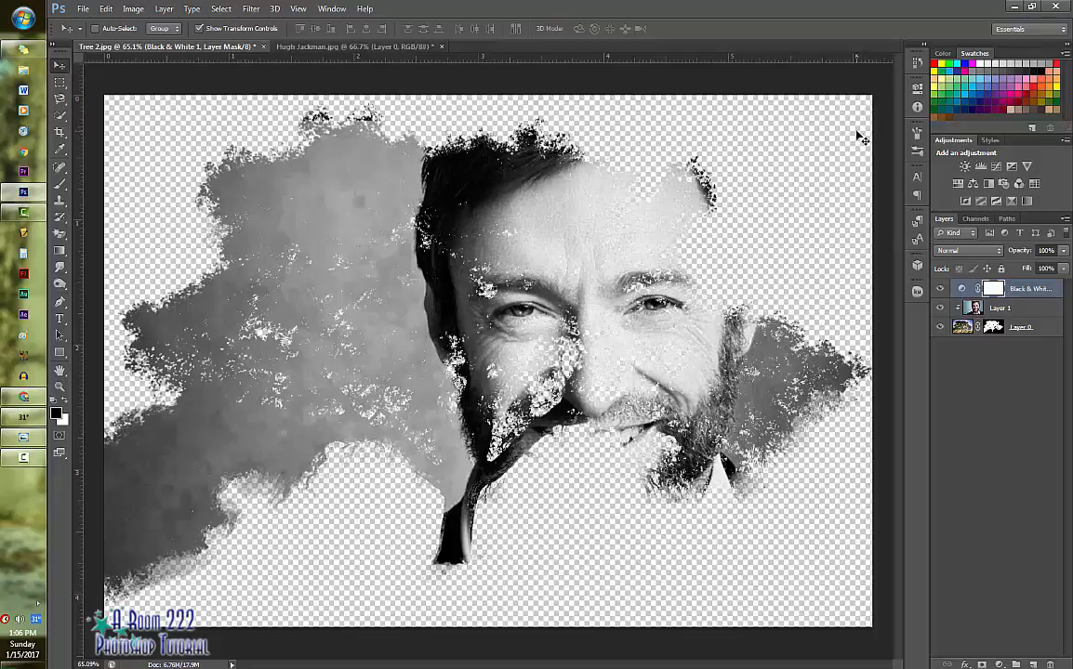
Open the blending options of Layer 1 and split the Underlying Layer's black Blend If slider to 0 / 50.
{"action": "left_click", "coordinate": [1022, 313]}
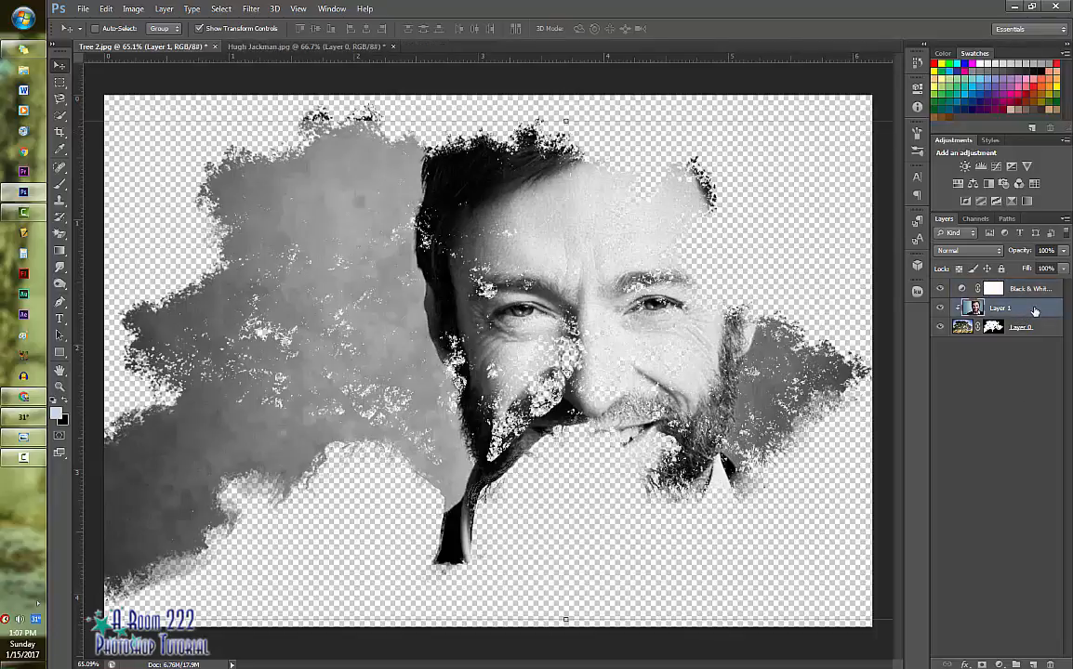
{"action": "double_click", "coordinate": [1033, 312]}
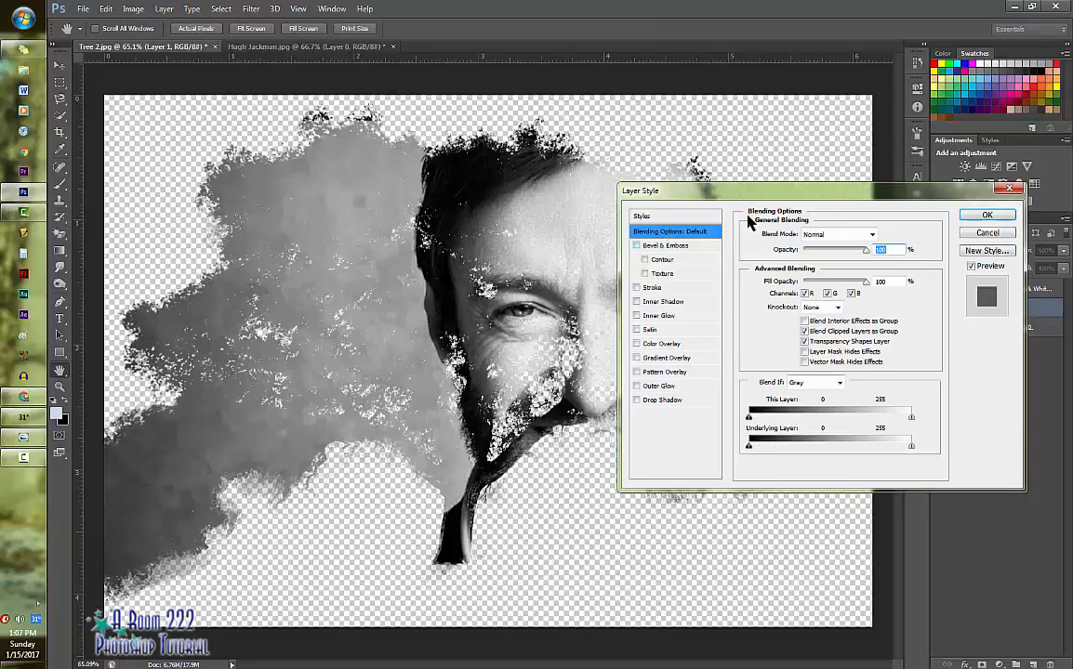
{"action": "left_click_drag", "start_coordinate": [864, 208], "coordinate": [338, 237]}
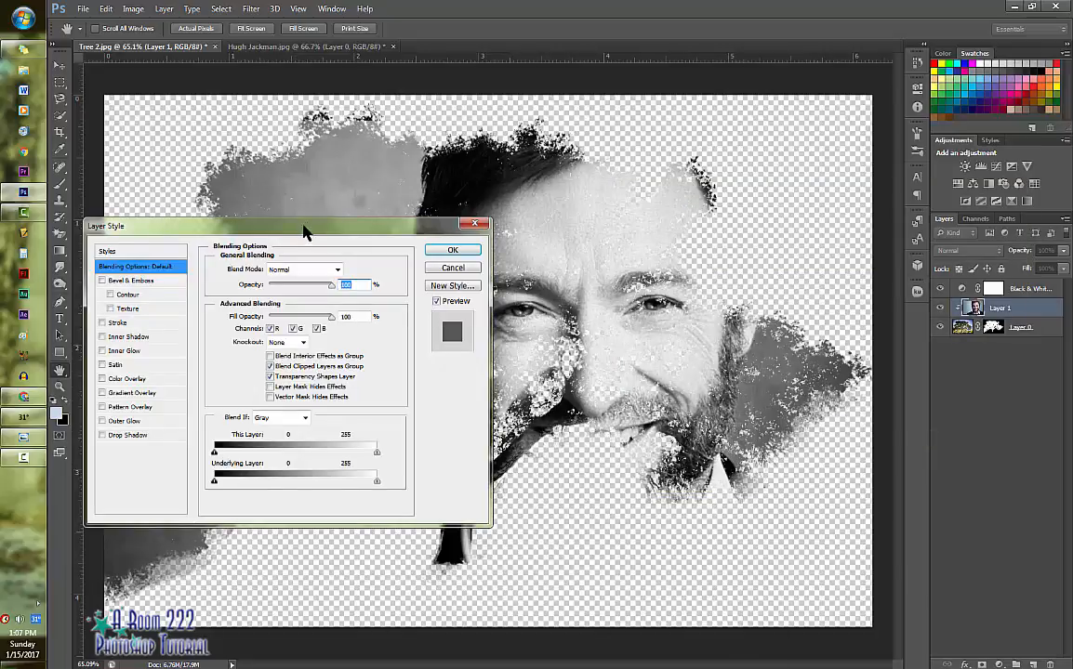
{"action": "left_click_drag", "start_coordinate": [305, 230], "coordinate": [782, 45]}
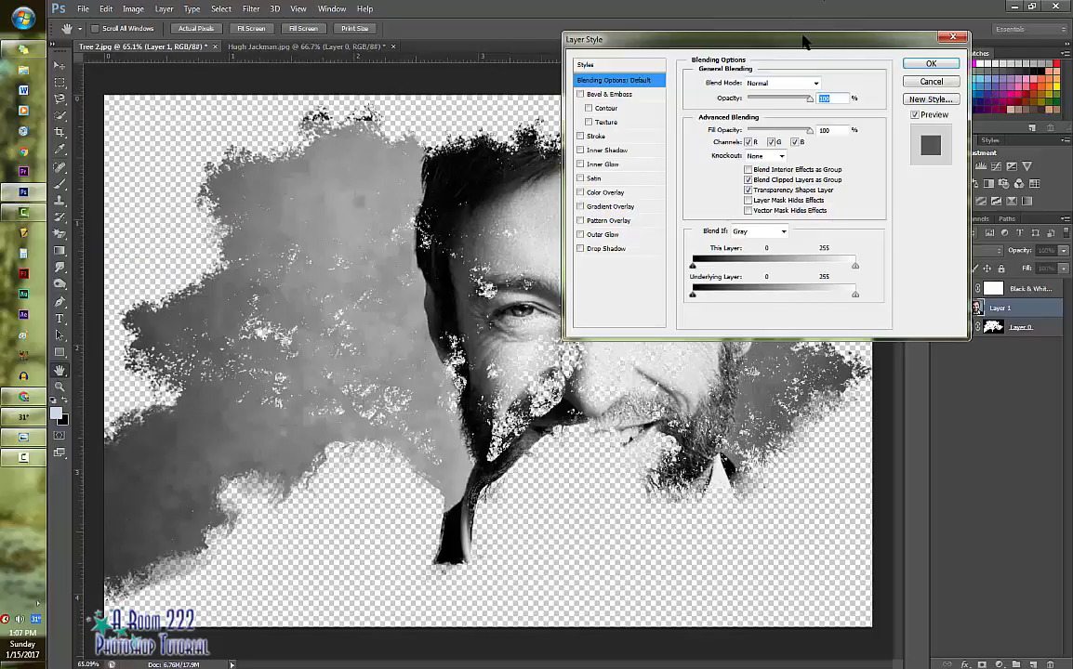
{"action": "left_click_drag", "start_coordinate": [801, 43], "coordinate": [340, 191]}
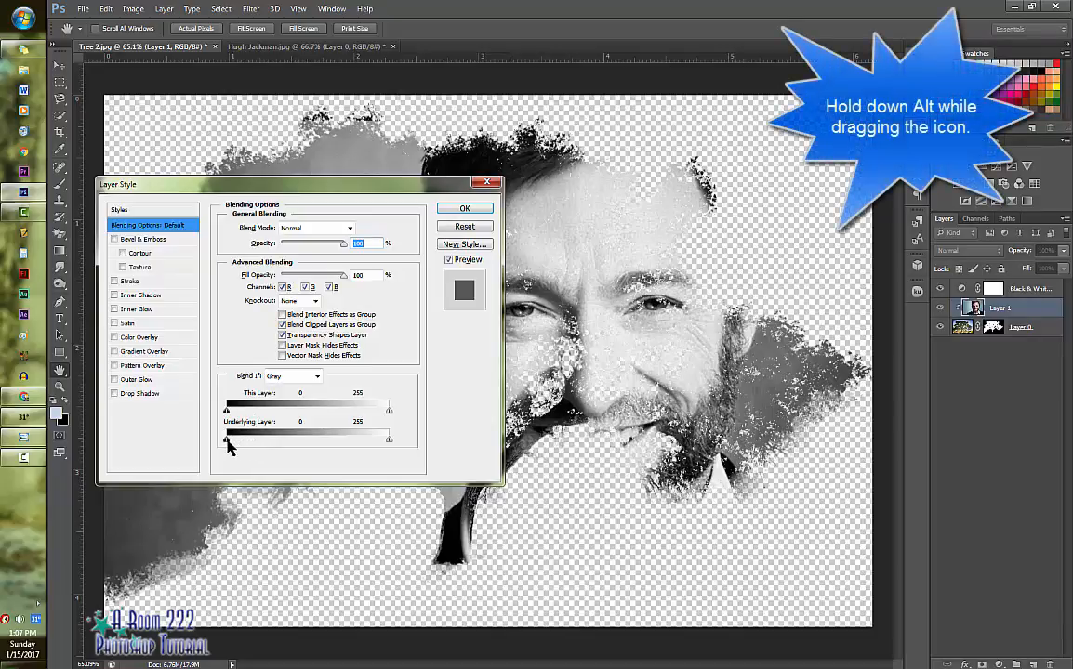
{"action": "left_click_drag", "start_coordinate": [228, 440], "coordinate": [259, 443]}
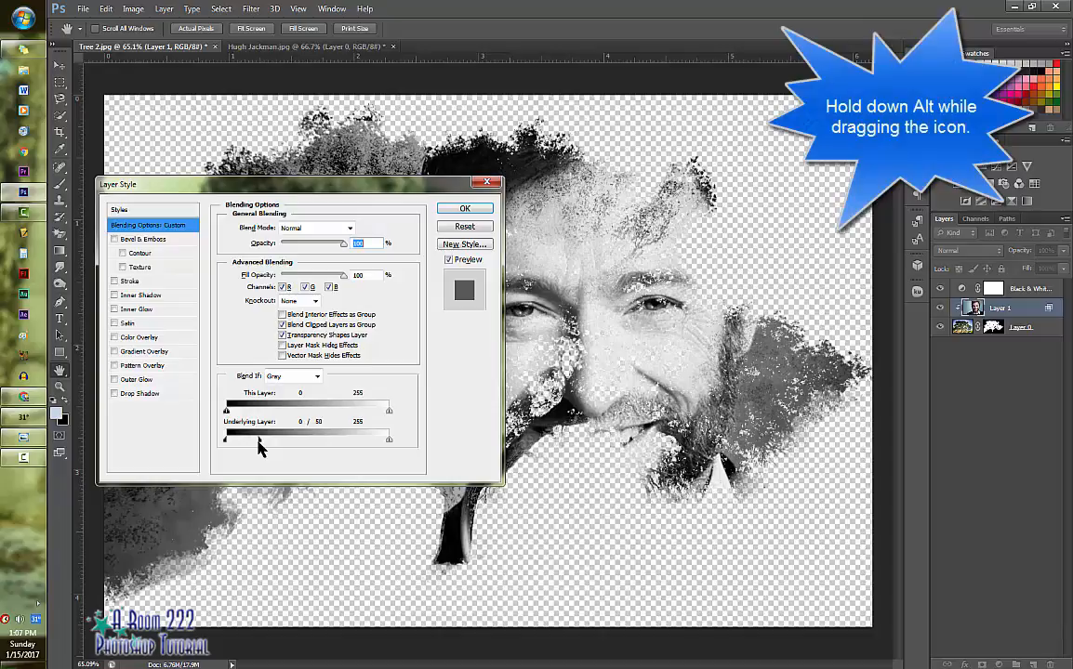
Set Layer 1's Underlying Layer Blend If range to 18 / 105 for the blacks and 122 / 255 for the whites.
{"action": "left_click_drag", "start_coordinate": [424, 188], "coordinate": [353, 186]}
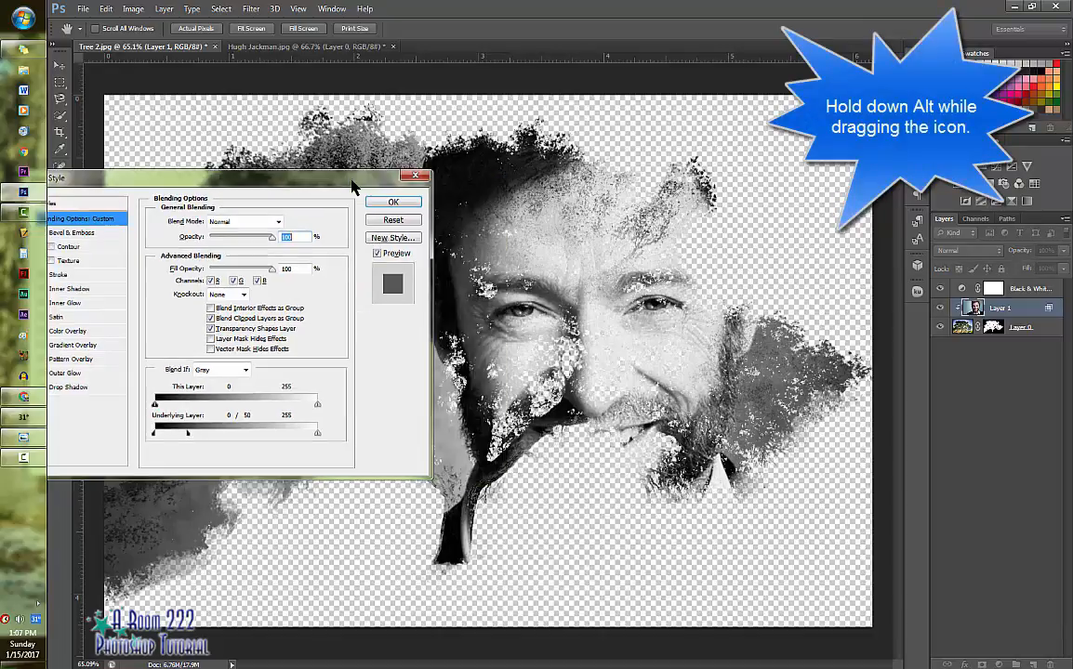
{"action": "left_click_drag", "start_coordinate": [317, 433], "coordinate": [267, 435]}
{"action": "left_click_drag", "start_coordinate": [187, 433], "coordinate": [229, 433]}
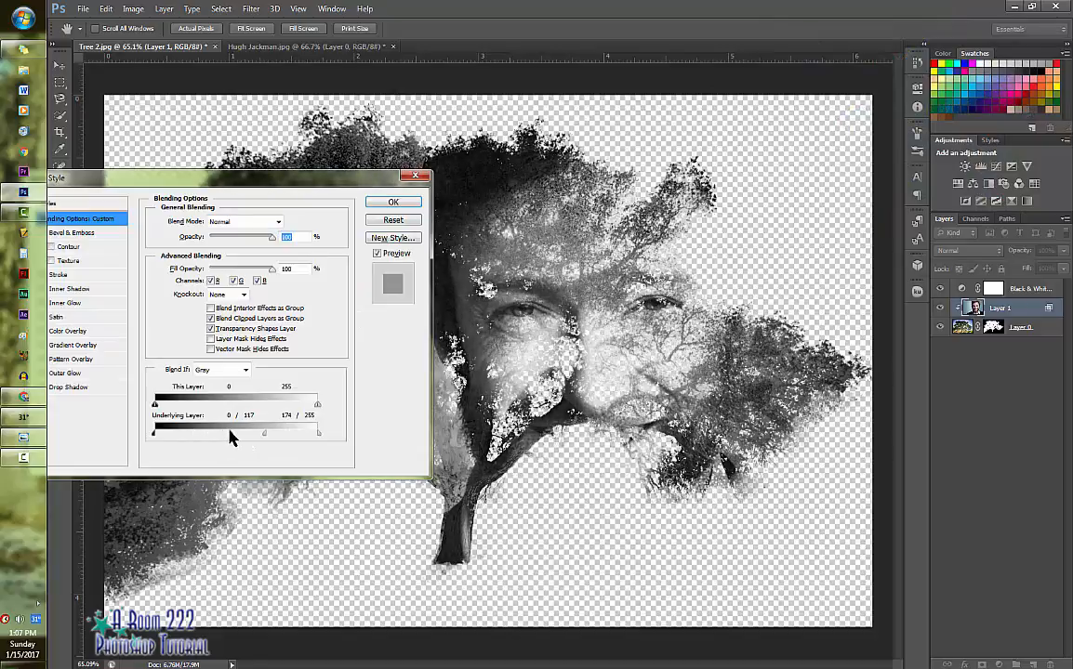
{"action": "left_click_drag", "start_coordinate": [318, 433], "coordinate": [294, 437]}
{"action": "mouse_move", "coordinate": [153, 433]}
{"action": "left_mouse_down"}
{"action": "mouse_move", "coordinate": [141, 433]}
{"action": "mouse_move", "coordinate": [166, 433]}
{"action": "left_mouse_up"}
{"action": "mouse_move", "coordinate": [231, 433]}
{"action": "left_mouse_down"}
{"action": "mouse_move", "coordinate": [211, 434]}
{"action": "mouse_move", "coordinate": [221, 434]}
{"action": "left_mouse_up"}
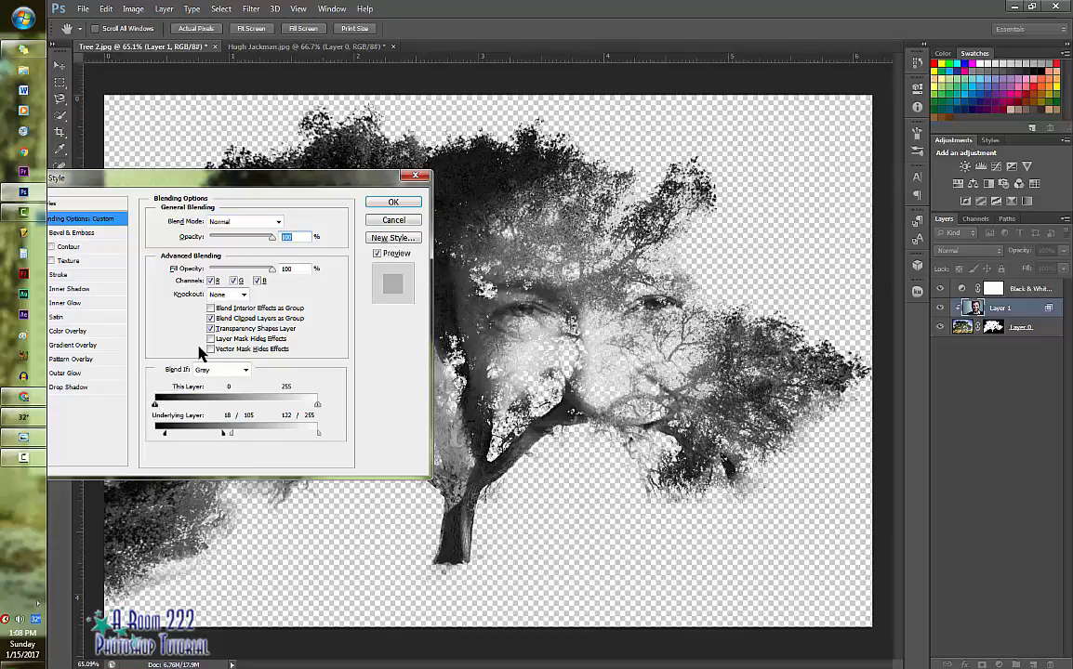
{"action": "left_click", "coordinate": [386, 204]}
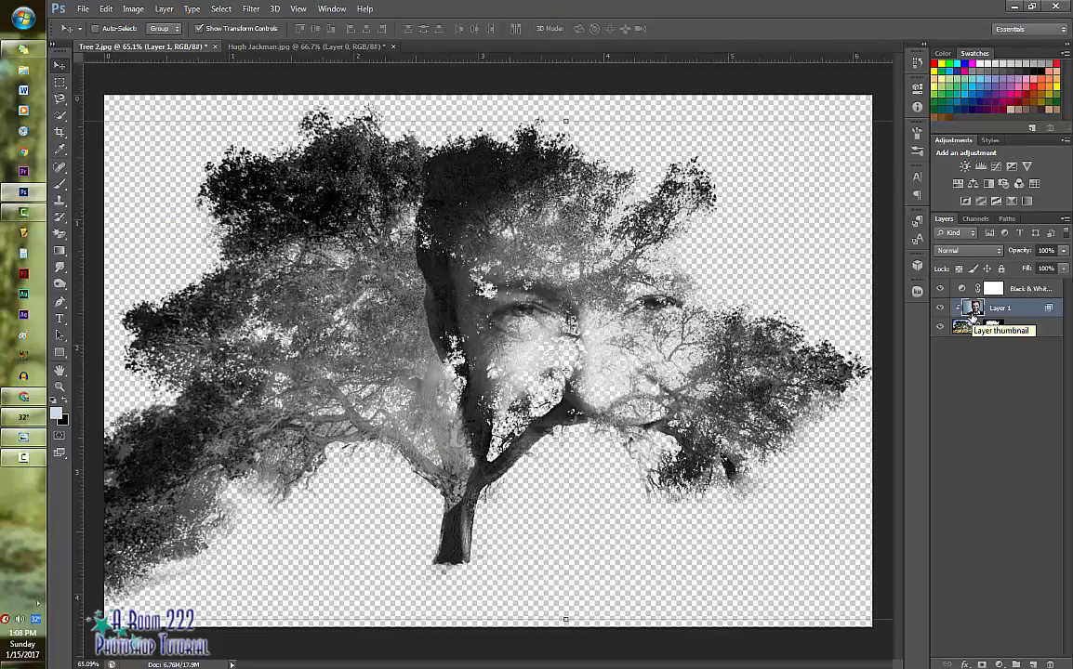
Scale the portrait layer to about 78.5% with Free Transform and position the face right of the tree's centre, above the trunk.
{"action": "key", "text": "ctrl+t"}
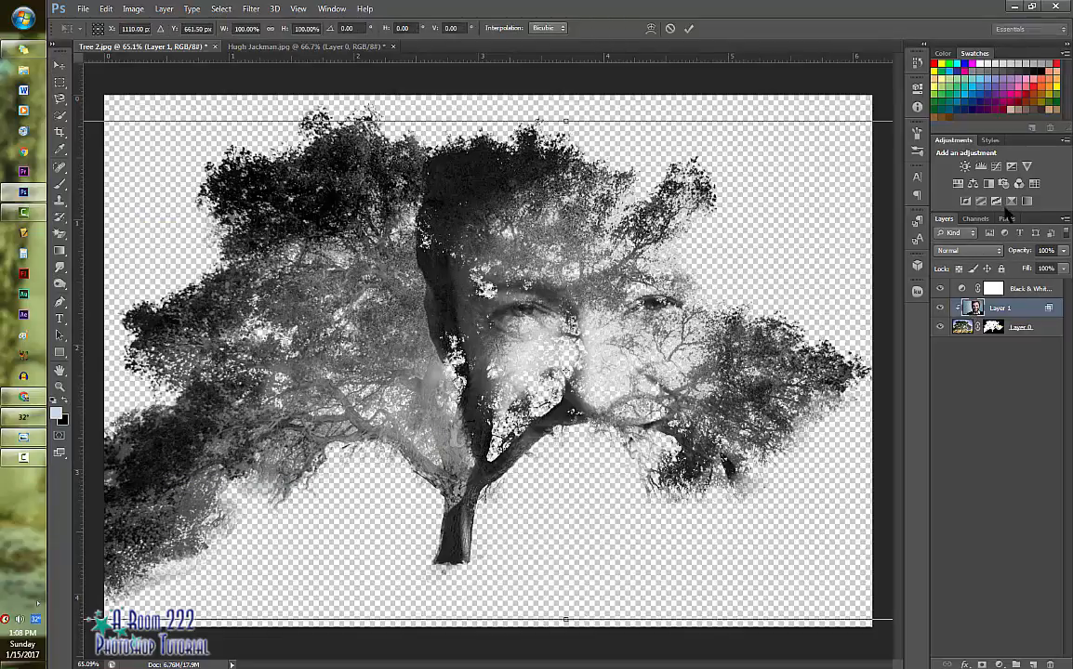
{"action": "left_click_drag", "start_coordinate": [722, 411], "coordinate": [706, 364]}
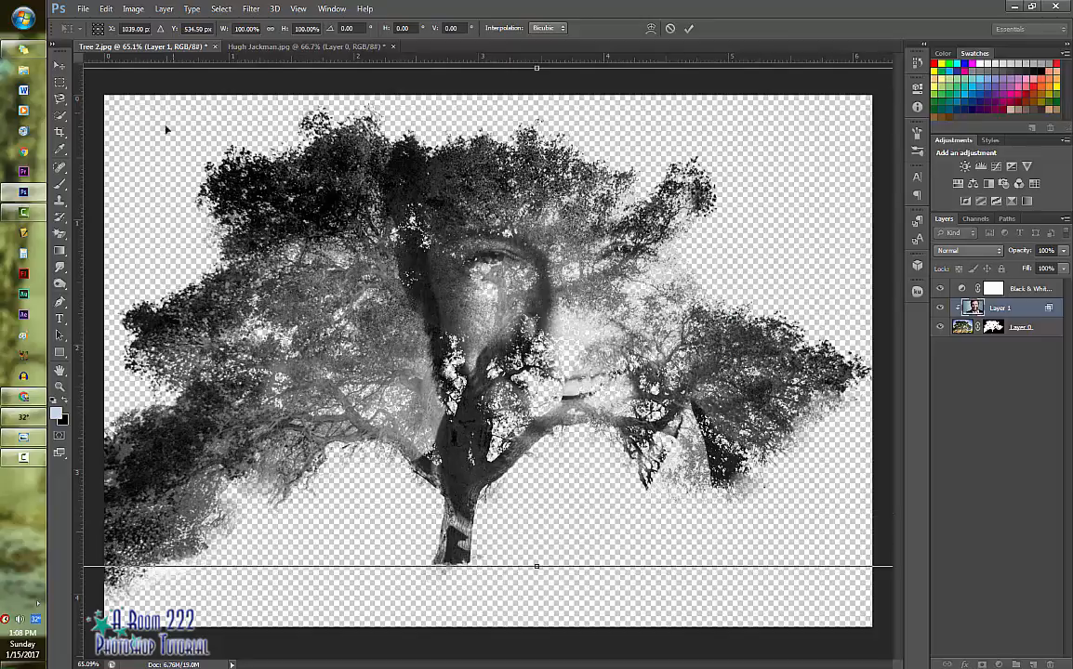
{"action": "left_click_drag", "start_coordinate": [761, 548], "coordinate": [524, 560]}
{"action": "left_click_drag", "start_coordinate": [798, 578], "coordinate": [583, 472]}
{"action": "left_click_drag", "start_coordinate": [481, 429], "coordinate": [826, 462]}
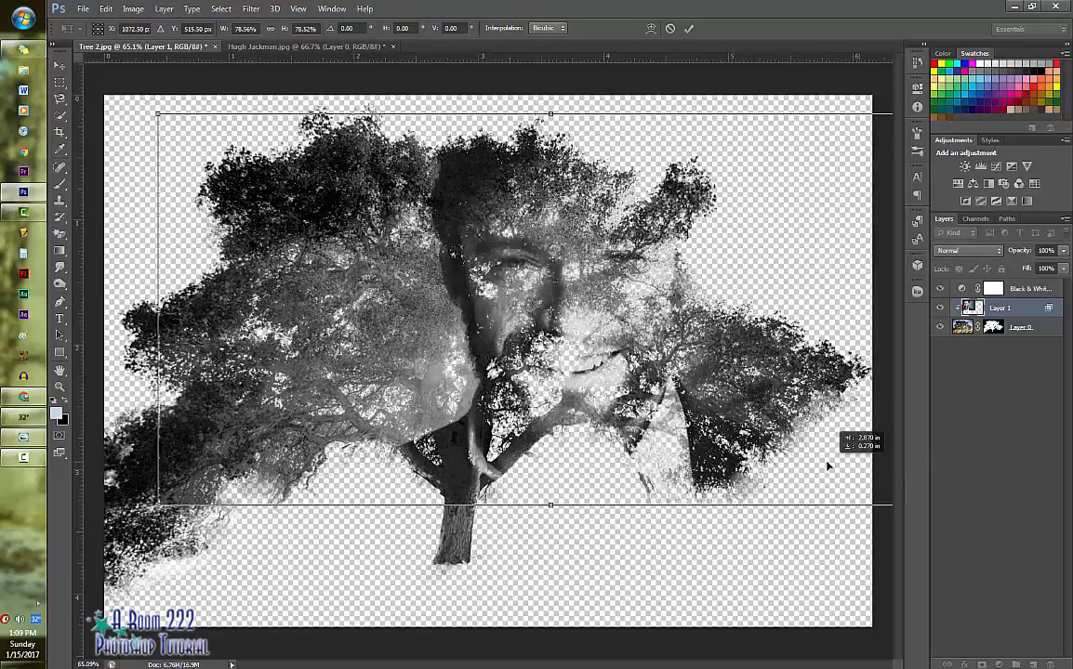
{"action": "left_click", "coordinate": [688, 28]}
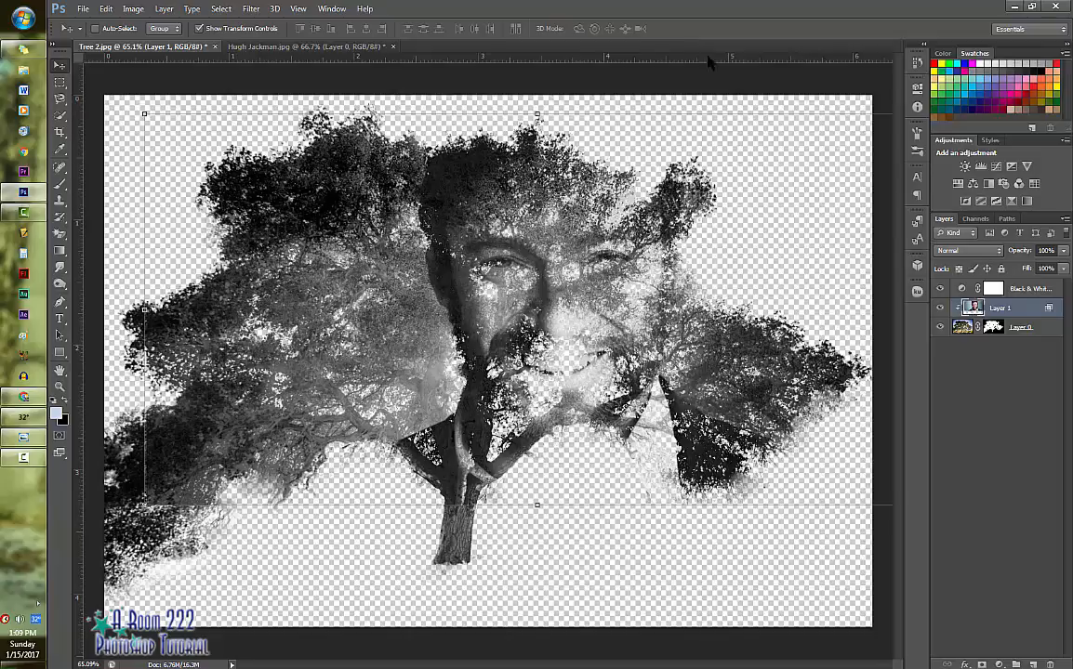
Add a new layer beneath the tree layer and fill it with white using the Paint Bucket.
{"action": "left_click", "coordinate": [1033, 664]}
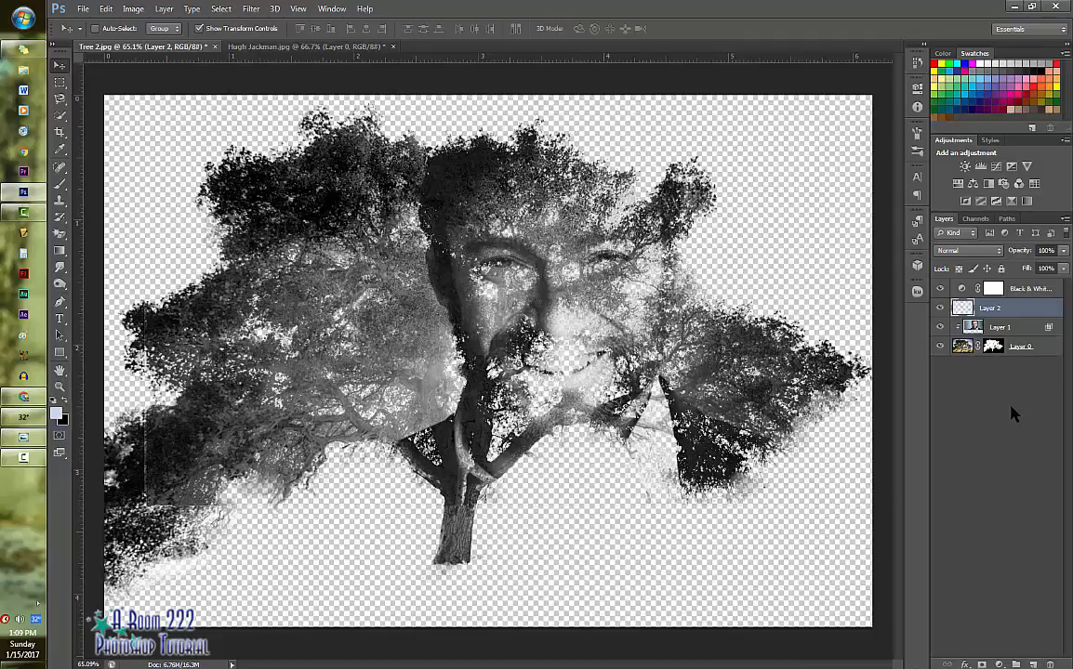
{"action": "left_click_drag", "start_coordinate": [993, 316], "coordinate": [1000, 396]}
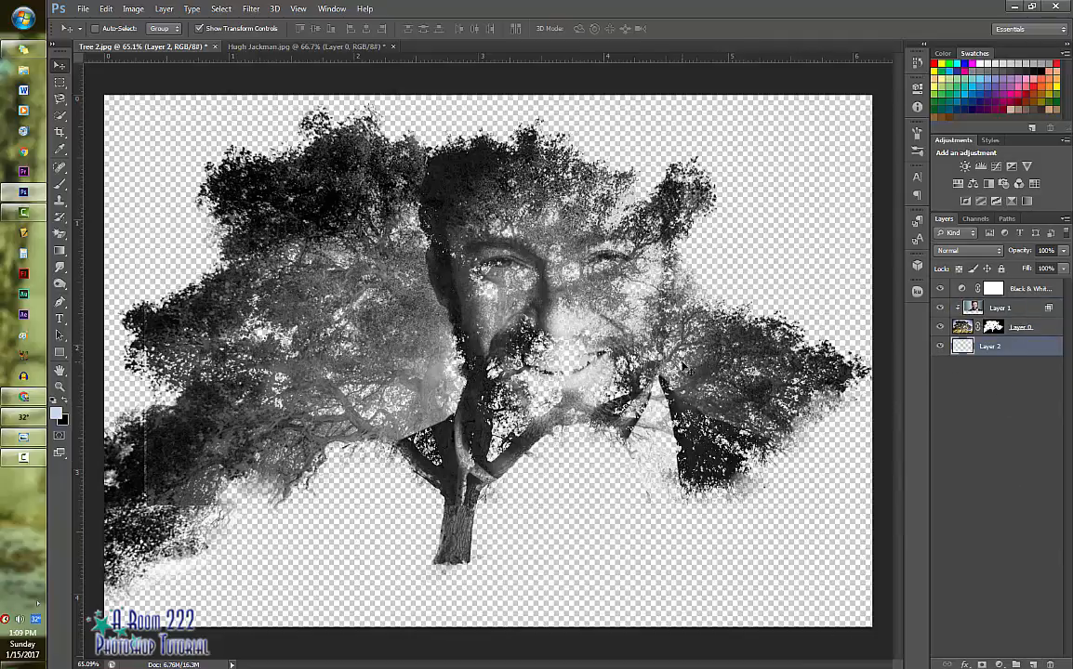
{"action": "left_click", "coordinate": [56, 414]}
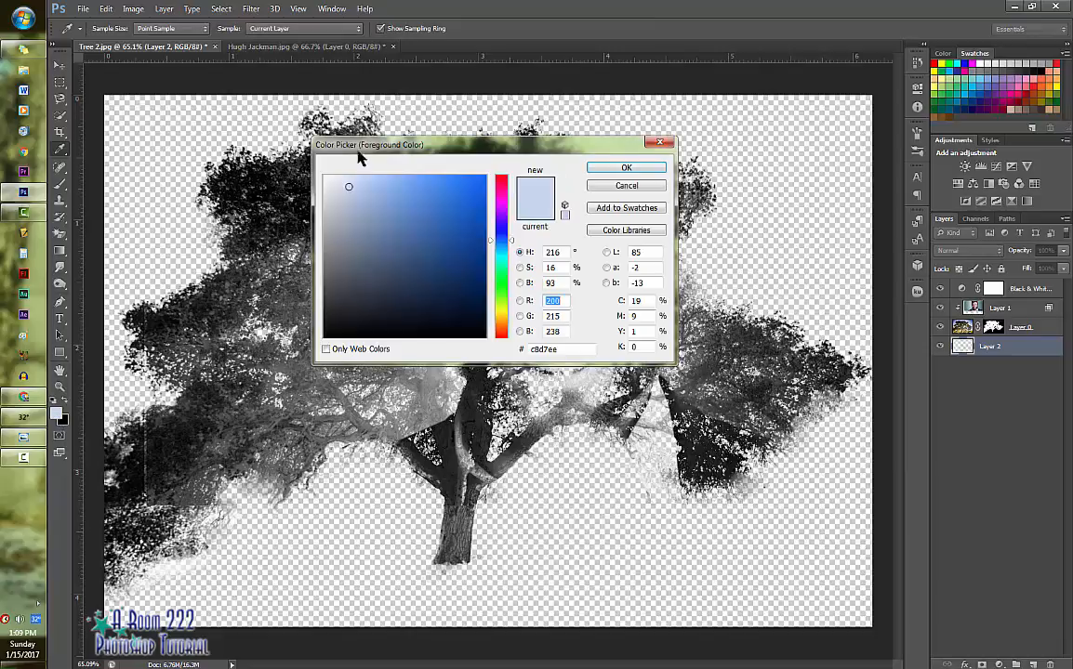
{"action": "left_click_drag", "start_coordinate": [348, 190], "coordinate": [316, 173]}
{"action": "left_click", "coordinate": [626, 167]}
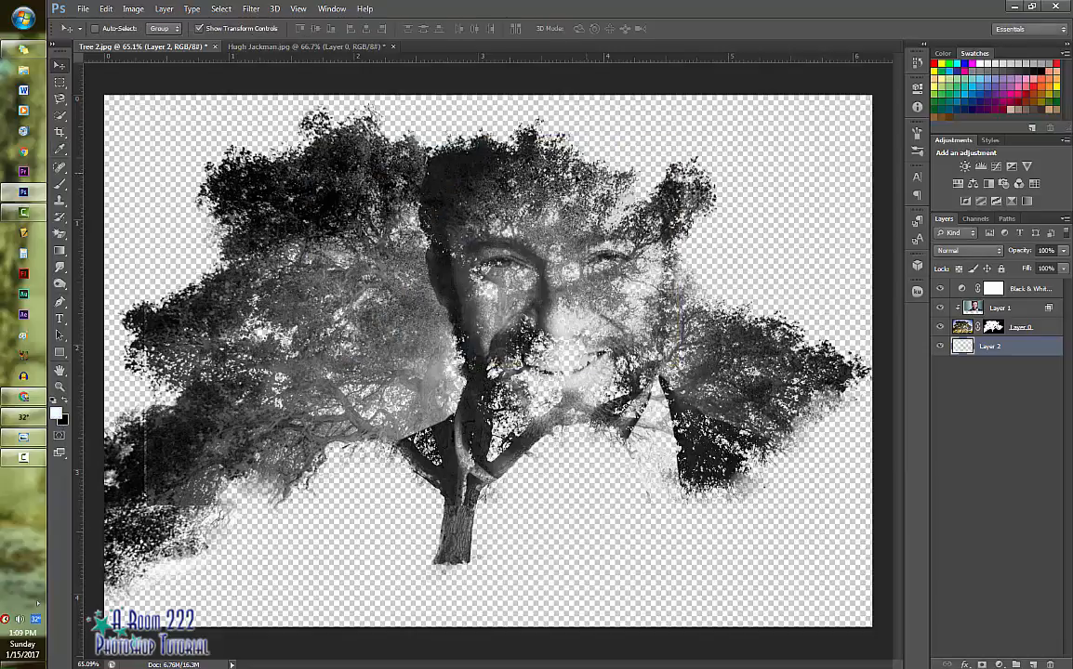
{"action": "mouse_move", "coordinate": [60, 250]}
{"action": "left_mouse_down"}
{"action": "mouse_move", "coordinate": [95, 233]}
{"action": "mouse_move", "coordinate": [110, 242]}
{"action": "left_mouse_up"}
{"action": "left_click", "coordinate": [140, 208]}
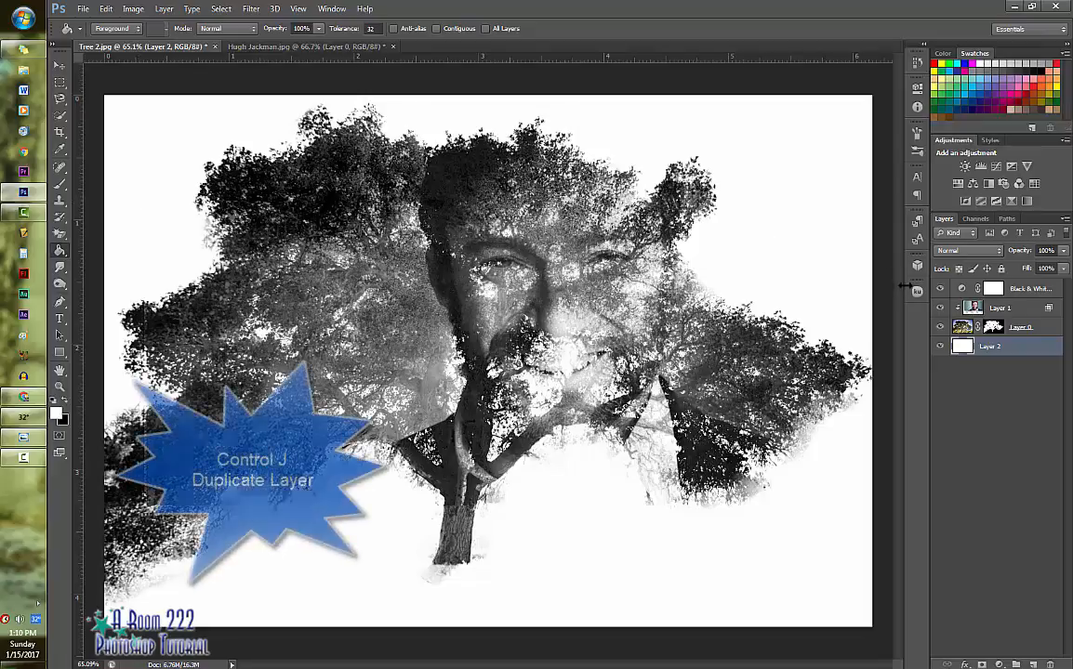
Duplicate Layer 1 and reset the copy's Underlying Layer Blend If range to 0 for the blacks and 255 for the whites.
{"action": "left_click", "coordinate": [1017, 310]}
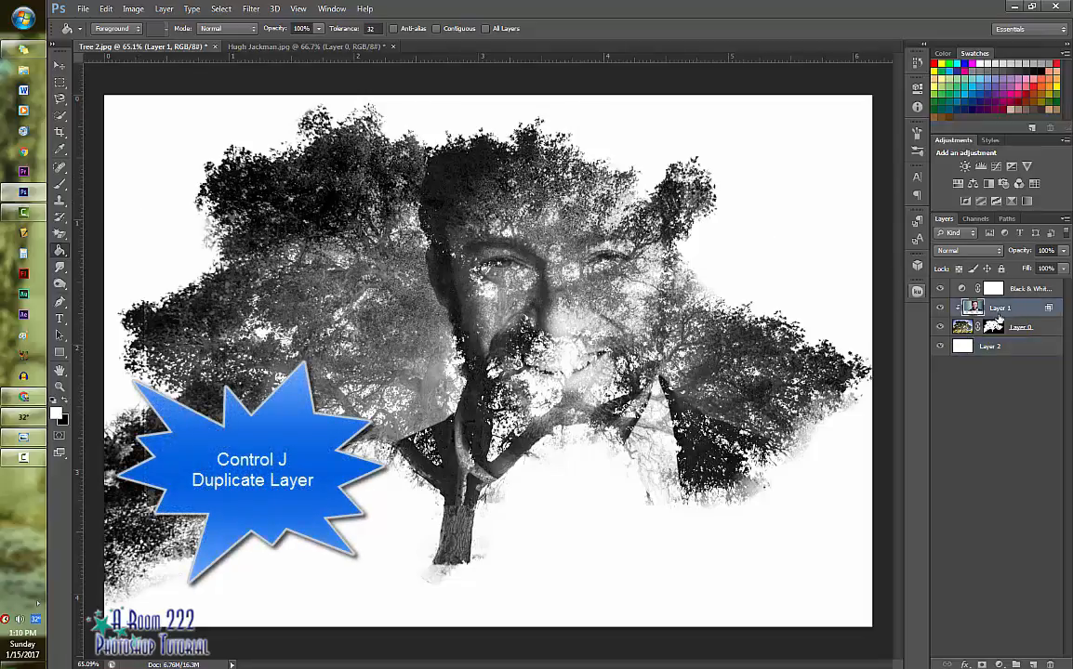
{"action": "key", "text": "ctrl+j"}
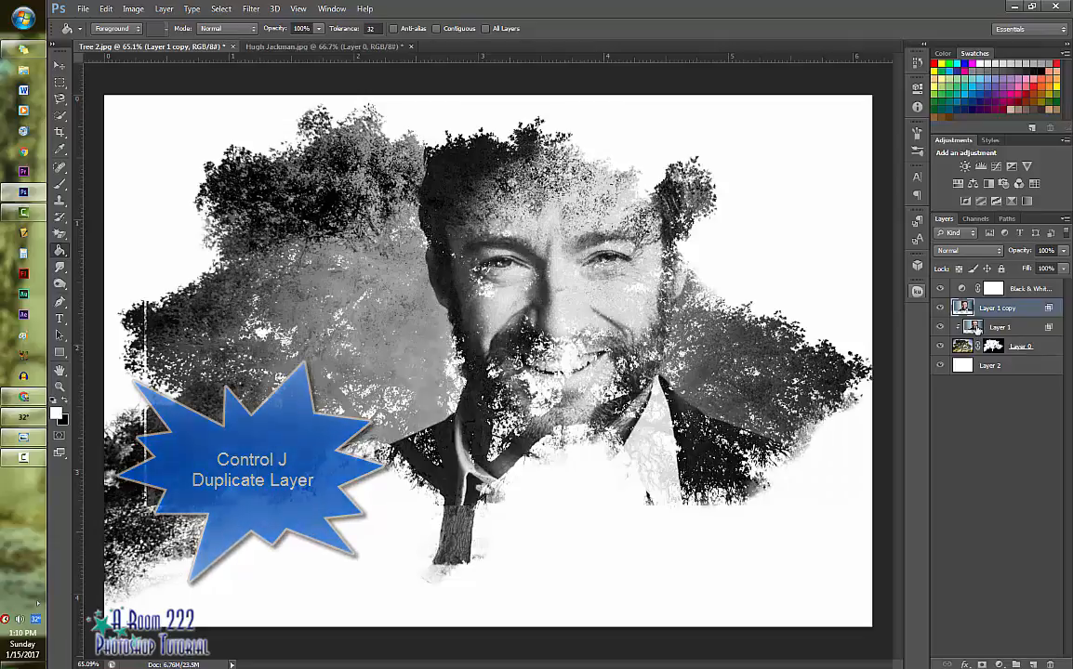
{"action": "double_click", "coordinate": [1045, 312]}
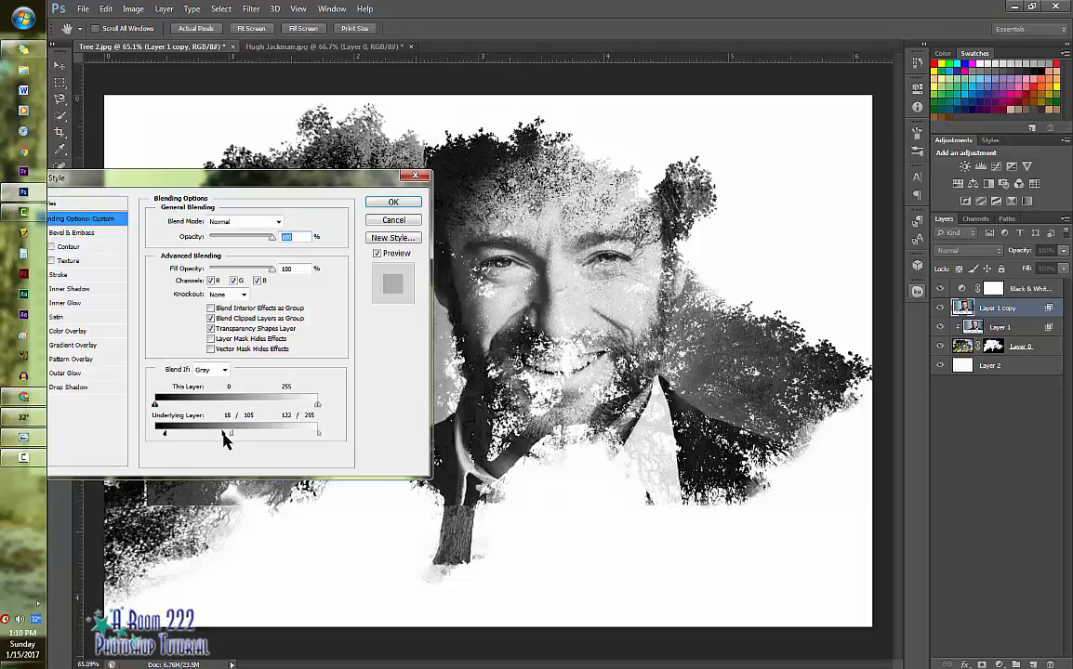
{"action": "left_click_drag", "start_coordinate": [223, 439], "coordinate": [154, 435]}
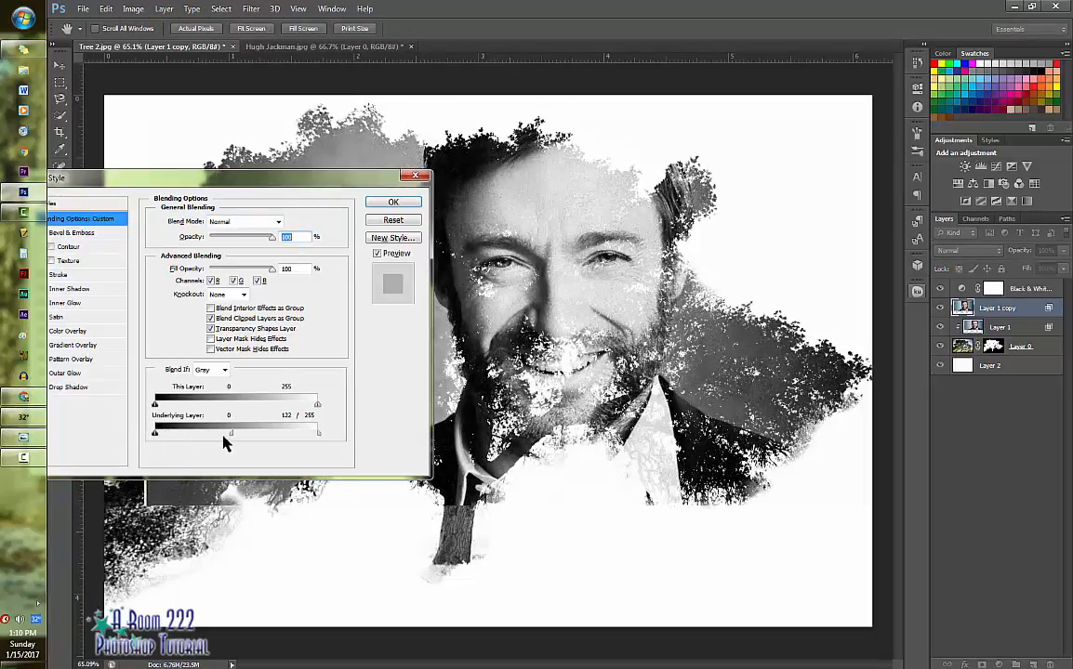
{"action": "left_click_drag", "start_coordinate": [229, 434], "coordinate": [318, 434]}
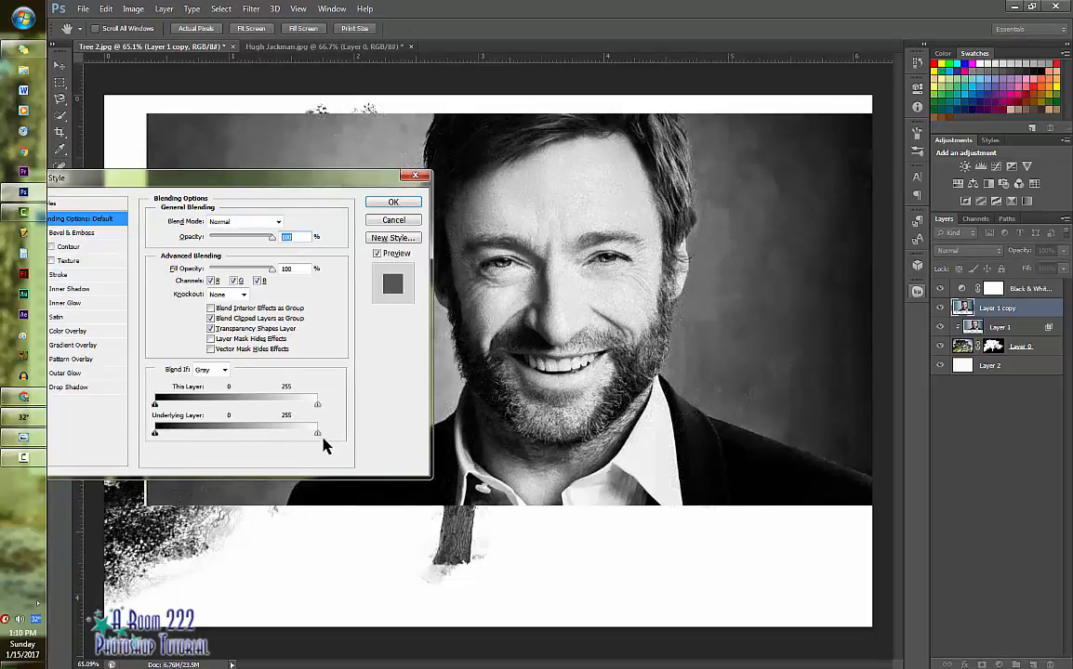
{"action": "left_click", "coordinate": [394, 202]}
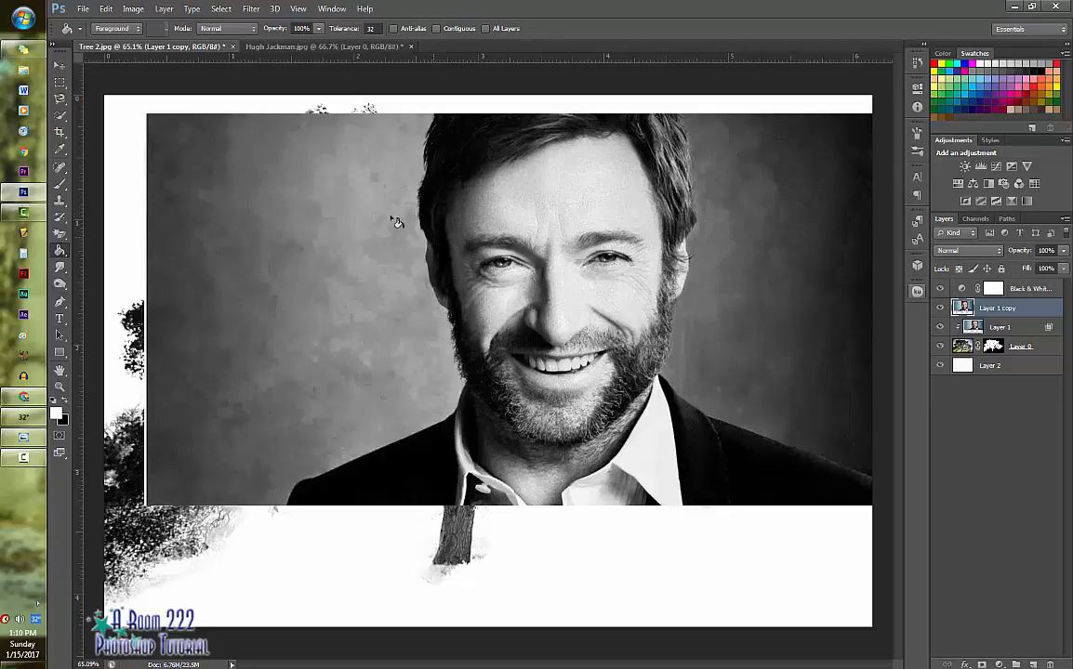
Select the man's head and neck on Layer 1 copy with the Quick Selection tool and turn the selection into a layer mask.
{"action": "left_click", "coordinate": [59, 115]}
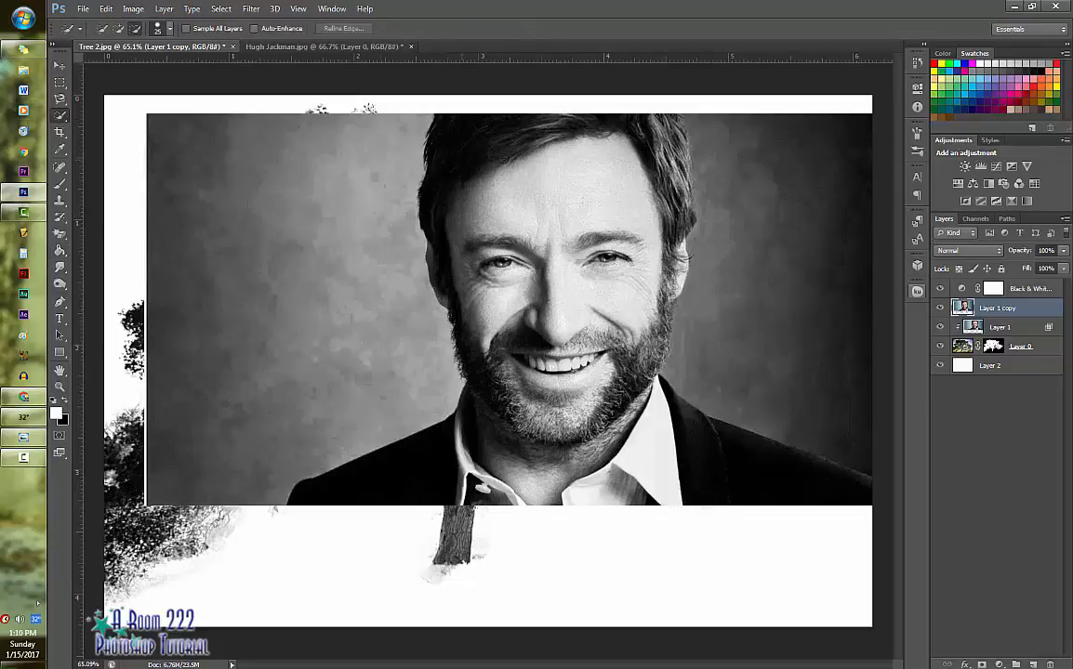
{"action": "left_click_drag", "start_coordinate": [461, 191], "coordinate": [561, 176]}
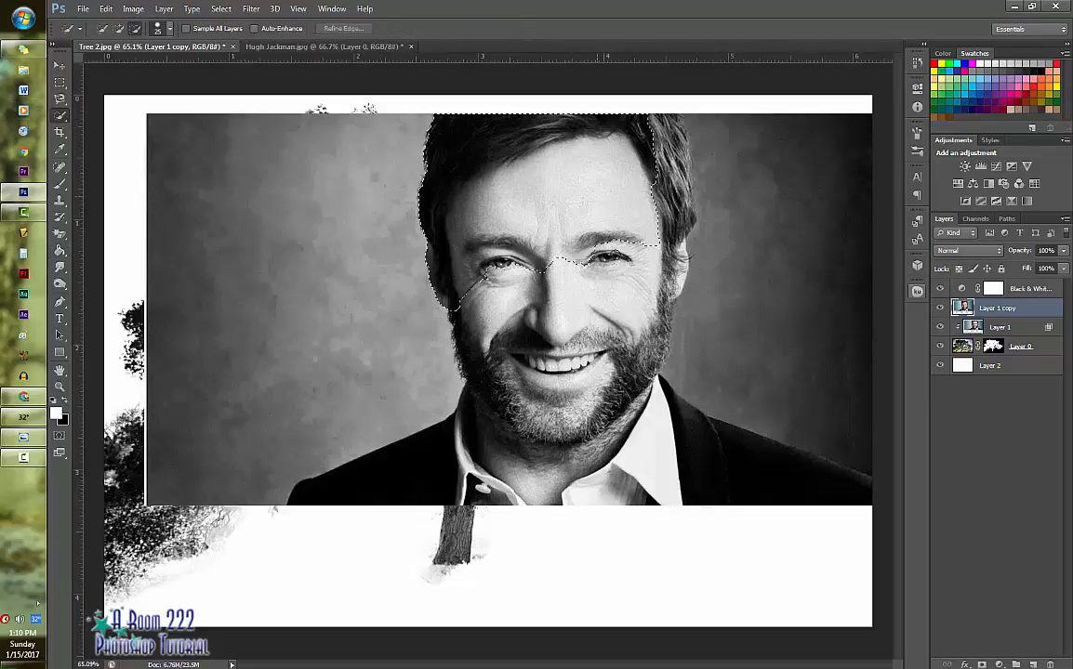
{"action": "mouse_move", "coordinate": [539, 232]}
{"action": "left_mouse_down"}
{"action": "mouse_move", "coordinate": [594, 326]}
{"action": "mouse_move", "coordinate": [507, 383]}
{"action": "left_mouse_up"}
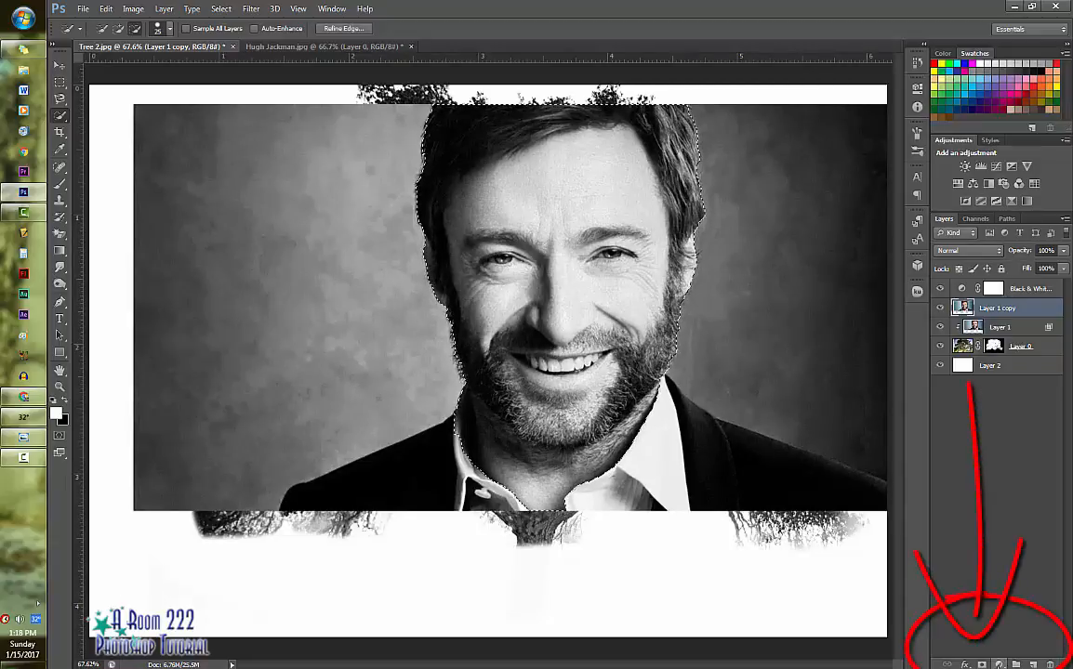
{"action": "left_click", "coordinate": [981, 666]}
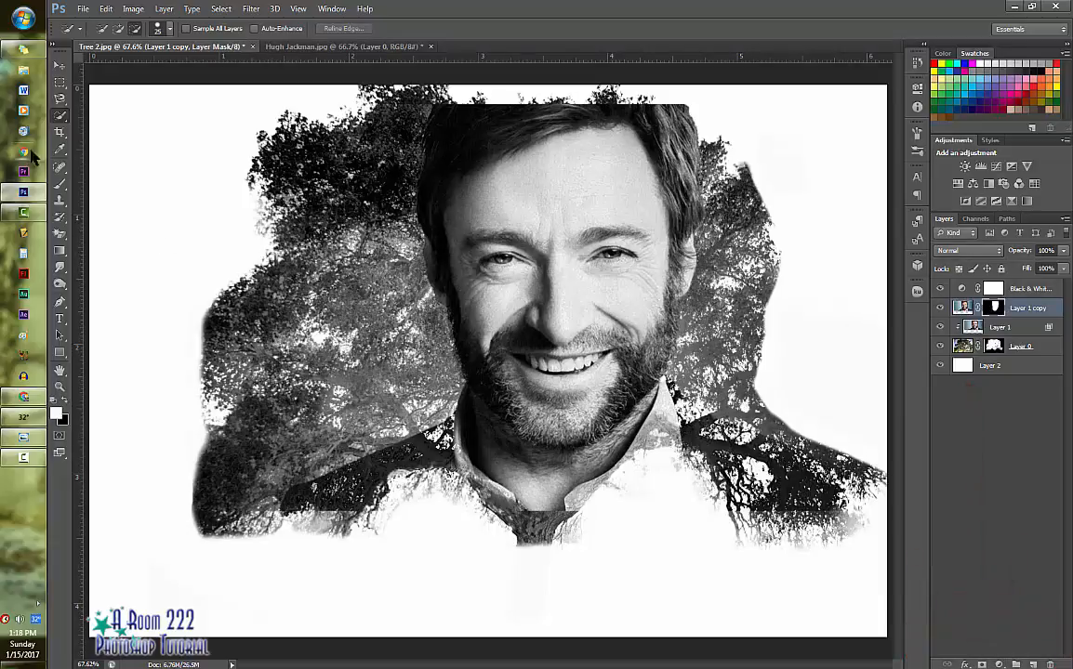
Fade the shaded side of the face and forehead on Layer 1 copy's mask with a black-to-transparent gradient.
{"action": "left_click", "coordinate": [60, 251]}
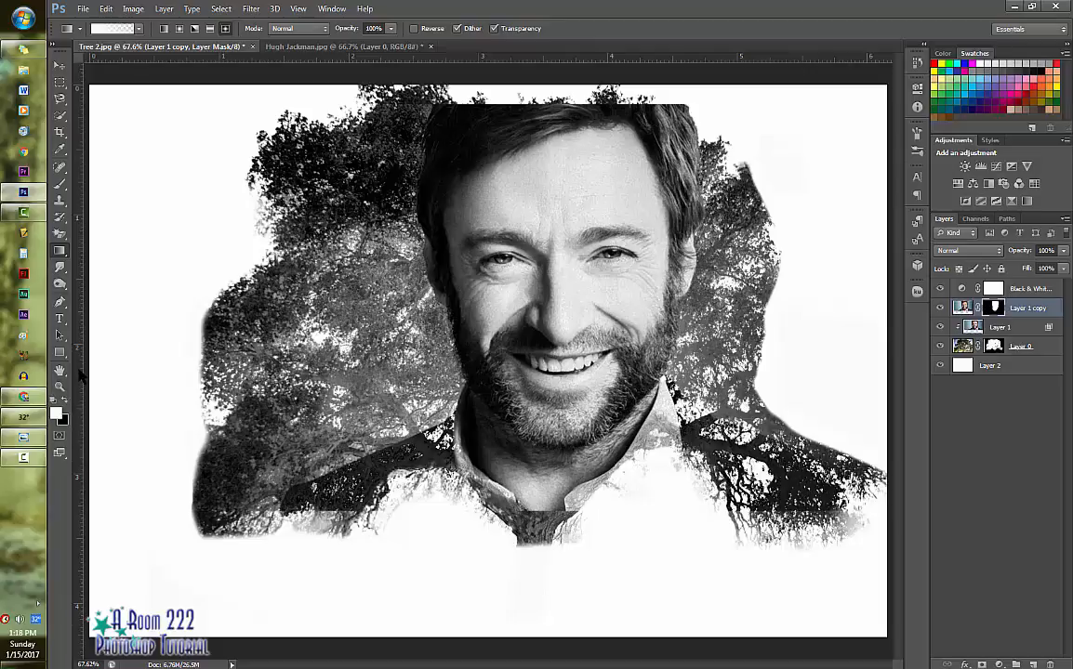
{"action": "key", "text": "x"}
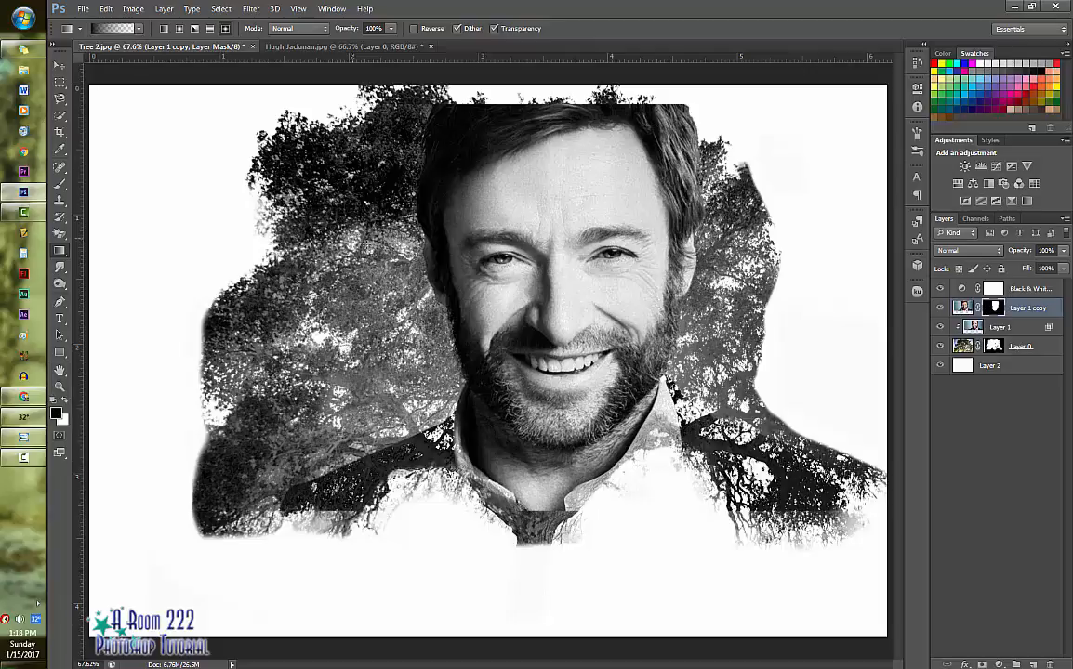
{"action": "left_click_drag", "start_coordinate": [428, 266], "coordinate": [647, 266]}
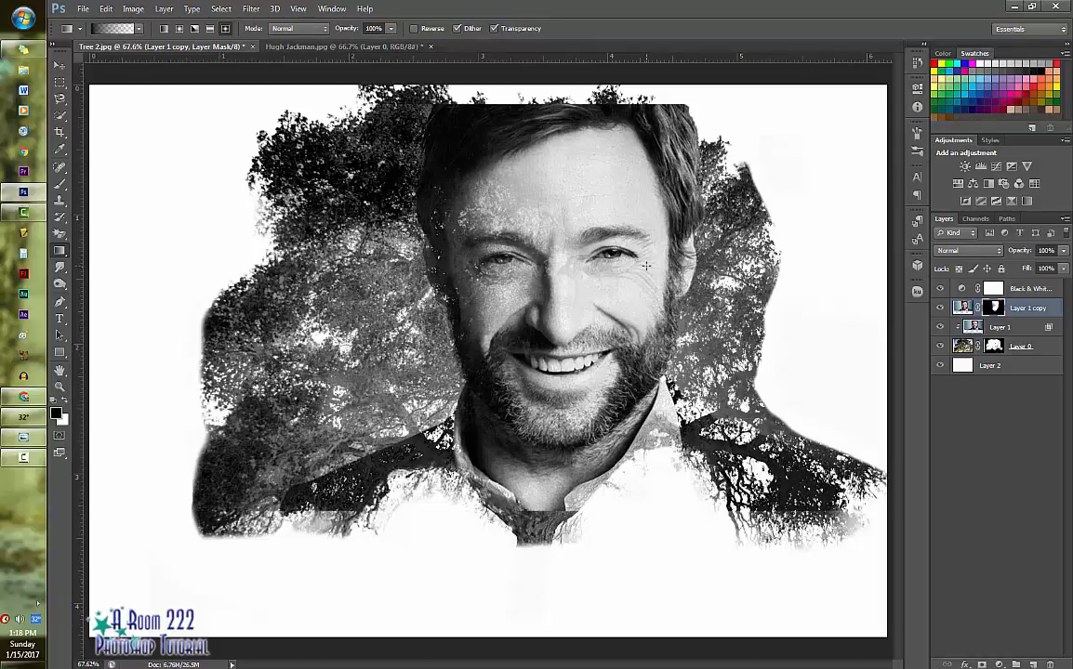
{"action": "left_click_drag", "start_coordinate": [428, 102], "coordinate": [564, 203]}
Edit the gradient so that its black colour stop sits at 33%.
{"action": "left_click", "coordinate": [138, 28]}
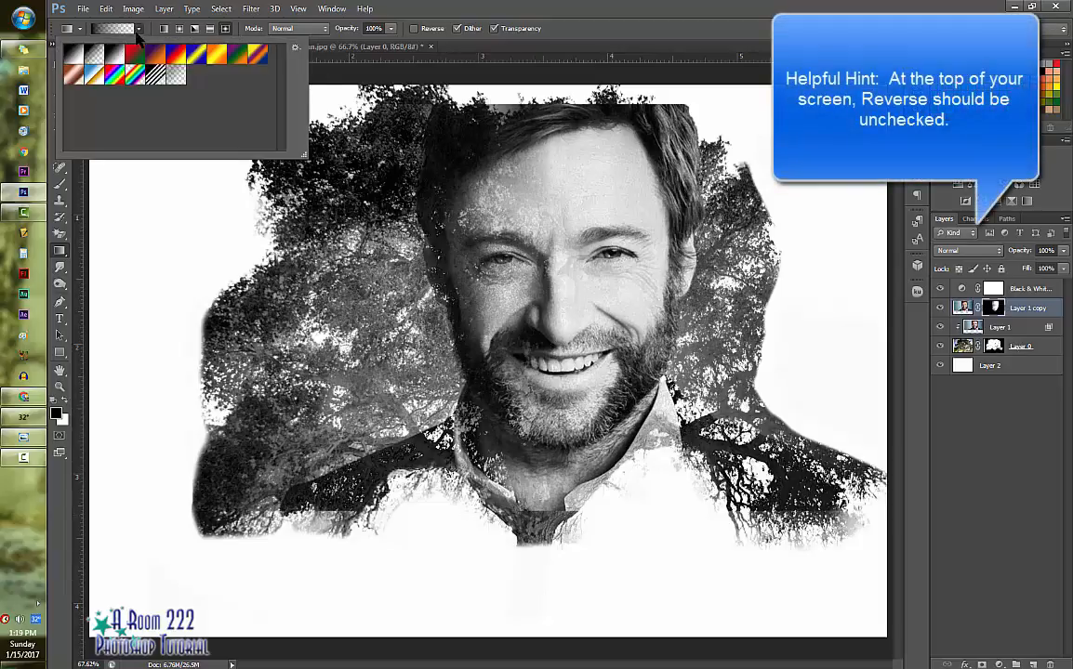
{"action": "left_click", "coordinate": [98, 29]}
{"action": "left_click", "coordinate": [318, 370]}
{"action": "left_click_drag", "start_coordinate": [318, 370], "coordinate": [402, 371]}
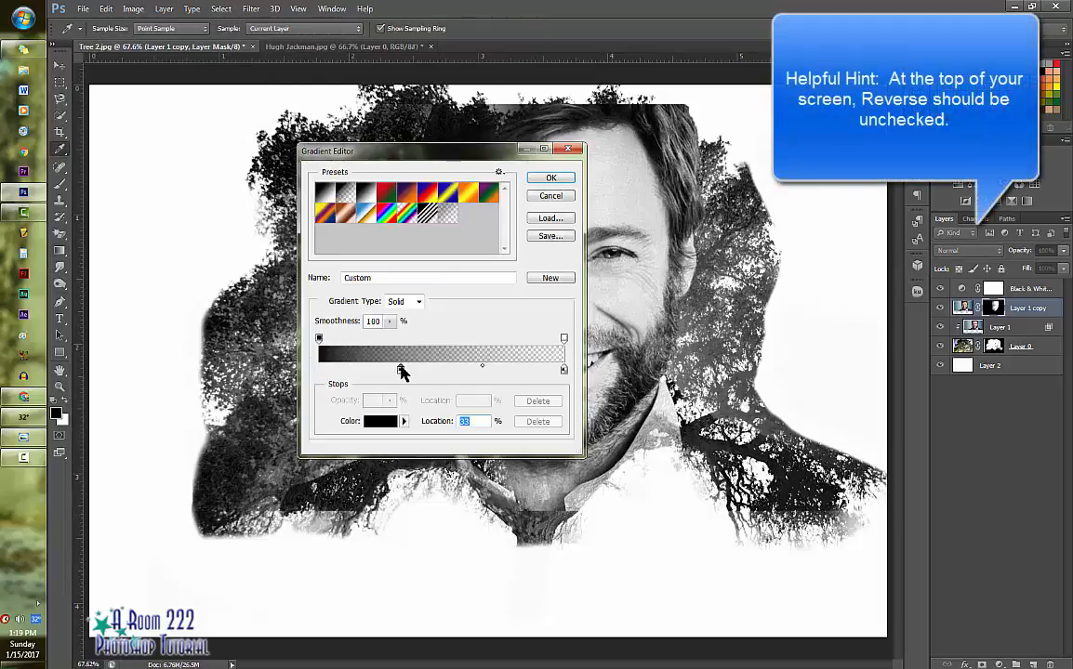
{"action": "left_click", "coordinate": [550, 177]}
Apply more black gradients to Layer 1 copy's mask over the jaw, the hairline and the top of the head.
{"action": "left_click_drag", "start_coordinate": [316, 503], "coordinate": [485, 329]}
{"action": "left_click_drag", "start_coordinate": [353, 112], "coordinate": [558, 166]}
{"action": "left_click_drag", "start_coordinate": [436, 88], "coordinate": [542, 142]}
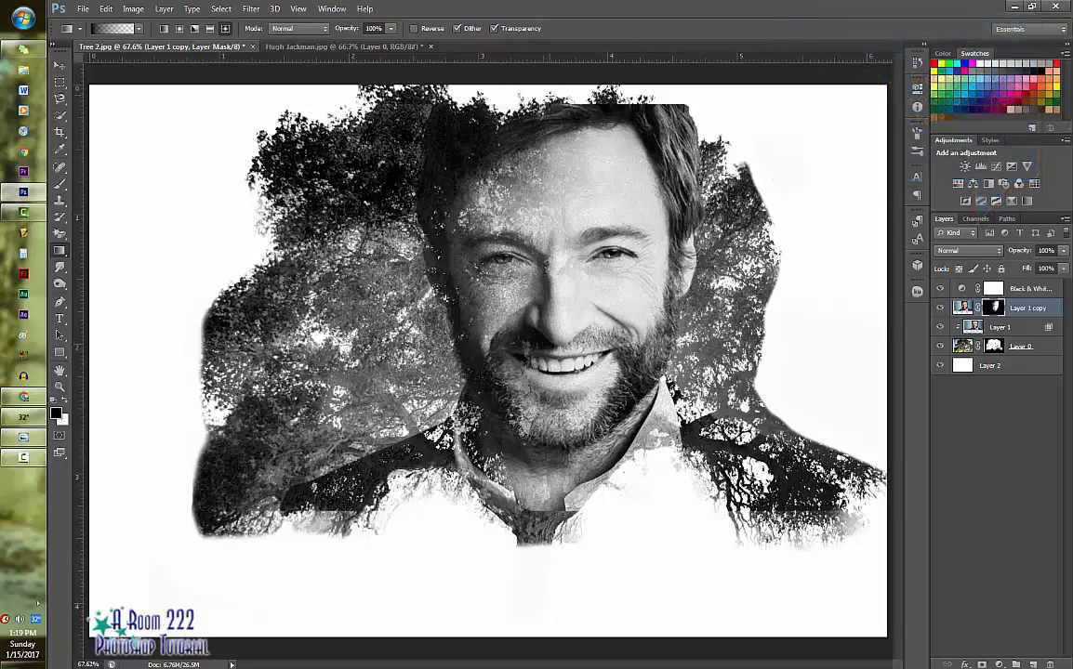
{"action": "left_click_drag", "start_coordinate": [500, 87], "coordinate": [637, 139]}
{"action": "mouse_move", "coordinate": [600, 99]}
{"action": "left_mouse_down"}
{"action": "mouse_move", "coordinate": [710, 159]}
{"action": "mouse_move", "coordinate": [736, 135]}
{"action": "left_mouse_up"}
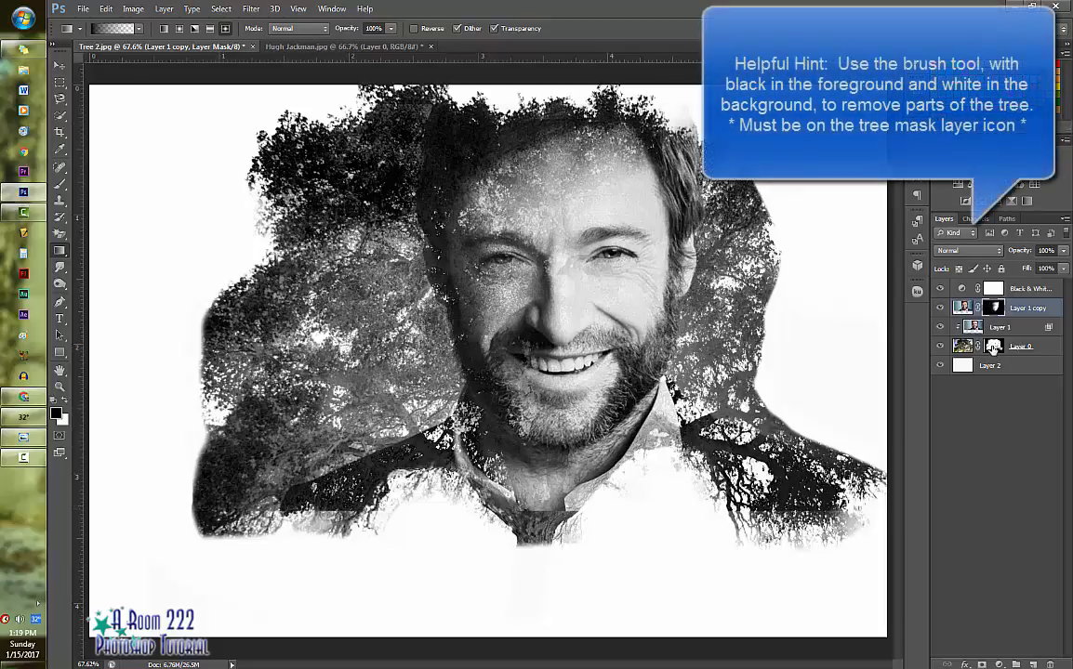
Paint black on Layer 0's mask to remove the tree below the shoulders and beside the face on the ear and open-collar side.
{"action": "left_click", "coordinate": [993, 347]}
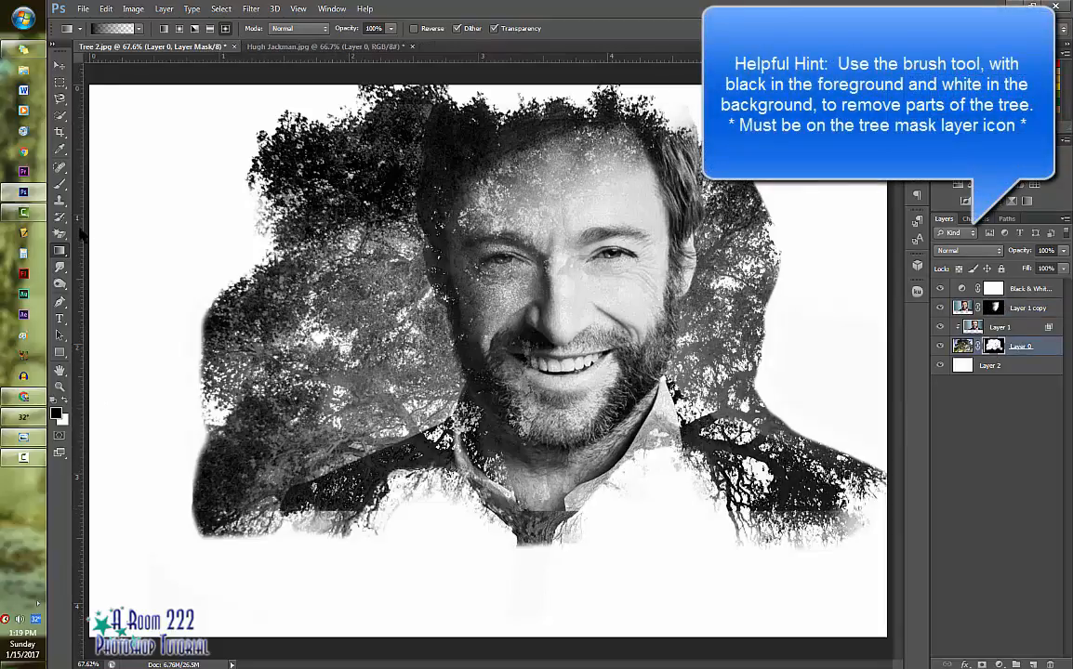
{"action": "left_click", "coordinate": [59, 184]}
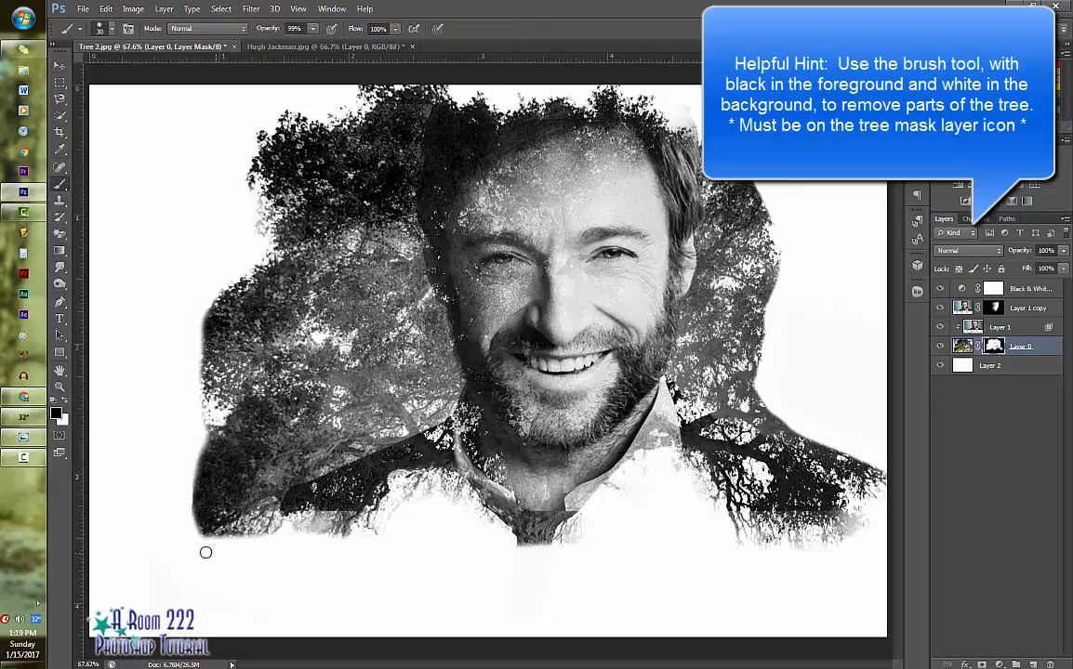
{"action": "mouse_move", "coordinate": [188, 539]}
{"action": "left_mouse_down"}
{"action": "mouse_move", "coordinate": [338, 520]}
{"action": "mouse_move", "coordinate": [410, 528]}
{"action": "mouse_move", "coordinate": [357, 524]}
{"action": "mouse_move", "coordinate": [407, 516]}
{"action": "mouse_move", "coordinate": [187, 526]}
{"action": "mouse_move", "coordinate": [186, 509]}
{"action": "mouse_move", "coordinate": [298, 526]}
{"action": "left_mouse_up"}
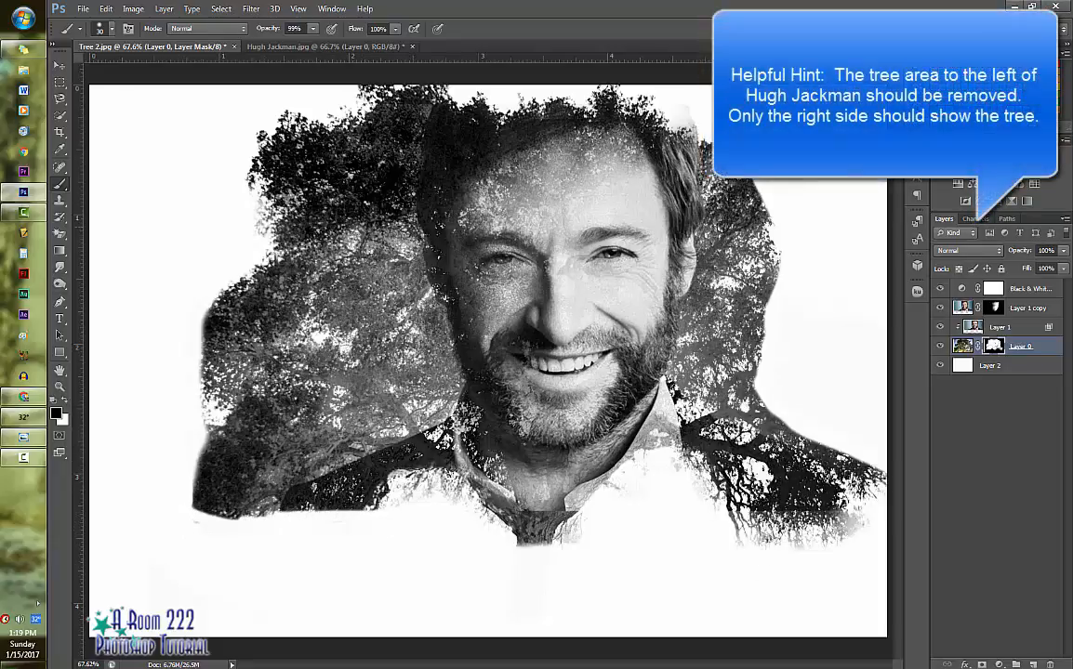
{"action": "mouse_move", "coordinate": [688, 166]}
{"action": "left_mouse_down"}
{"action": "mouse_move", "coordinate": [773, 259]}
{"action": "mouse_move", "coordinate": [883, 471]}
{"action": "mouse_move", "coordinate": [757, 531]}
{"action": "mouse_move", "coordinate": [702, 377]}
{"action": "mouse_move", "coordinate": [711, 449]}
{"action": "mouse_move", "coordinate": [744, 211]}
{"action": "mouse_move", "coordinate": [682, 101]}
{"action": "mouse_move", "coordinate": [732, 233]}
{"action": "mouse_move", "coordinate": [694, 366]}
{"action": "mouse_move", "coordinate": [758, 500]}
{"action": "mouse_move", "coordinate": [695, 354]}
{"action": "mouse_move", "coordinate": [718, 278]}
{"action": "mouse_move", "coordinate": [721, 183]}
{"action": "left_mouse_up"}
{"action": "key", "text": "ctrl+plus"}
{"action": "key", "text": "ctrl+plus"}
{"action": "left_click_drag", "start_coordinate": [519, 664], "coordinate": [602, 665]}
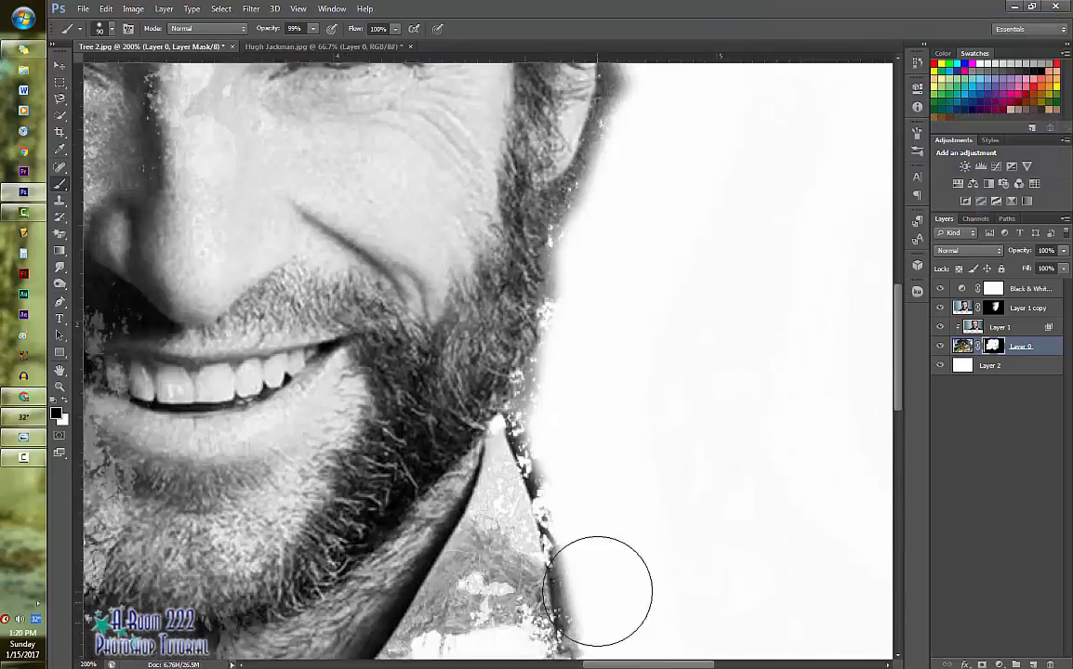
{"action": "scroll", "coordinate": [607, 495], "scroll_direction": "up", "scroll_amount": 5}
{"action": "scroll", "coordinate": [607, 494], "scroll_direction": "up", "scroll_amount": 2}
{"action": "key", "text": "Delete"}
{"action": "key", "text": "Delete"}
{"action": "key", "text": "ctrl+z"}
{"action": "left_click", "coordinate": [105, 9]}
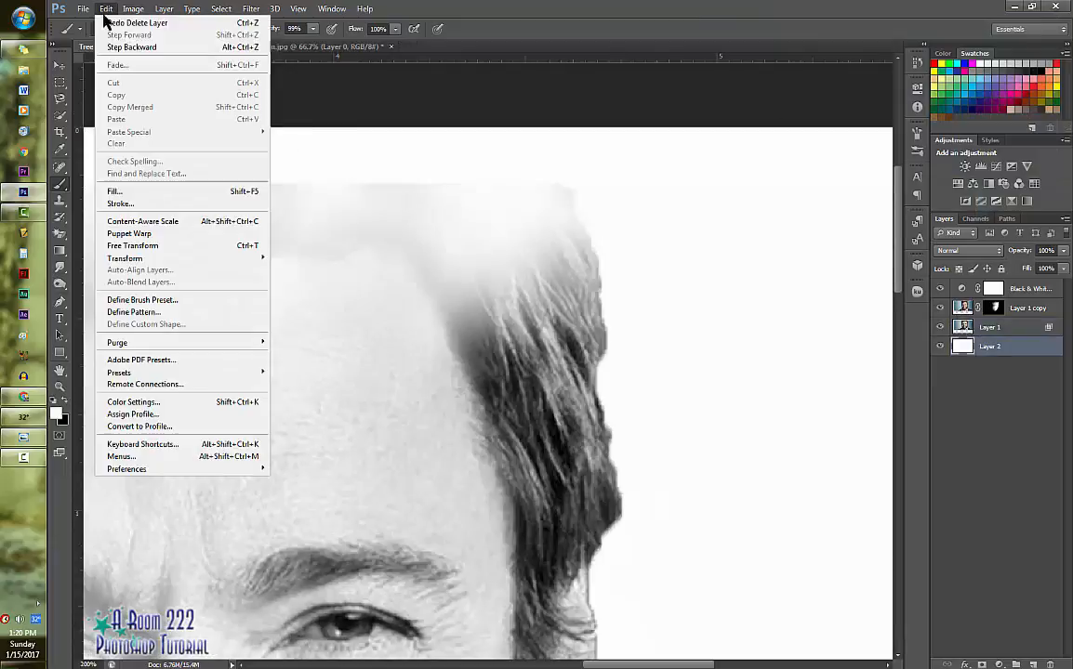
{"action": "left_click", "coordinate": [125, 48]}
Reduce the brush to 30 px and paint white on Layer 0 along the outer edge of the hair and ear.
{"action": "key", "text": "bracketleft"}
{"action": "key", "text": "bracketleft"}
{"action": "key", "text": "bracketleft"}
{"action": "key", "text": "bracketleft"}
{"action": "key", "text": "bracketleft"}
{"action": "key", "text": "bracketleft"}
{"action": "mouse_move", "coordinate": [649, 429]}
{"action": "left_mouse_down"}
{"action": "mouse_move", "coordinate": [623, 457]}
{"action": "mouse_move", "coordinate": [620, 325]}
{"action": "left_mouse_up"}
{"action": "left_click_drag", "start_coordinate": [898, 271], "coordinate": [897, 354]}
{"action": "mouse_move", "coordinate": [615, 193]}
{"action": "left_mouse_down"}
{"action": "mouse_move", "coordinate": [612, 311]}
{"action": "mouse_move", "coordinate": [531, 621]}
{"action": "left_mouse_up"}
{"action": "left_click_drag", "start_coordinate": [617, 292], "coordinate": [572, 60]}
{"action": "scroll", "coordinate": [639, 194], "scroll_direction": "up", "scroll_amount": 5}
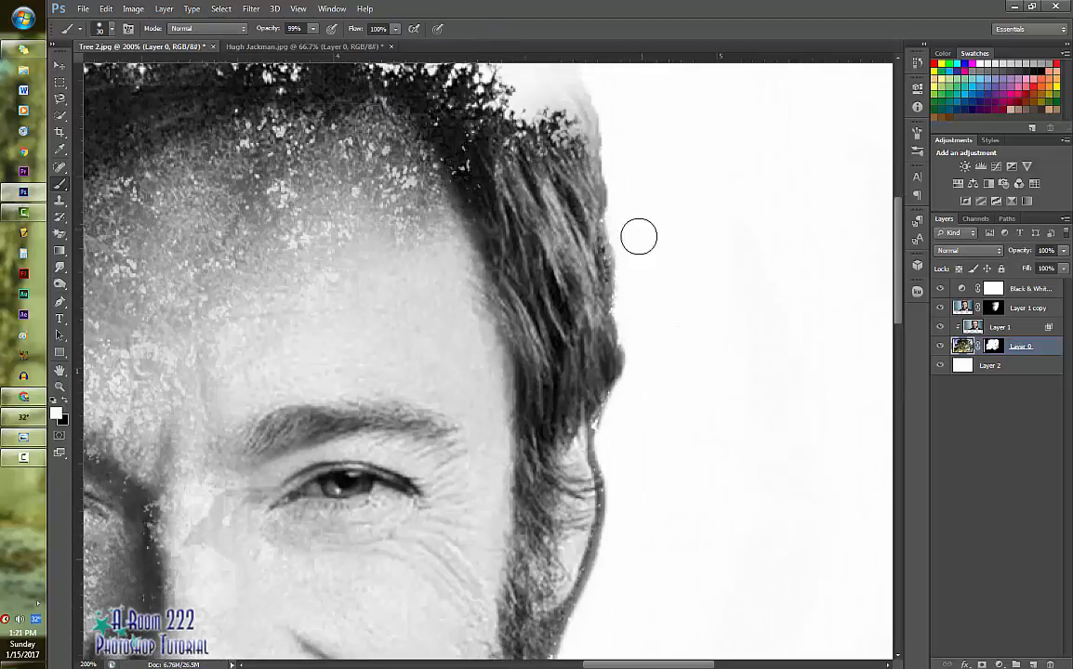
Paint white on Layer 0 along the beard edge and the outer edge of the jacket collar.
{"action": "left_click_drag", "start_coordinate": [899, 266], "coordinate": [899, 314]}
{"action": "mouse_move", "coordinate": [574, 426]}
{"action": "left_mouse_down"}
{"action": "mouse_move", "coordinate": [600, 367]}
{"action": "mouse_move", "coordinate": [607, 205]}
{"action": "mouse_move", "coordinate": [555, 536]}
{"action": "mouse_move", "coordinate": [526, 645]}
{"action": "left_mouse_up"}
{"action": "left_click_drag", "start_coordinate": [898, 321], "coordinate": [898, 417]}
{"action": "mouse_move", "coordinate": [541, 209]}
{"action": "left_mouse_down"}
{"action": "mouse_move", "coordinate": [569, 275]}
{"action": "mouse_move", "coordinate": [599, 432]}
{"action": "left_mouse_up"}
{"action": "scroll", "coordinate": [763, 554], "scroll_direction": "down", "scroll_amount": 1}
{"action": "scroll", "coordinate": [770, 542], "scroll_direction": "down", "scroll_amount": 1}
Paint white on Layer 0 over the trunk below the neck and along the foliage's lower edge.
{"action": "left_click_drag", "start_coordinate": [654, 665], "coordinate": [610, 664]}
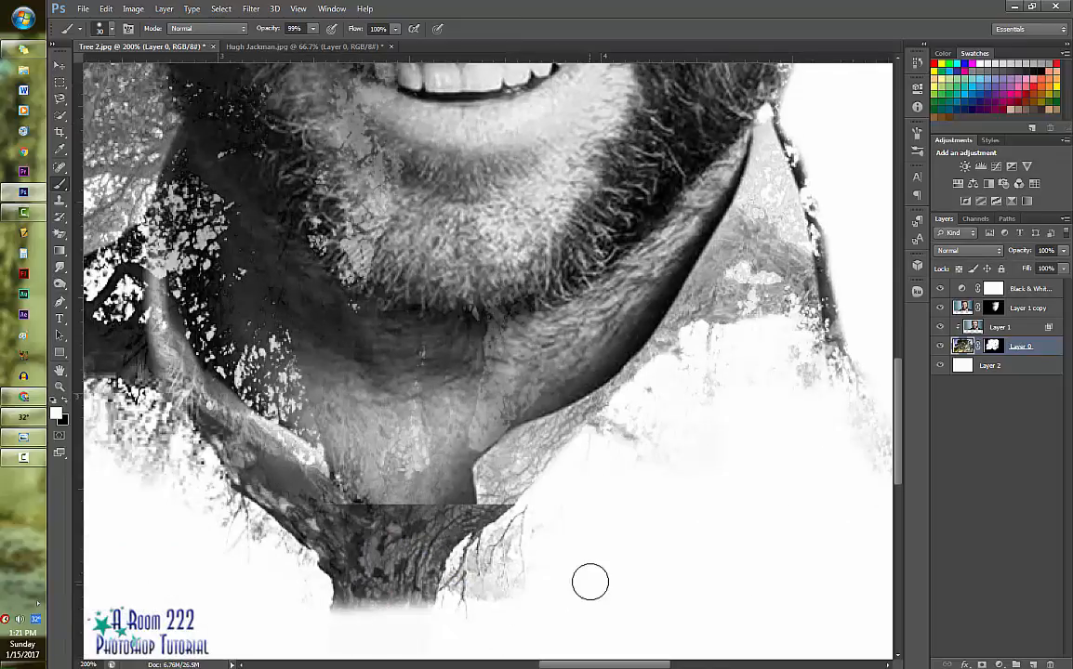
{"action": "mouse_move", "coordinate": [589, 581]}
{"action": "left_mouse_down"}
{"action": "mouse_move", "coordinate": [527, 586]}
{"action": "mouse_move", "coordinate": [330, 565]}
{"action": "mouse_move", "coordinate": [412, 519]}
{"action": "mouse_move", "coordinate": [267, 526]}
{"action": "left_mouse_up"}
{"action": "scroll", "coordinate": [647, 567], "scroll_direction": "right", "scroll_amount": 5}
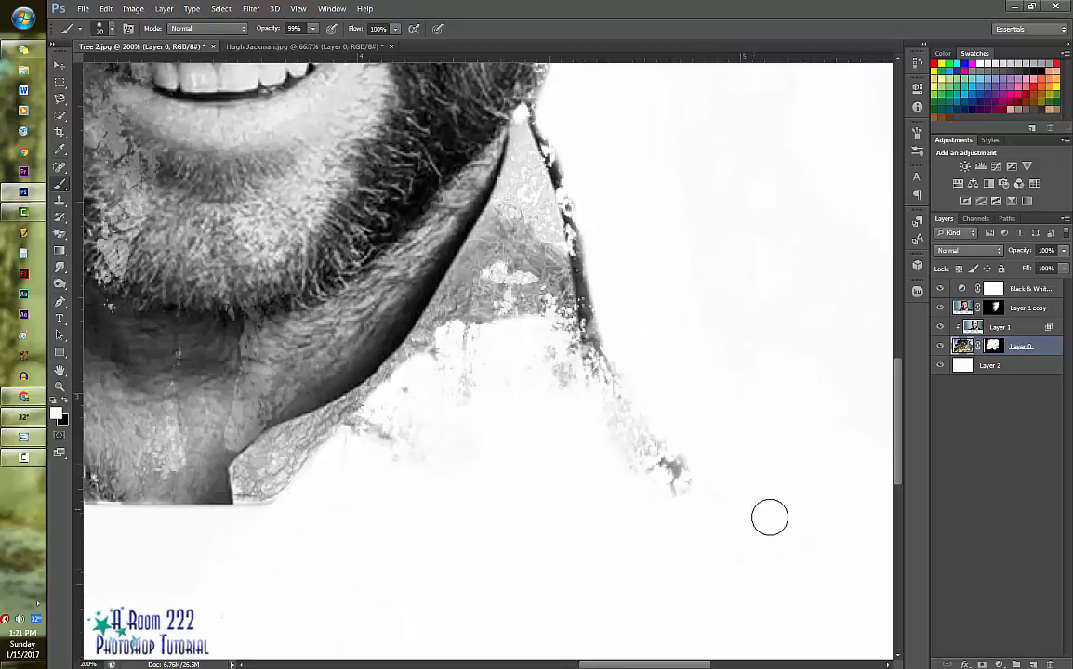
{"action": "left_click_drag", "start_coordinate": [666, 665], "coordinate": [489, 665]}
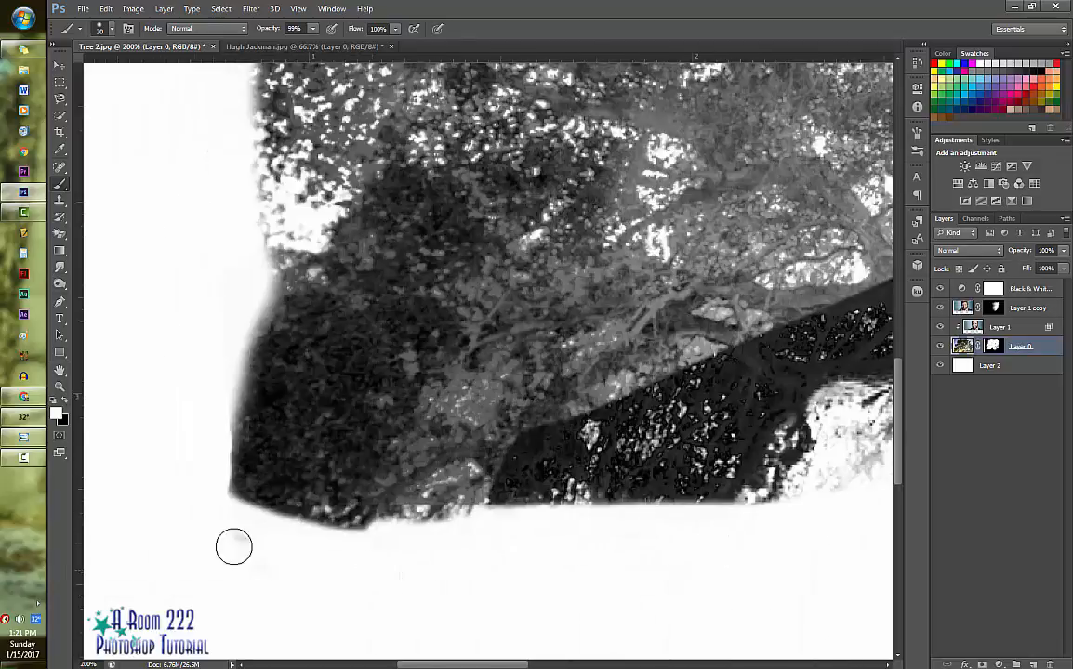
{"action": "left_click_drag", "start_coordinate": [476, 528], "coordinate": [320, 521]}
{"action": "key", "text": "ctrl+0"}
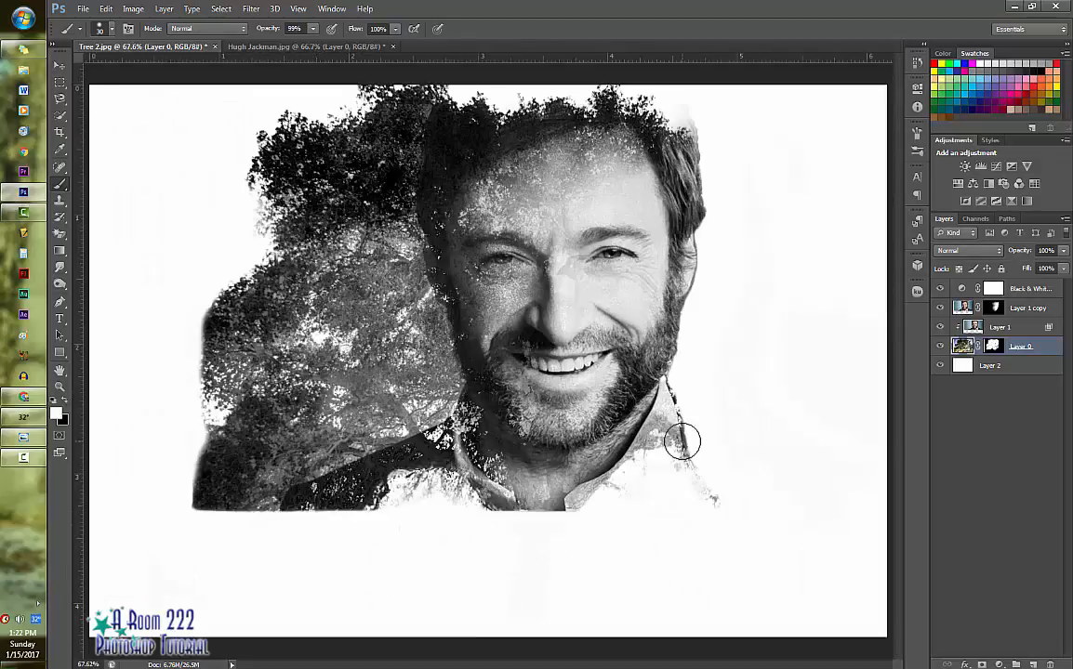
Blend more tree texture into the neck, cheek and forehead with black gradients on Layer 1 copy's mask.
{"action": "left_click", "coordinate": [995, 307]}
{"action": "key", "text": "x"}
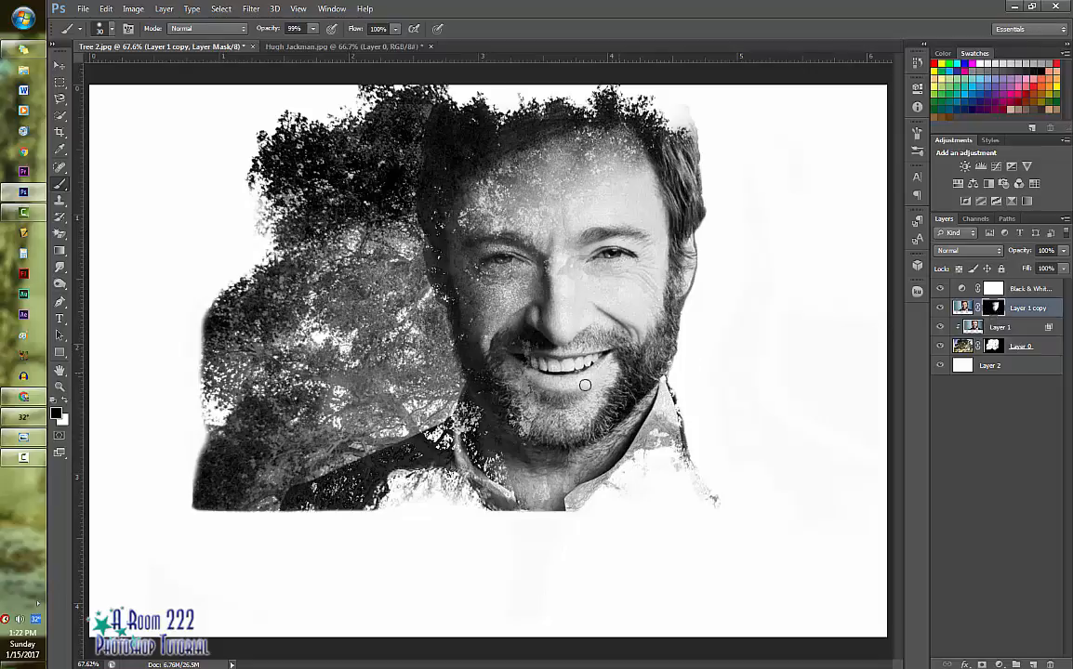
{"action": "left_click", "coordinate": [59, 252]}
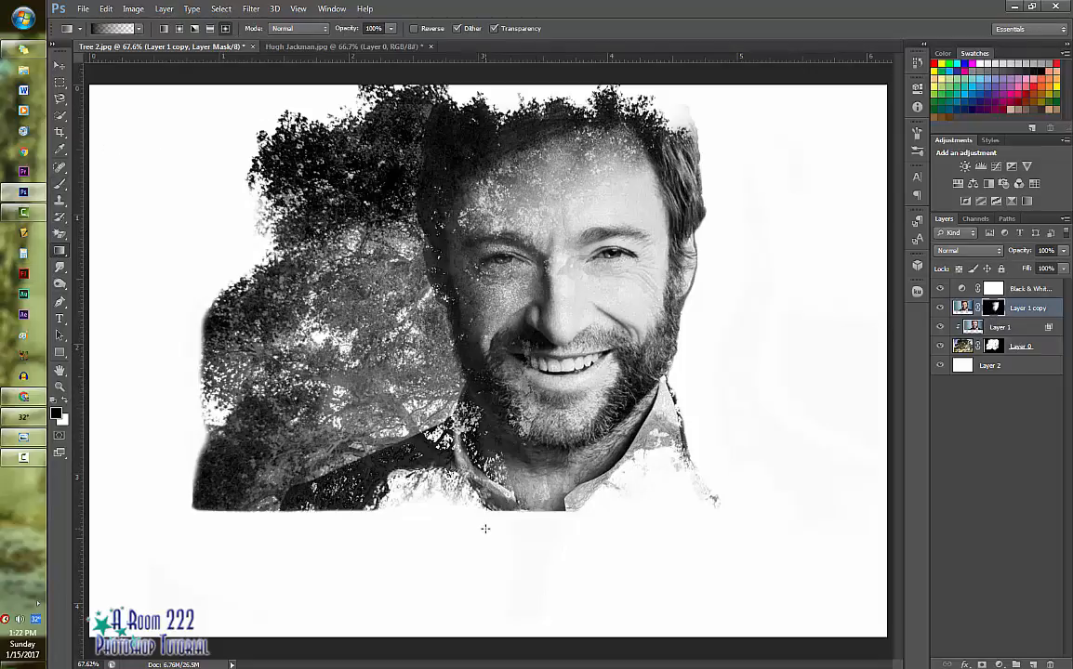
{"action": "left_click_drag", "start_coordinate": [485, 529], "coordinate": [517, 444]}
{"action": "left_click_drag", "start_coordinate": [400, 321], "coordinate": [479, 311]}
{"action": "left_click_drag", "start_coordinate": [483, 121], "coordinate": [548, 199]}
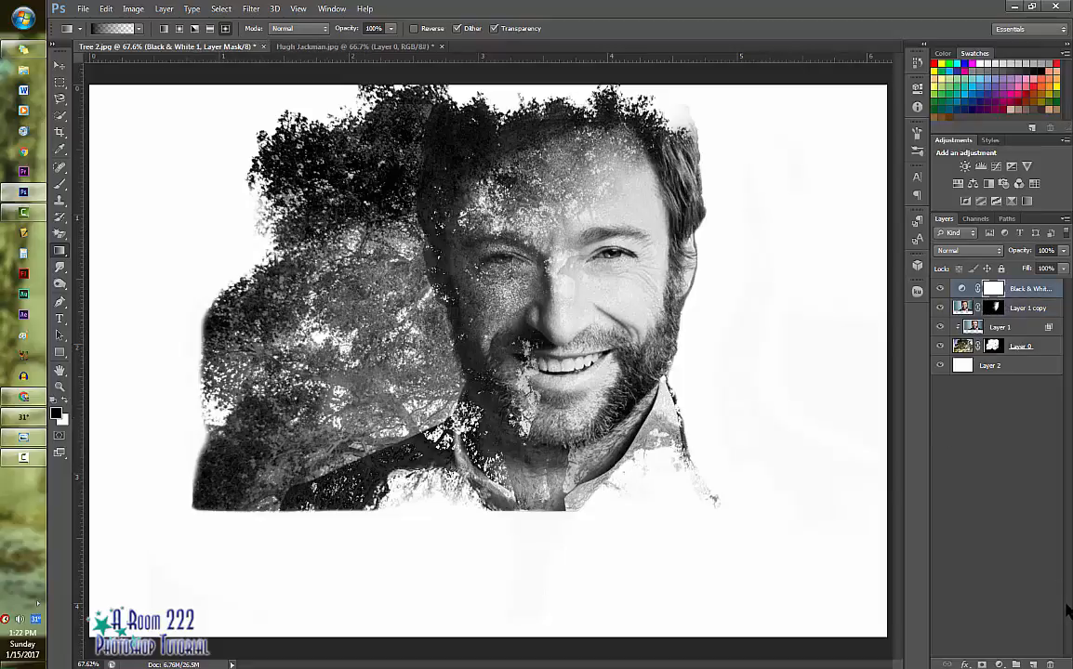
Add a Photo Filter adjustment layer above the Black & White layer and choose Cooling Filter (82).
{"action": "left_click", "coordinate": [998, 664]}
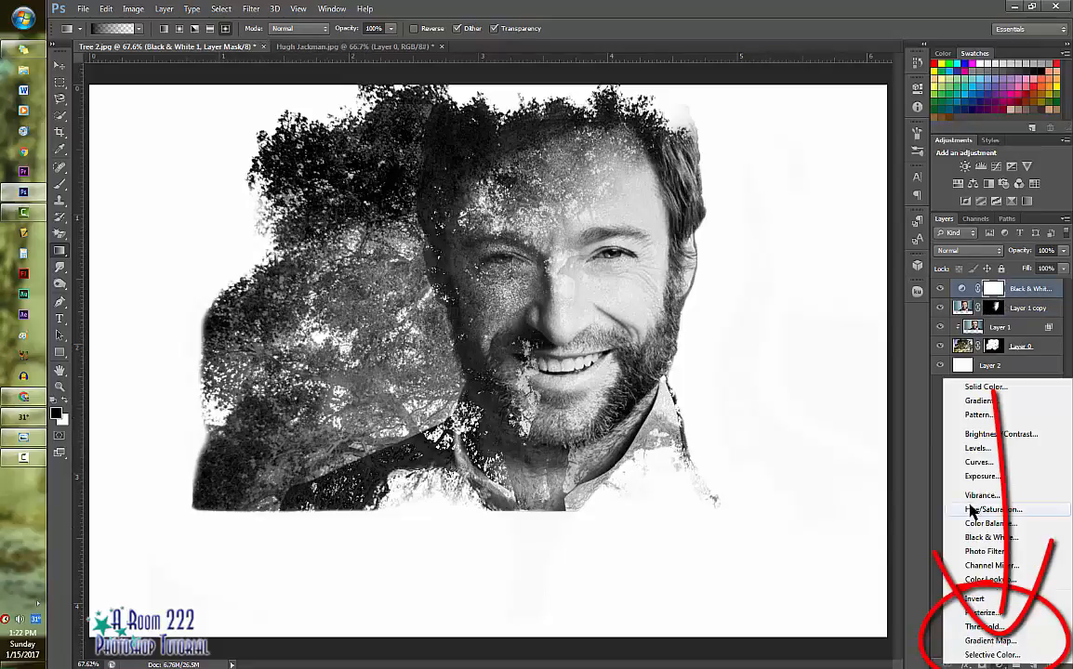
{"action": "left_click", "coordinate": [986, 552]}
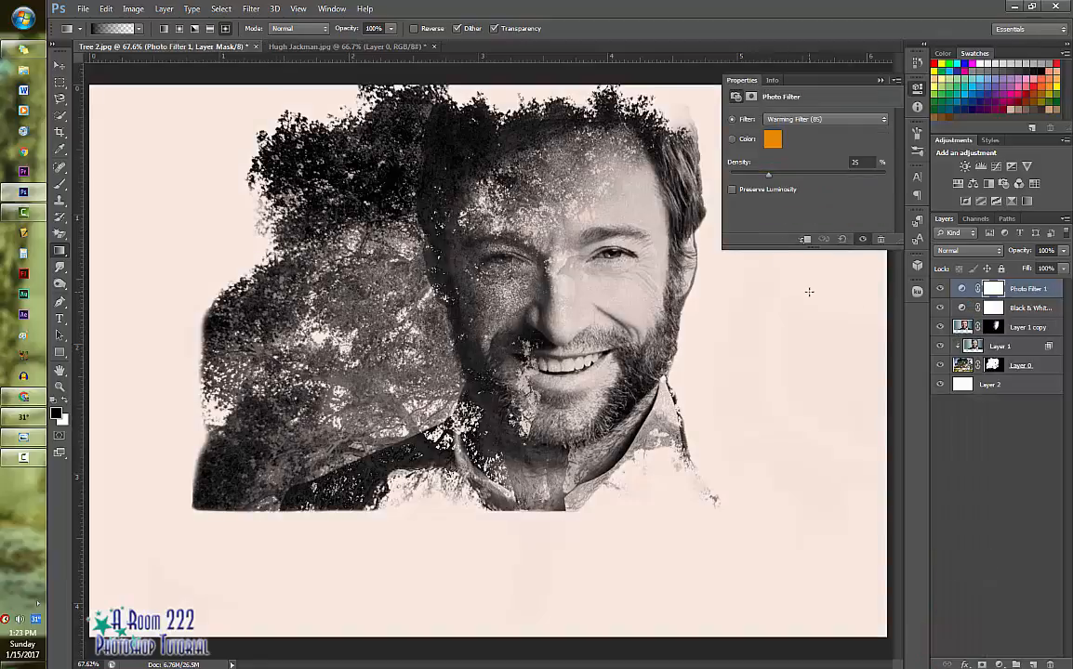
{"action": "left_click", "coordinate": [795, 128]}
{"action": "left_click", "coordinate": [793, 147]}
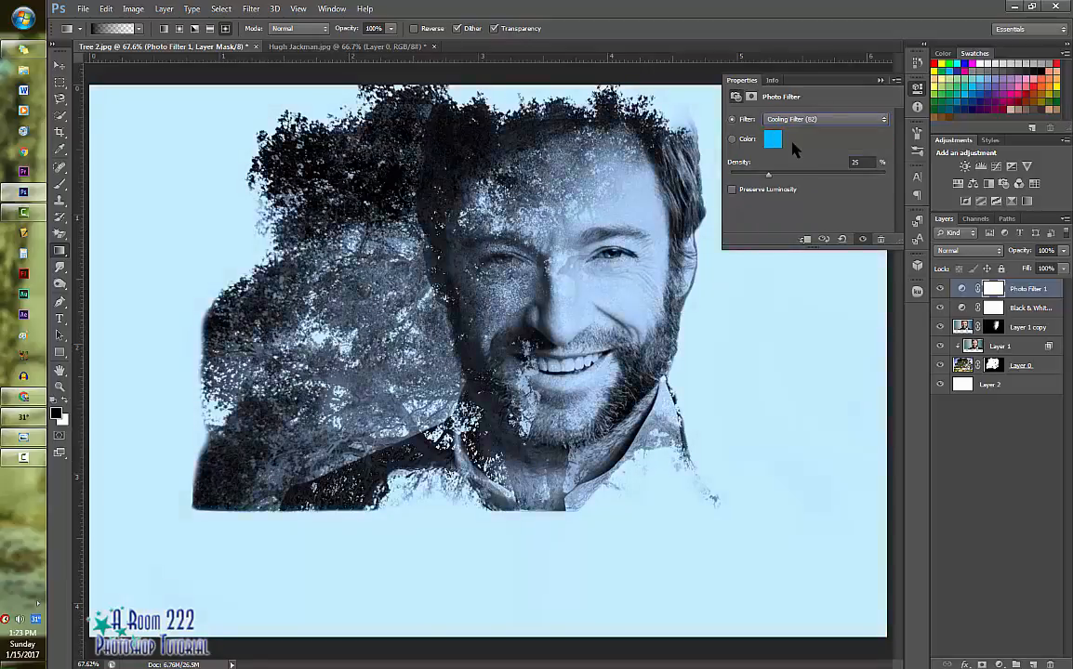
Try out the Photo Filter presets, including Underwater, and switch the filter to Yellow.
{"action": "key", "text": "Down"}
{"action": "key", "text": "Down"}
{"action": "key", "text": "Down"}
{"action": "key", "text": "Down"}
{"action": "key", "text": "Down"}
{"action": "key", "text": "Down"}
{"action": "key", "text": "Down"}
{"action": "key", "text": "Down"}
{"action": "key", "text": "Down"}
{"action": "key", "text": "Down"}
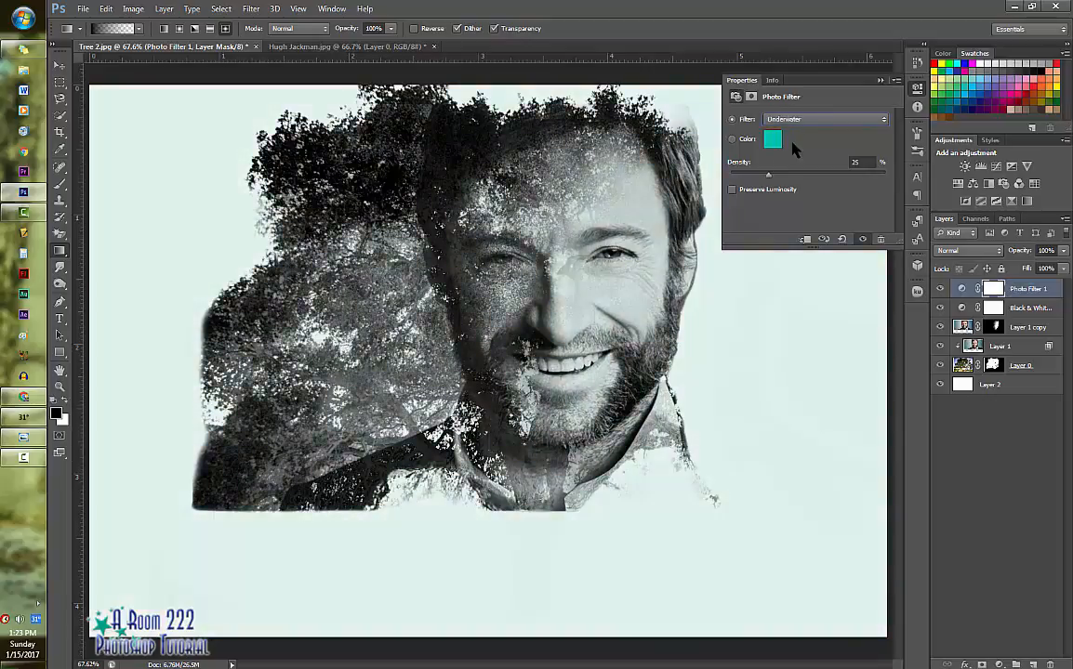
{"action": "key", "text": "Up"}
{"action": "key", "text": "Up"}
{"action": "key", "text": "Up"}
{"action": "key", "text": "Up"}
{"action": "key", "text": "Up"}
{"action": "key", "text": "Up"}
{"action": "key", "text": "Up"}
{"action": "key", "text": "Up"}
{"action": "key", "text": "Up"}
{"action": "key", "text": "Up"}
{"action": "key", "text": "Up"}
{"action": "key", "text": "Up"}
{"action": "key", "text": "Up"}
{"action": "key", "text": "Up"}
{"action": "key", "text": "Up"}
{"action": "key", "text": "Up"}
{"action": "key", "text": "Up"}
{"action": "key", "text": "Up"}
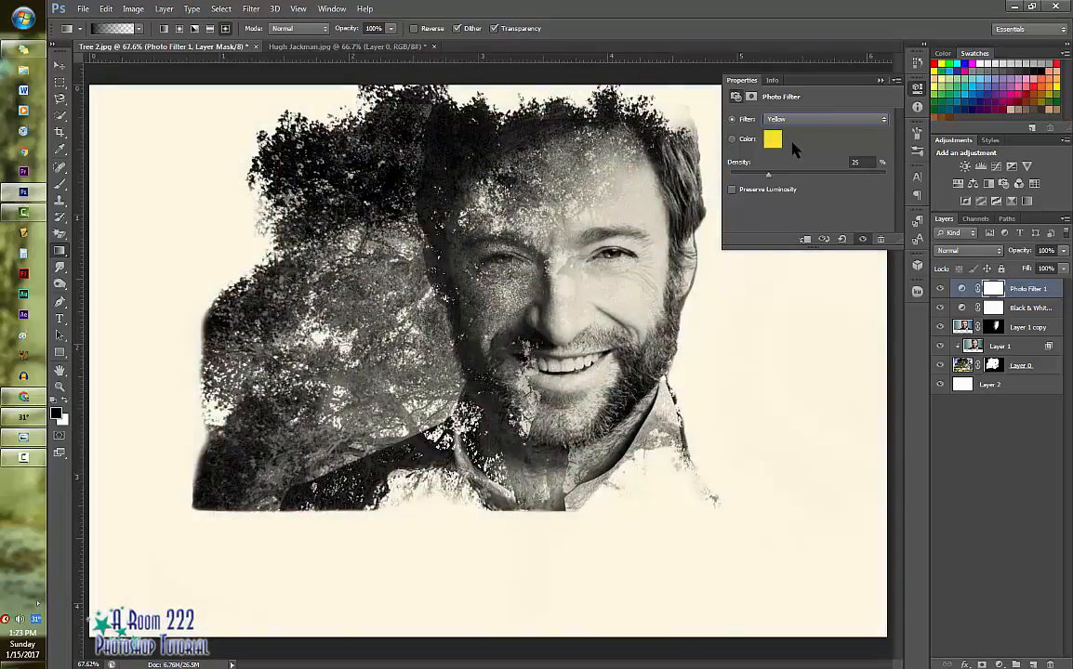
Try out more Photo Filter presets, including Orange, and return the filter to Yellow.
{"action": "key", "text": "Down"}
{"action": "key", "text": "Down"}
{"action": "key", "text": "Down"}
{"action": "key", "text": "Down"}
{"action": "key", "text": "Down"}
{"action": "key", "text": "Down"}
{"action": "key", "text": "Down"}
{"action": "key", "text": "Down"}
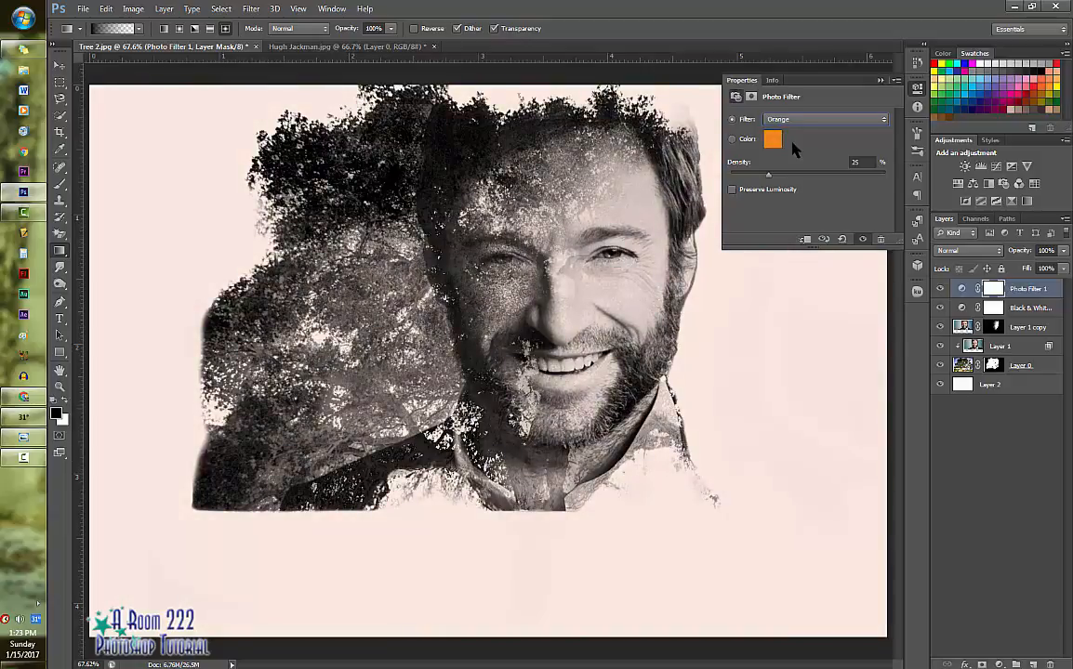
{"action": "key", "text": "Down"}
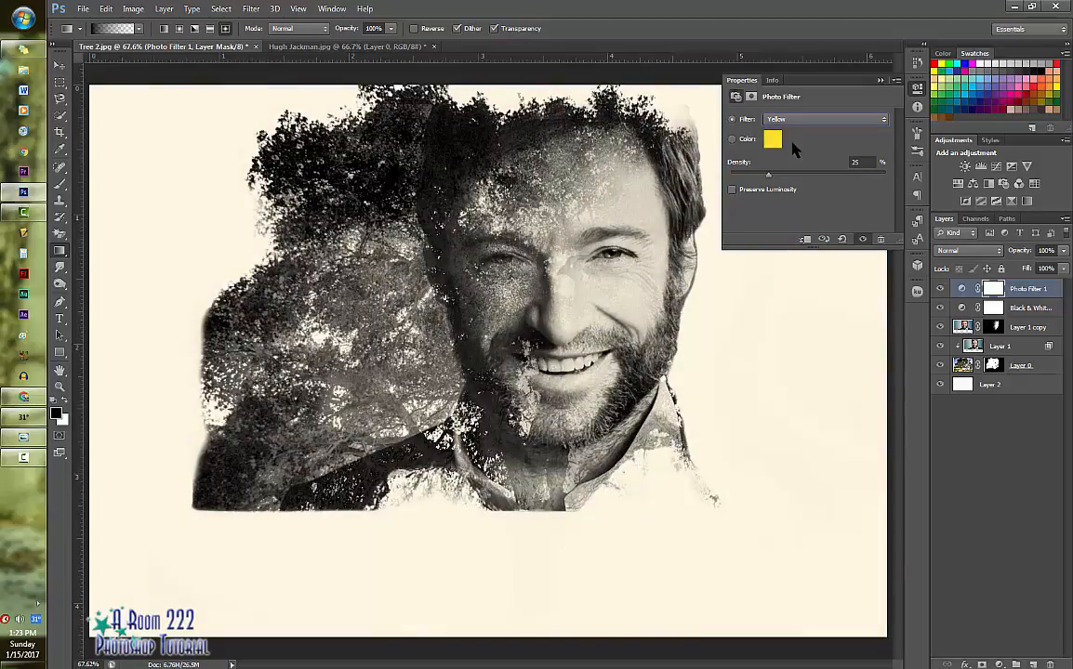
{"action": "left_click", "coordinate": [879, 80]}
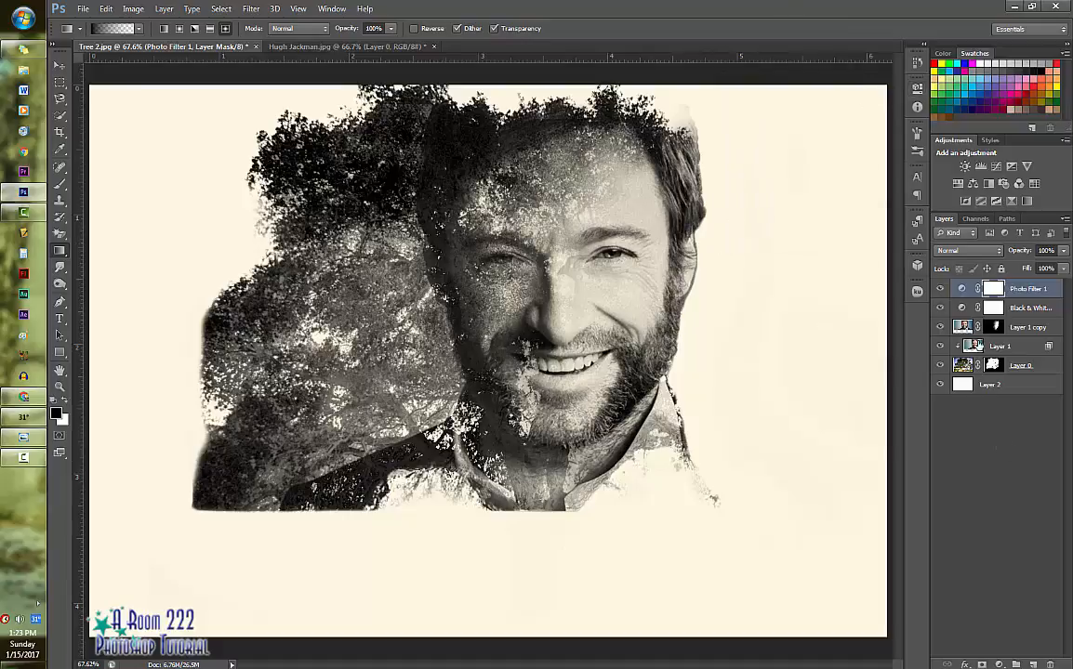
Crop the canvas tightly around the tree and portrait, trimming the empty space on both sides and below, without leaving a transparent strip.
{"action": "left_click", "coordinate": [995, 387]}
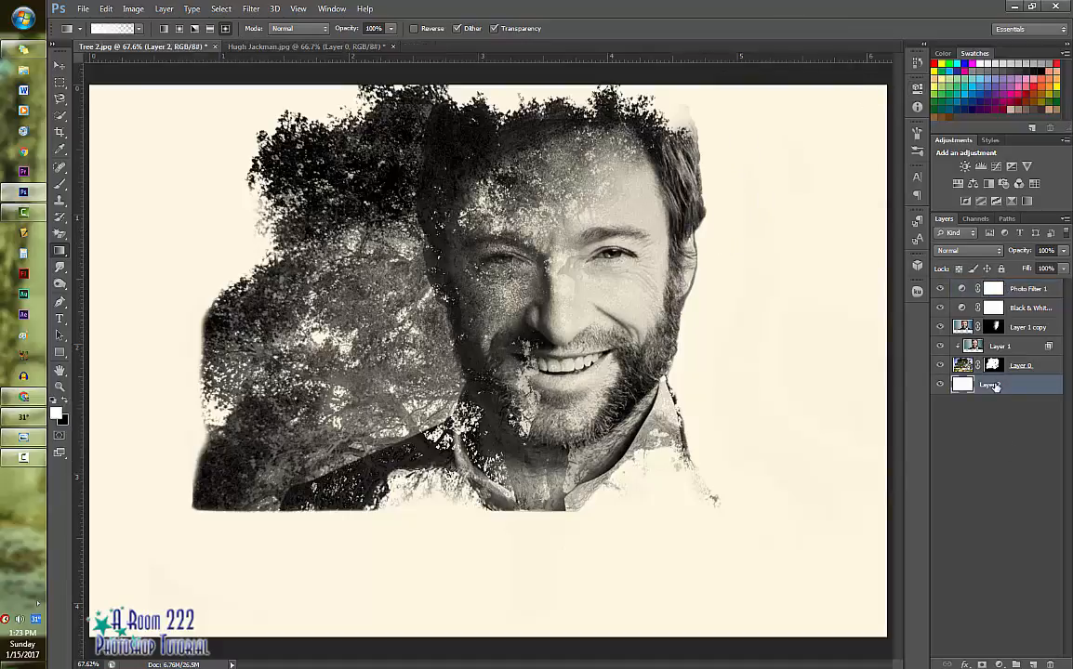
{"action": "left_click", "coordinate": [59, 131]}
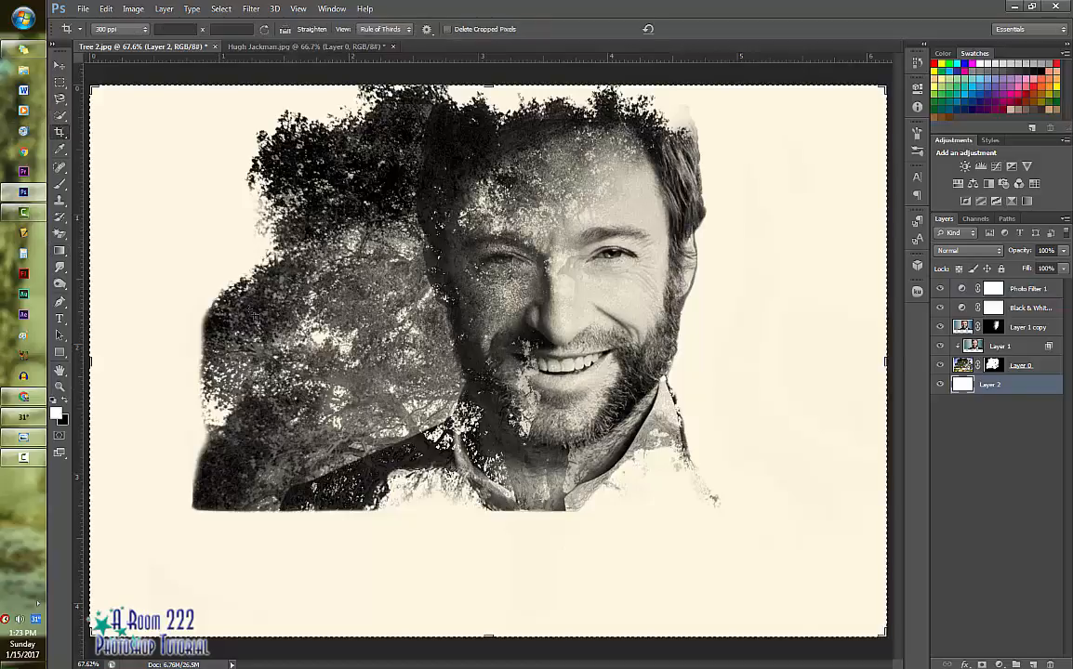
{"action": "left_click_drag", "start_coordinate": [486, 636], "coordinate": [490, 587]}
{"action": "left_click_drag", "start_coordinate": [885, 365], "coordinate": [822, 382]}
{"action": "left_click_drag", "start_coordinate": [148, 359], "coordinate": [199, 353]}
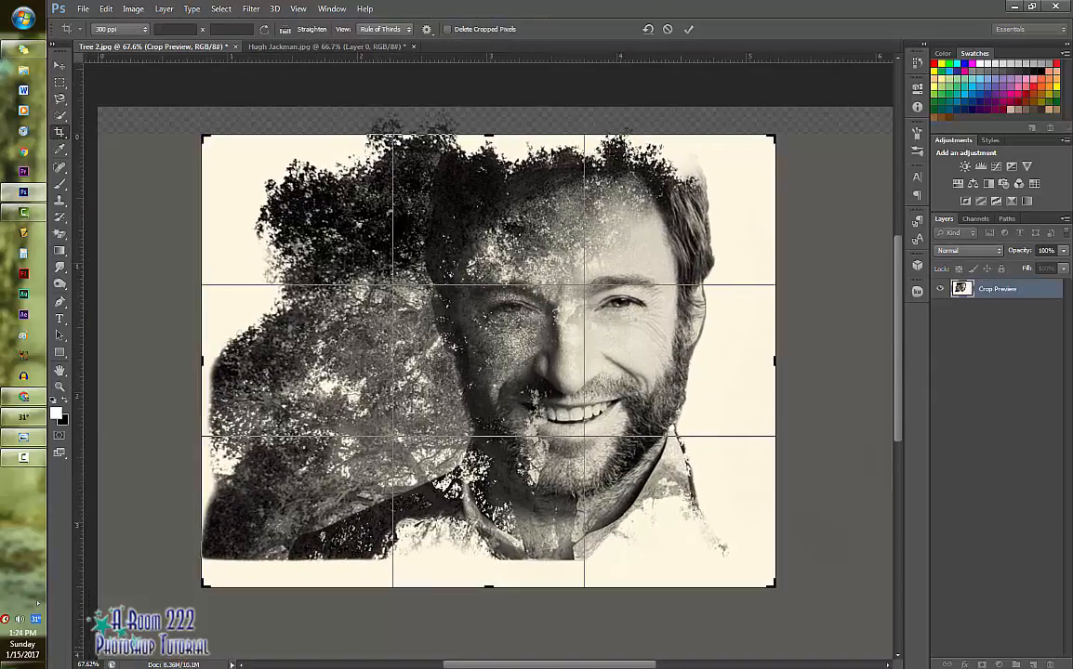
{"action": "mouse_move", "coordinate": [491, 136]}
{"action": "left_mouse_down"}
{"action": "mouse_move", "coordinate": [500, 119]}
{"action": "mouse_move", "coordinate": [490, 121]}
{"action": "left_mouse_up"}
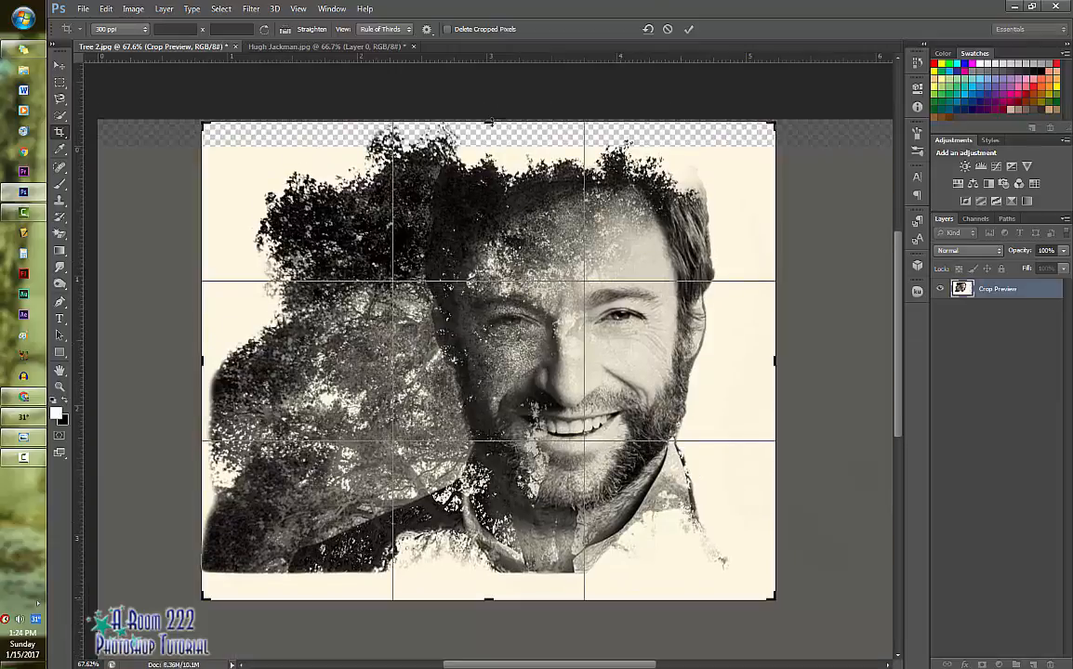
{"action": "left_click", "coordinate": [688, 29]}
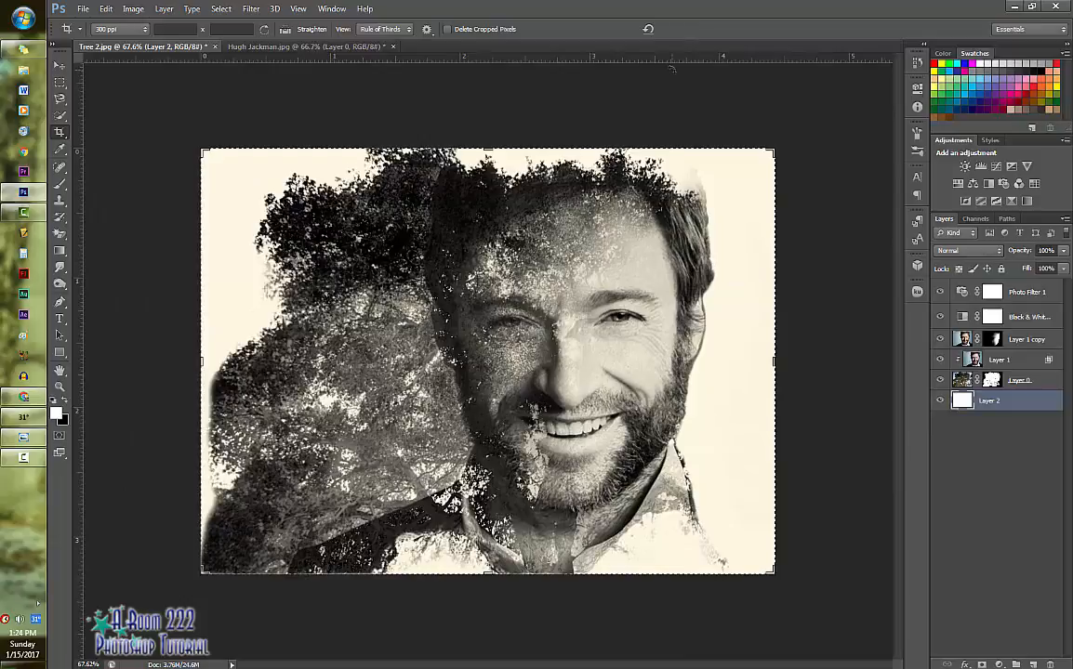
{"action": "left_click", "coordinate": [1039, 476]}
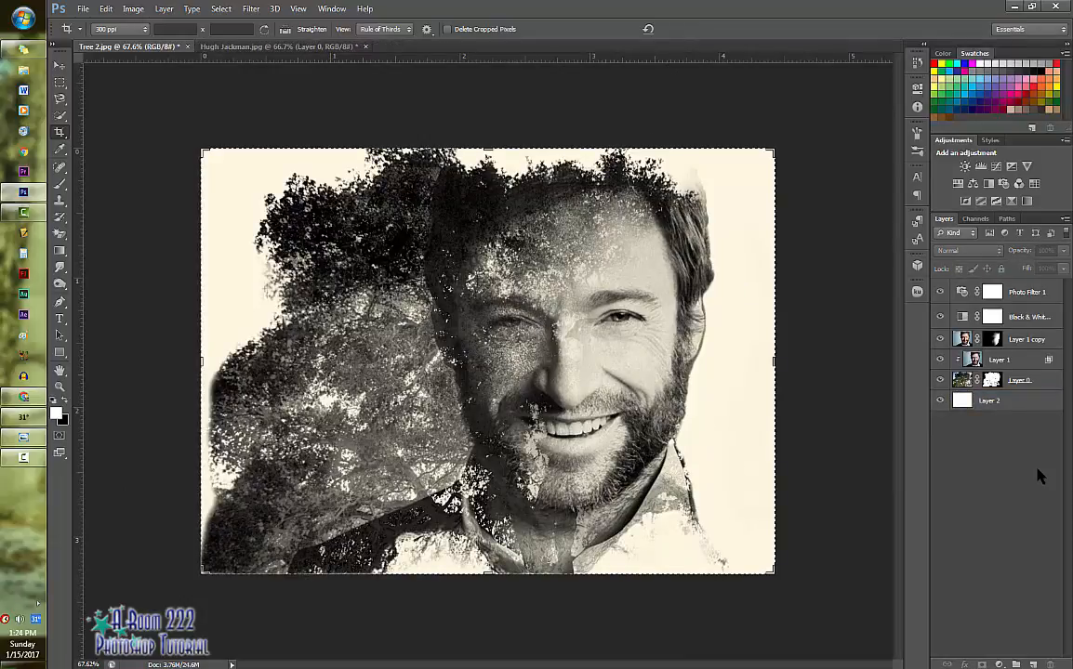
Try the Soft Light blend mode on the Black & White adjustment layer and return it to Normal.
{"action": "left_click", "coordinate": [1013, 314]}
{"action": "left_click", "coordinate": [972, 251]}
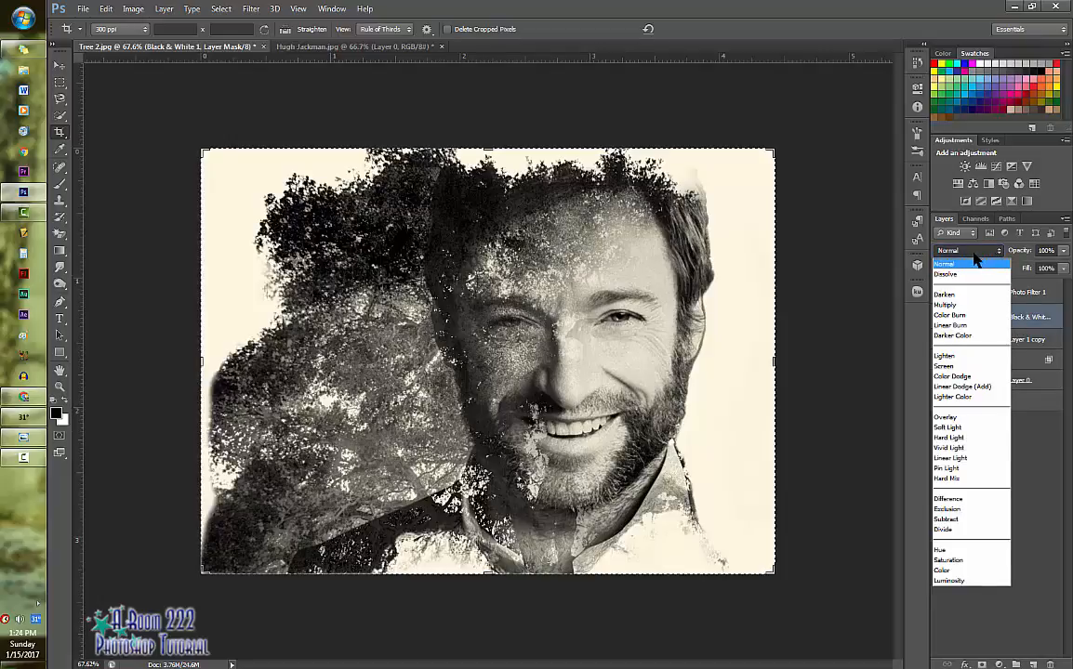
{"action": "left_click", "coordinate": [960, 428]}
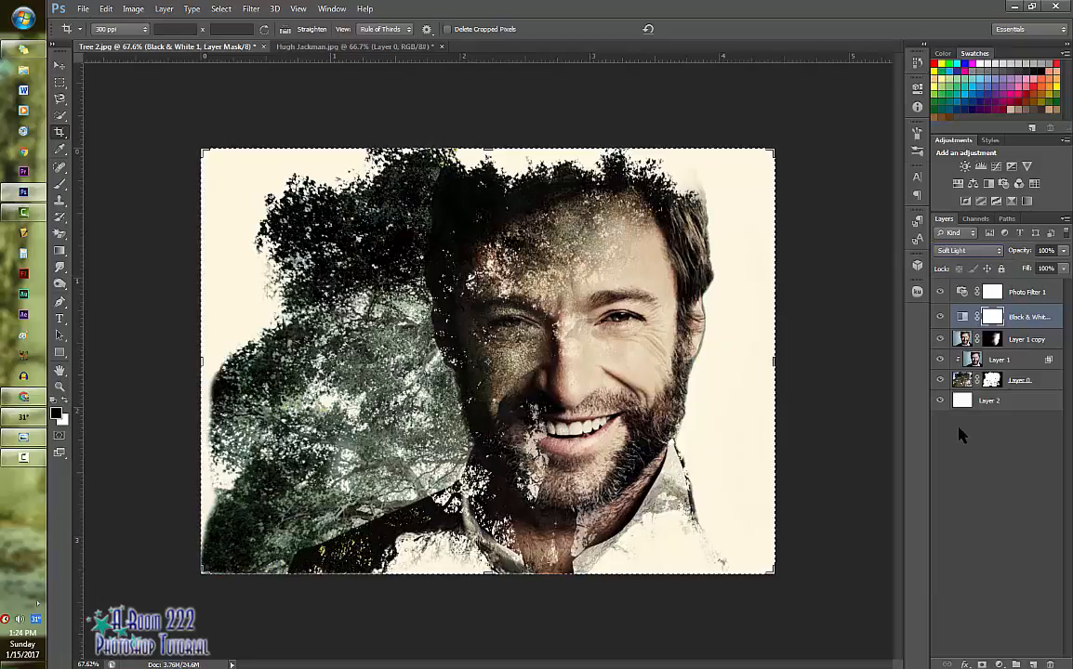
{"action": "left_click", "coordinate": [968, 251]}
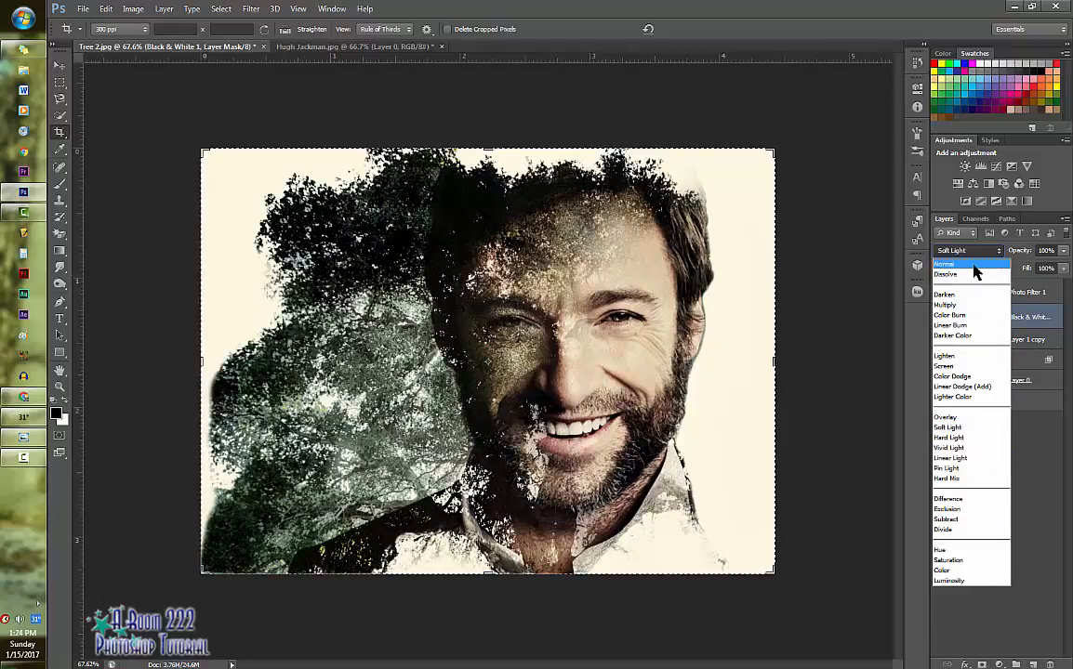
{"action": "left_click", "coordinate": [975, 267]}
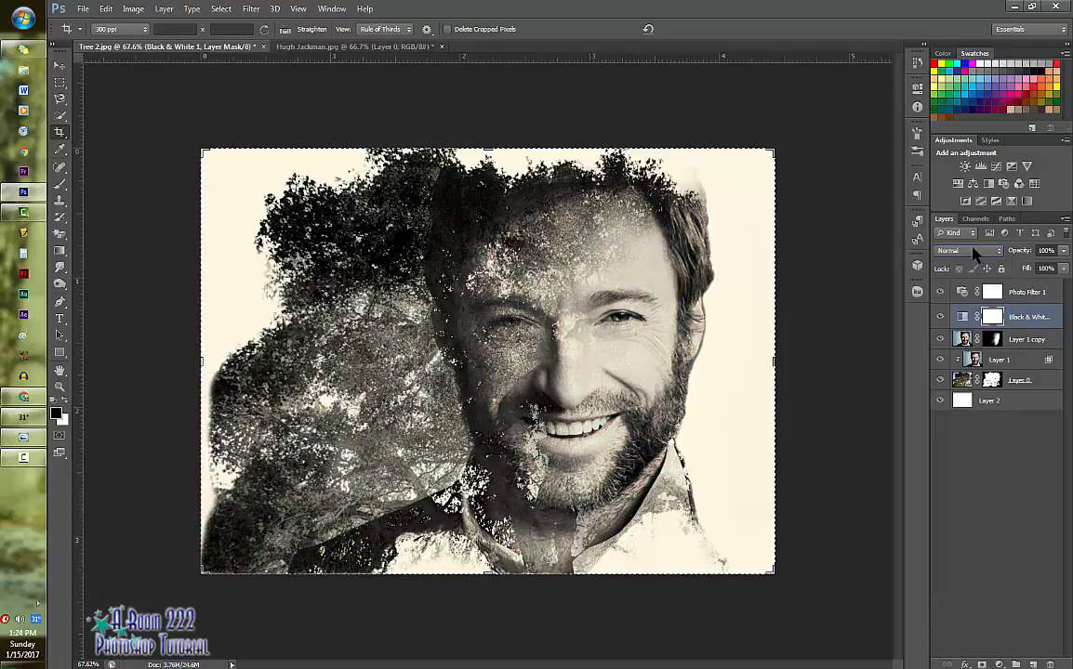
Lower the Black & White adjustment layer's opacity to 54% and set its blend mode to Soft Light.
{"action": "left_click", "coordinate": [1063, 252]}
{"action": "left_click_drag", "start_coordinate": [1063, 269], "coordinate": [1035, 269]}
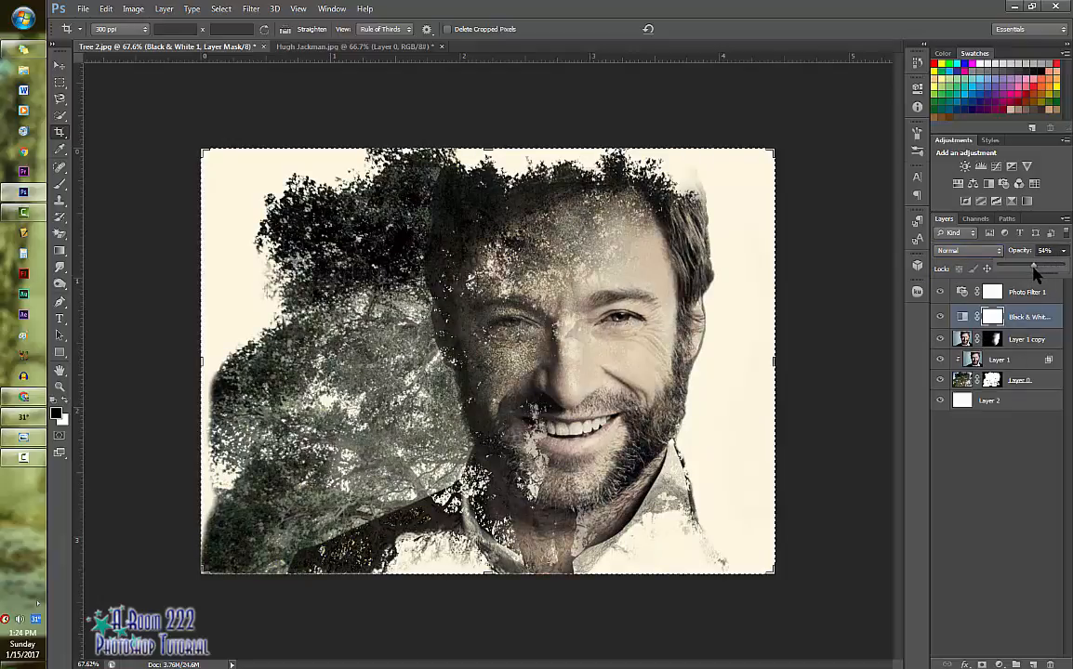
{"action": "left_click", "coordinate": [967, 250]}
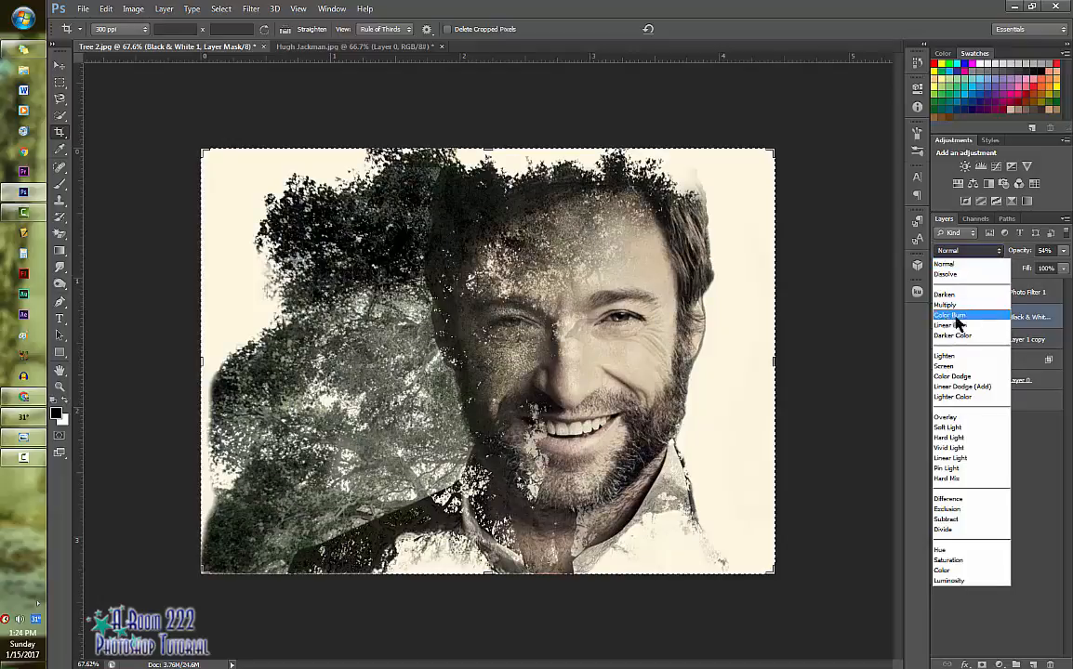
{"action": "left_click", "coordinate": [962, 436]}
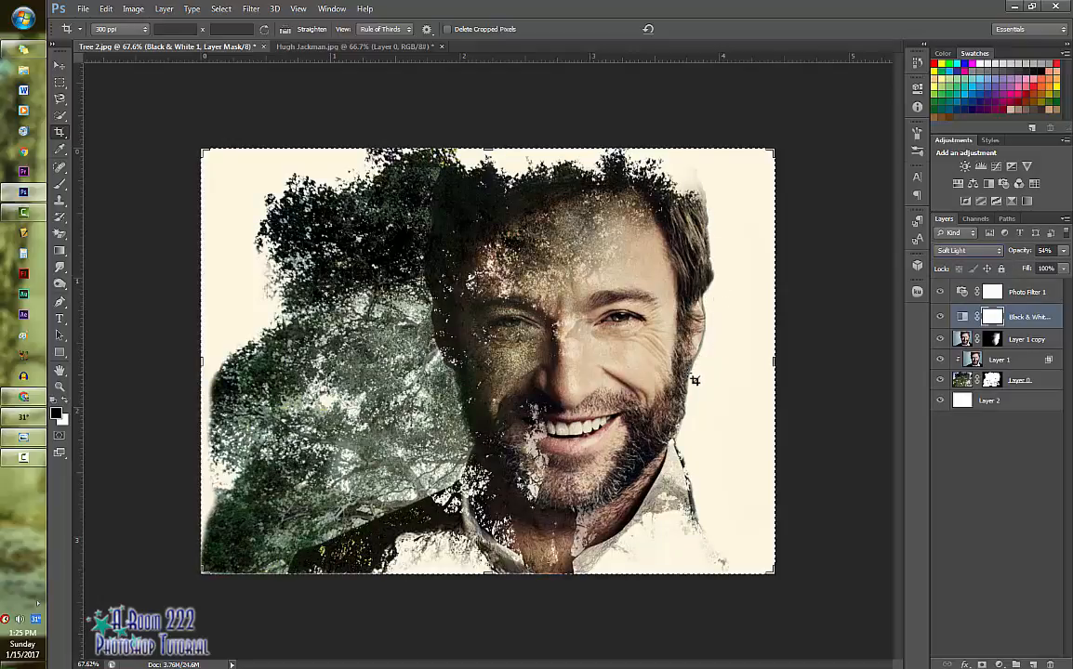
Paint black with a small brush on Layer 0's mask to clean up the shirt collar's outer edge.
{"action": "left_click", "coordinate": [997, 343]}
{"action": "left_click", "coordinate": [993, 382]}
{"action": "key", "text": "b"}
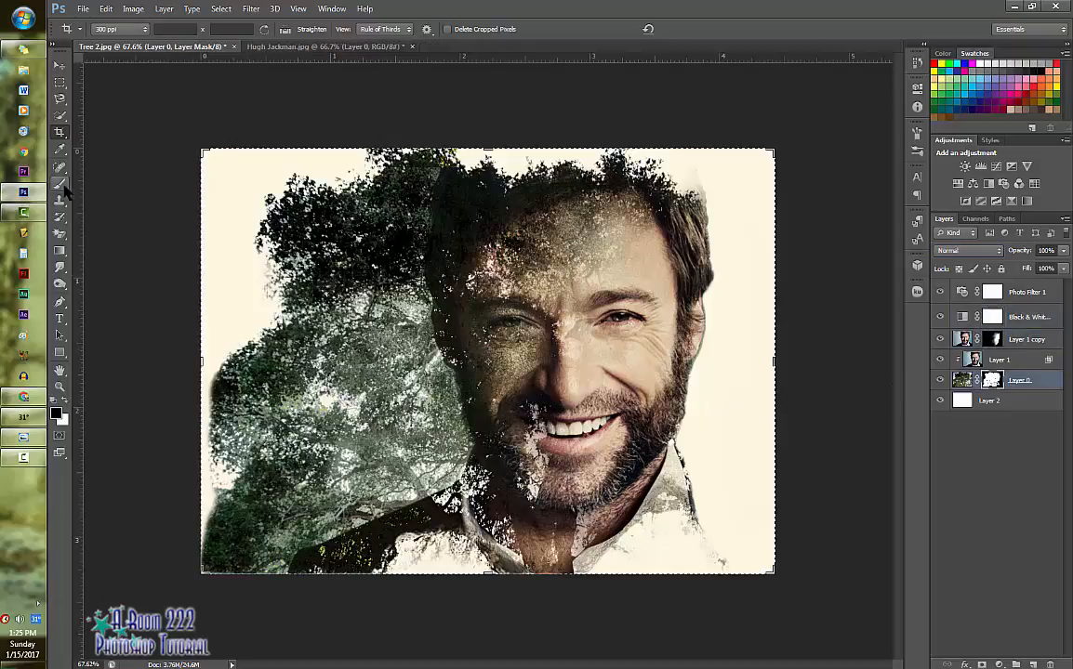
{"action": "key", "text": "ctrl+plus"}
{"action": "key", "text": "ctrl+plus"}
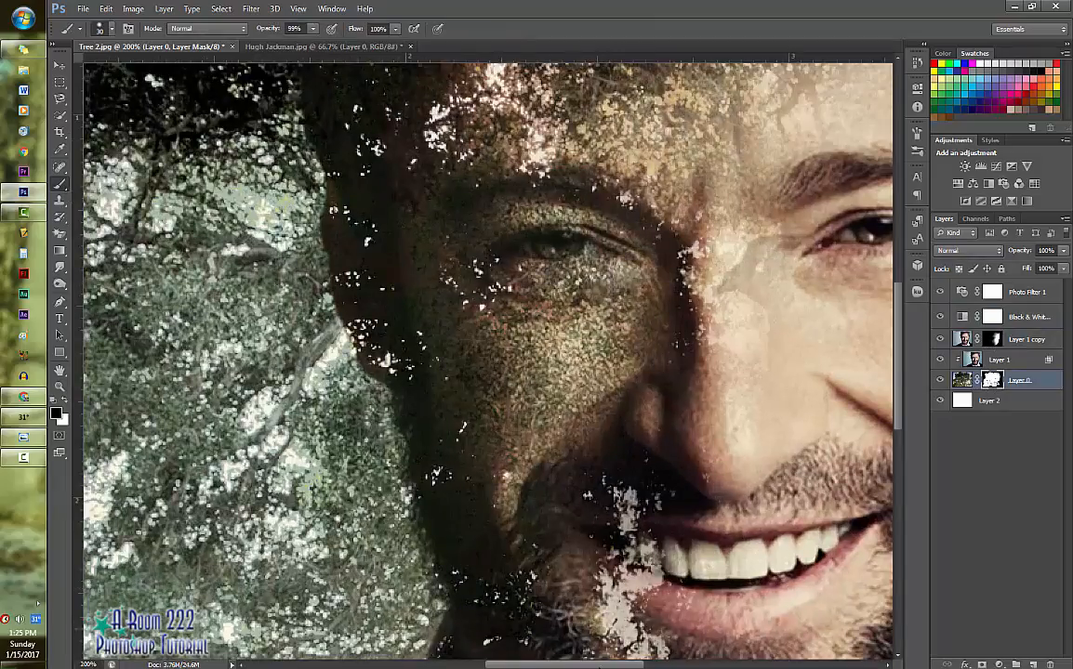
{"action": "mouse_move", "coordinate": [787, 581]}
{"action": "left_mouse_down"}
{"action": "mouse_move", "coordinate": [361, 542]}
{"action": "mouse_move", "coordinate": [752, 334]}
{"action": "left_mouse_up"}
{"action": "key", "text": "bracketleft"}
{"action": "key", "text": "bracketleft"}
{"action": "key", "text": "bracketleft"}
{"action": "key", "text": "bracketleft"}
{"action": "key", "text": "bracketleft"}
{"action": "key", "text": "bracketleft"}
{"action": "mouse_move", "coordinate": [618, 343]}
{"action": "left_mouse_down"}
{"action": "mouse_move", "coordinate": [659, 520]}
{"action": "mouse_move", "coordinate": [622, 287]}
{"action": "mouse_move", "coordinate": [647, 477]}
{"action": "mouse_move", "coordinate": [665, 454]}
{"action": "mouse_move", "coordinate": [613, 354]}
{"action": "mouse_move", "coordinate": [639, 252]}
{"action": "mouse_move", "coordinate": [658, 95]}
{"action": "left_mouse_up"}
Paint black on Layer 0's mask with a size 10 brush to clean up the outer edge of the ear and hair.
{"action": "key", "text": "bracketright"}
{"action": "key", "text": "bracketright"}
{"action": "scroll", "coordinate": [752, 249], "scroll_direction": "up", "scroll_amount": 4}
{"action": "mouse_move", "coordinate": [693, 138]}
{"action": "left_mouse_down"}
{"action": "mouse_move", "coordinate": [690, 235]}
{"action": "mouse_move", "coordinate": [666, 304]}
{"action": "mouse_move", "coordinate": [697, 170]}
{"action": "mouse_move", "coordinate": [655, 88]}
{"action": "left_mouse_up"}
{"action": "scroll", "coordinate": [782, 356], "scroll_direction": "up", "scroll_amount": 3}
{"action": "scroll", "coordinate": [781, 356], "scroll_direction": "up", "scroll_amount": 5}
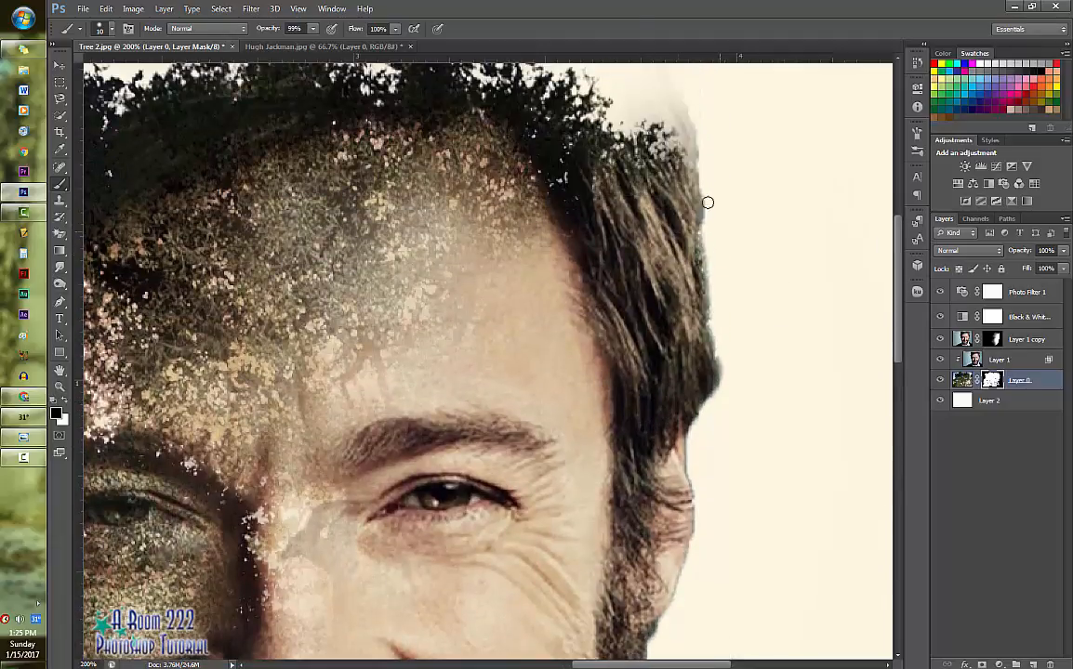
{"action": "mouse_move", "coordinate": [706, 201]}
{"action": "left_mouse_down"}
{"action": "mouse_move", "coordinate": [723, 364]}
{"action": "mouse_move", "coordinate": [699, 256]}
{"action": "left_mouse_up"}
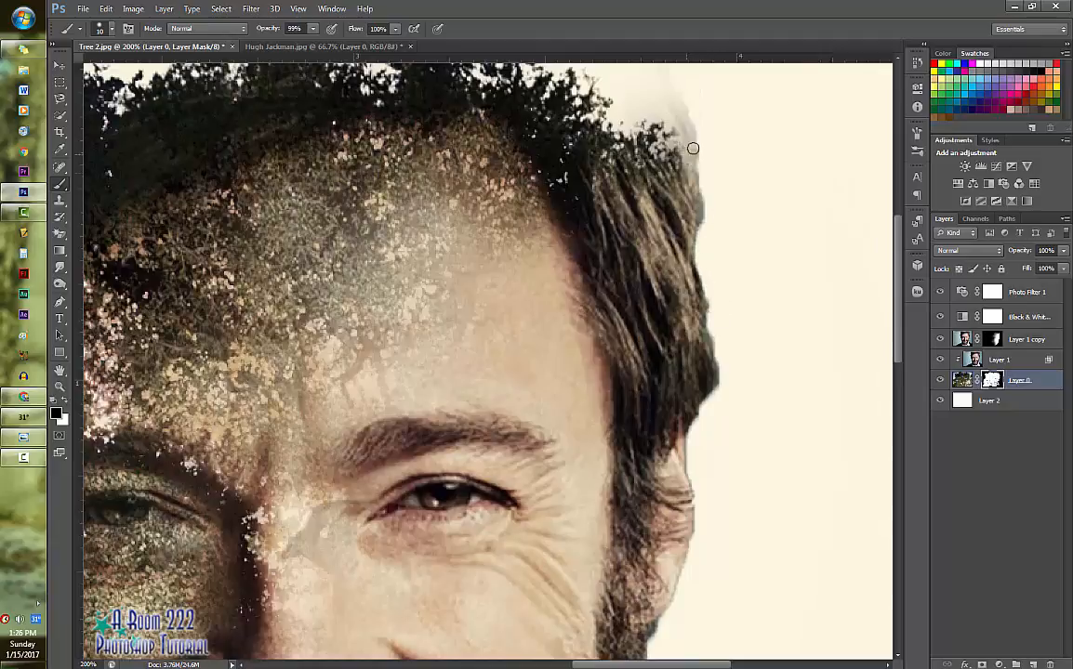
{"action": "key", "text": "ctrl+0"}
{"action": "key", "text": "ctrl+minus"}
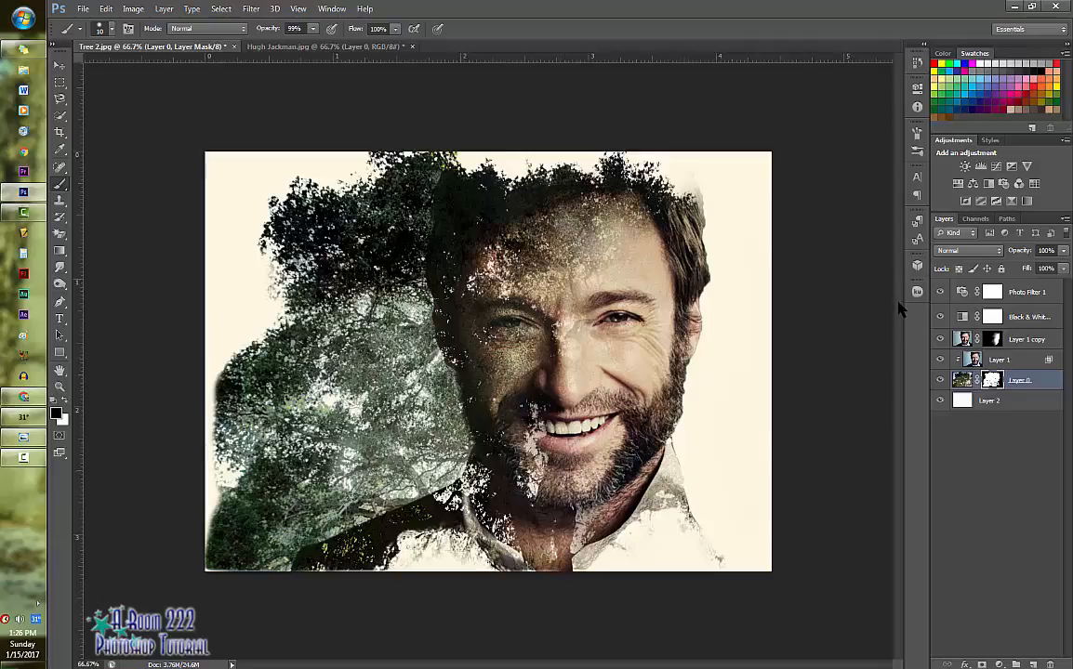
Group Layer 1 copy, Layer 1 and Layer 0, and lower the group's opacity to 89%.
{"action": "left_click", "coordinate": [1023, 340]}
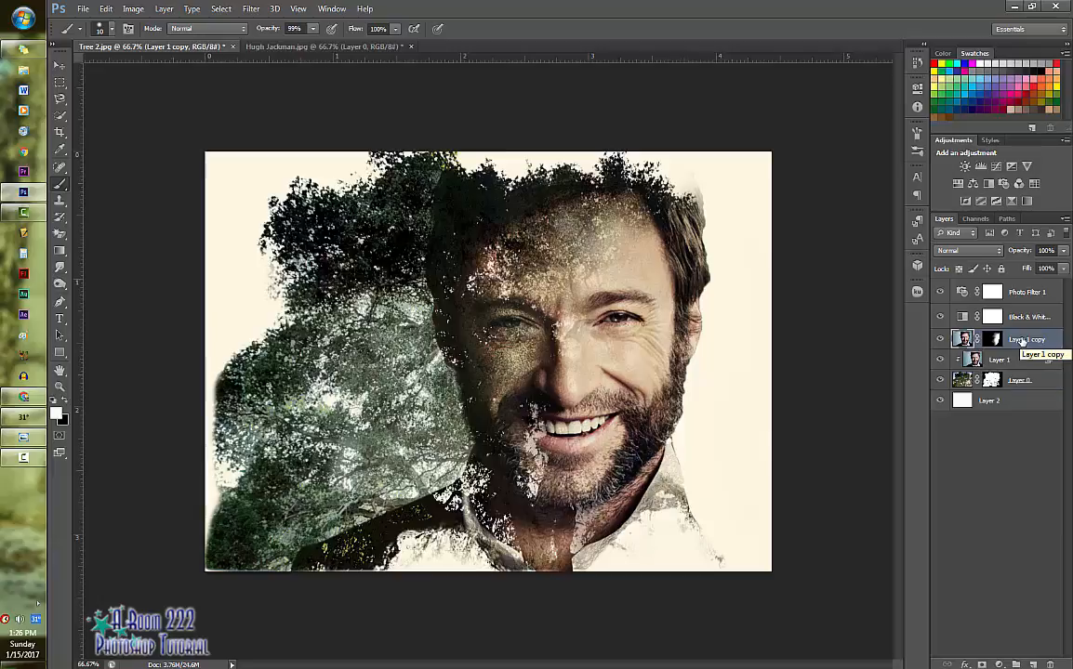
{"action": "left_click", "coordinate": [999, 360], "text": "shift"}
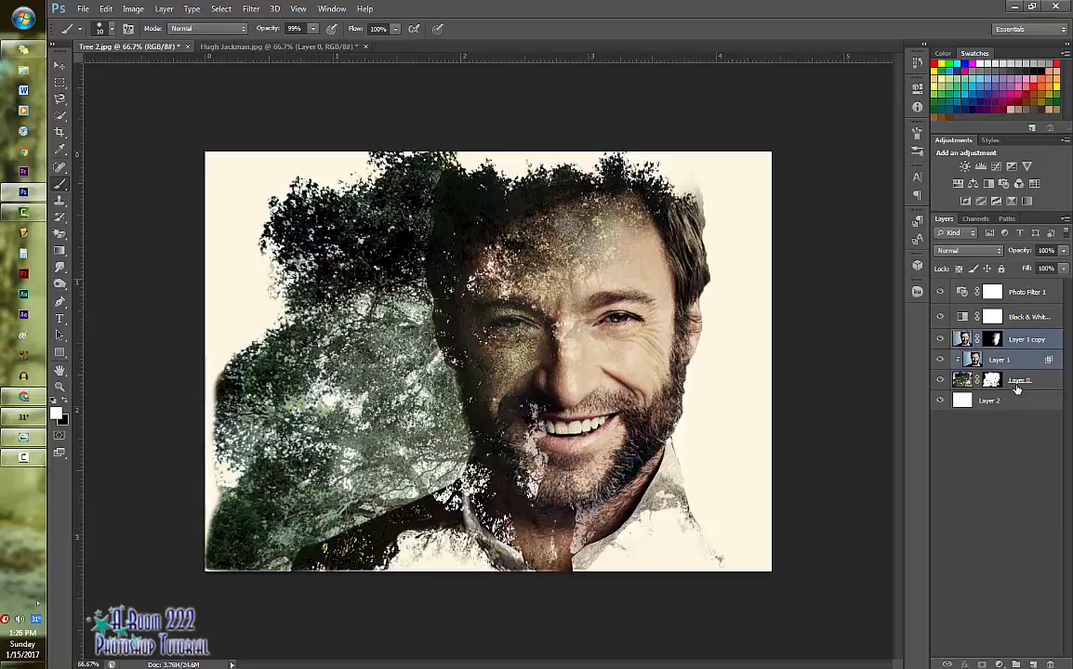
{"action": "left_click", "coordinate": [1018, 385], "text": "shift"}
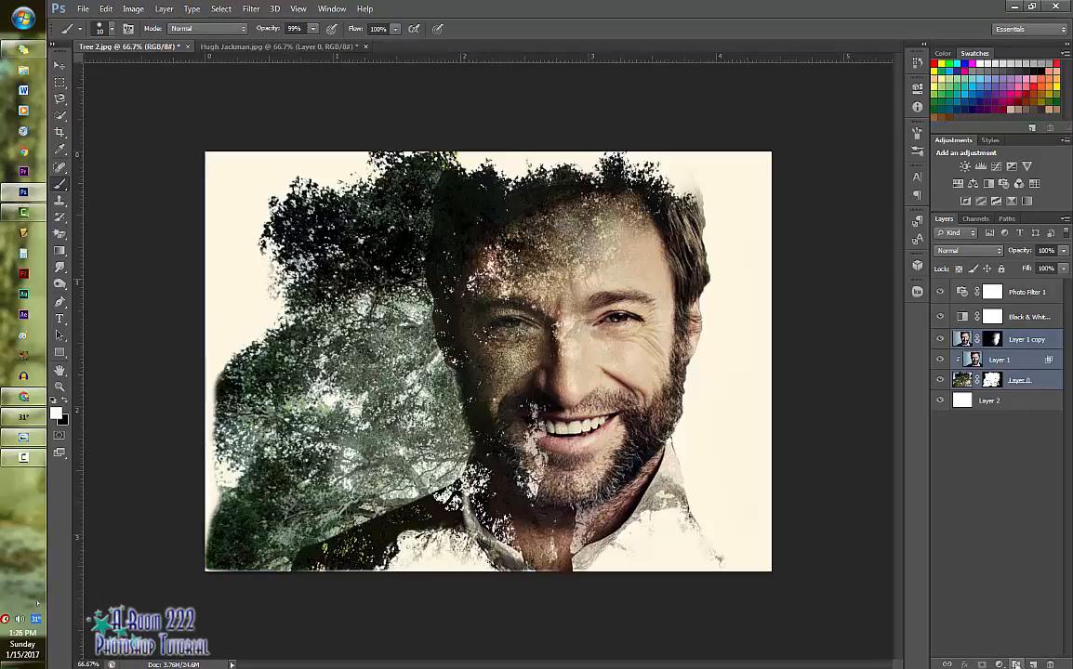
{"action": "left_click", "coordinate": [1015, 664]}
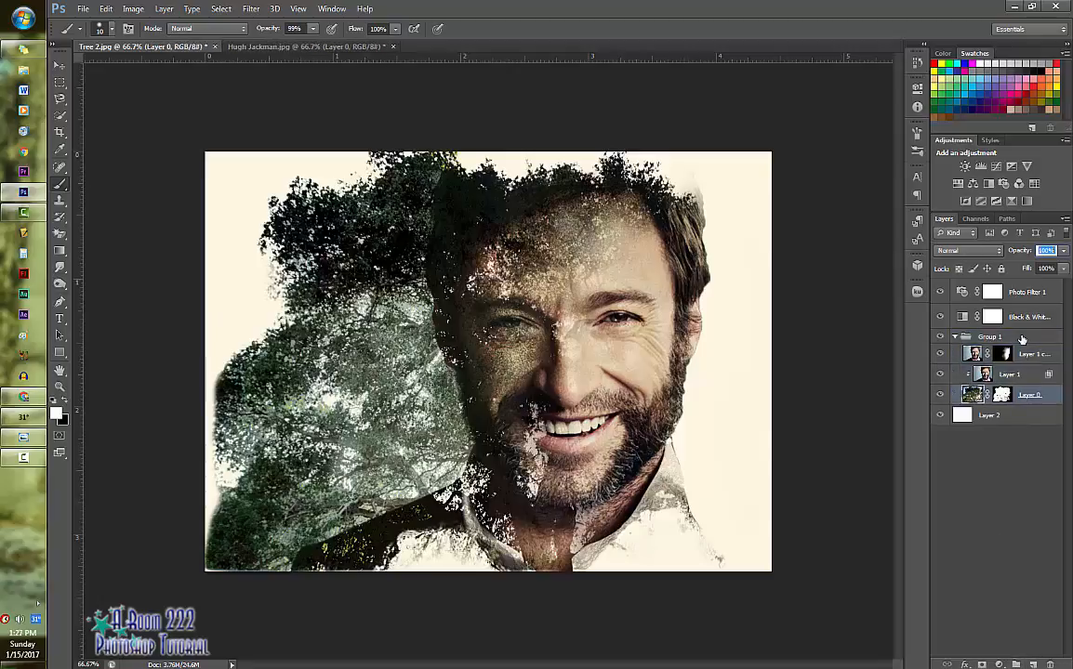
{"action": "left_click", "coordinate": [1063, 251]}
{"action": "left_click_drag", "start_coordinate": [1058, 269], "coordinate": [1056, 270]}
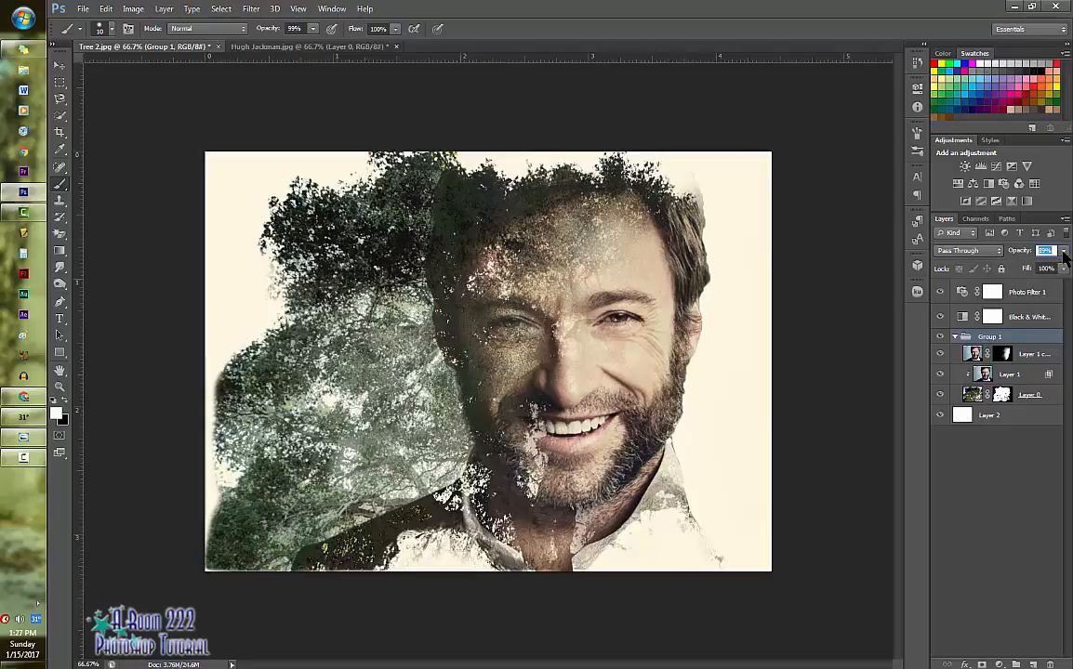
{"action": "left_click", "coordinate": [1003, 457]}
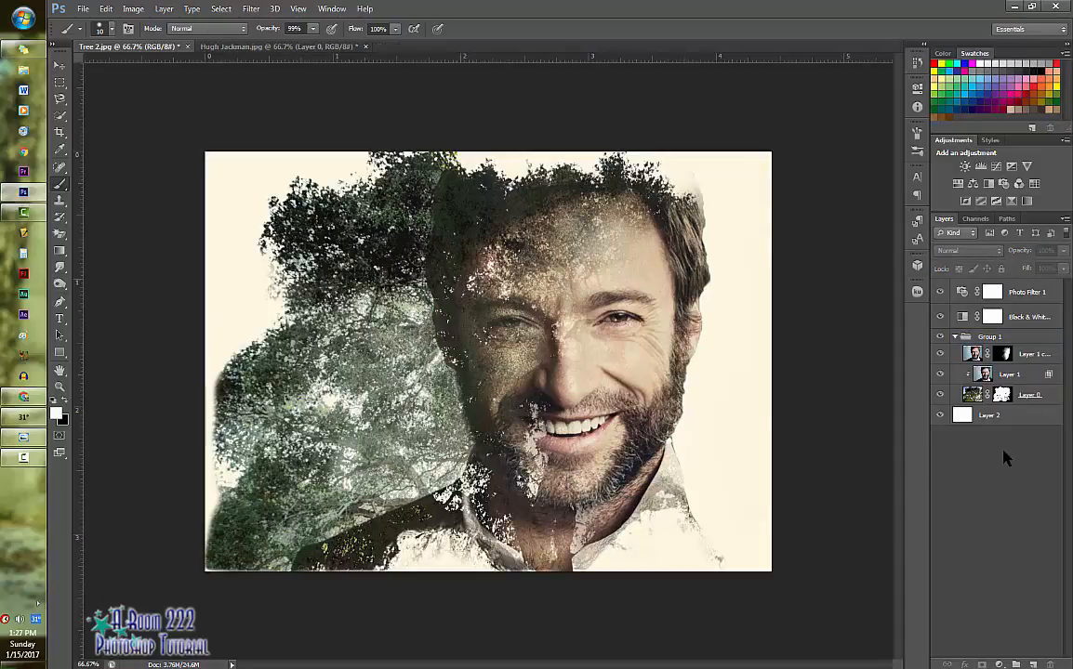
Start a Save As of the composite and browse to 2016-2017 > 1. Finished Projects on the hsvideo$ (Z:) network drive.
{"action": "left_click", "coordinate": [80, 10]}
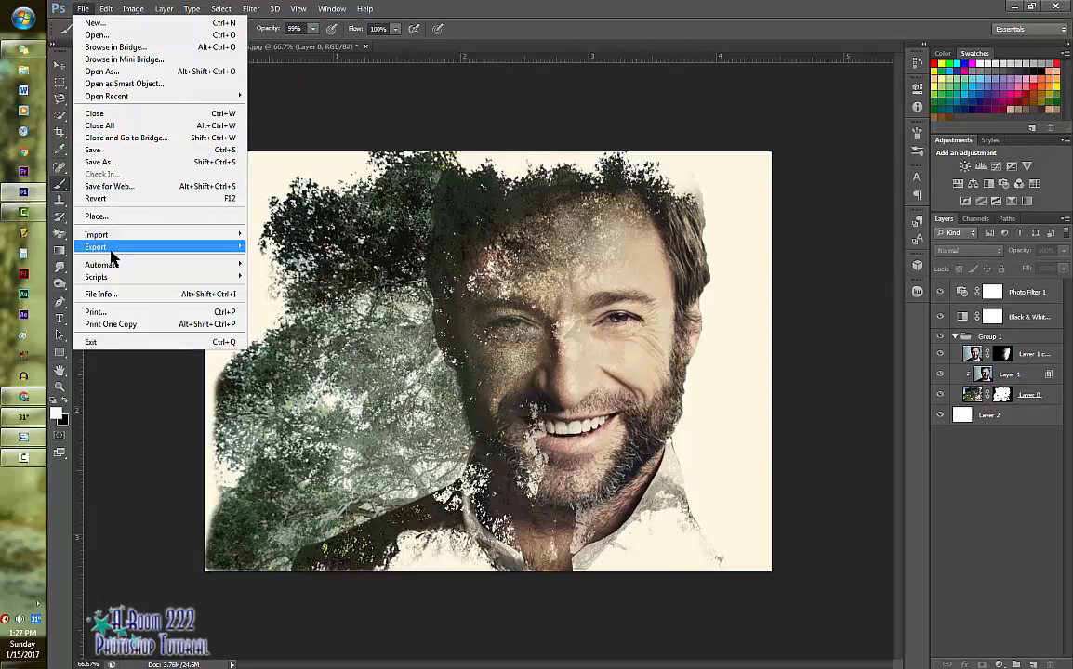
{"action": "left_click", "coordinate": [113, 160]}
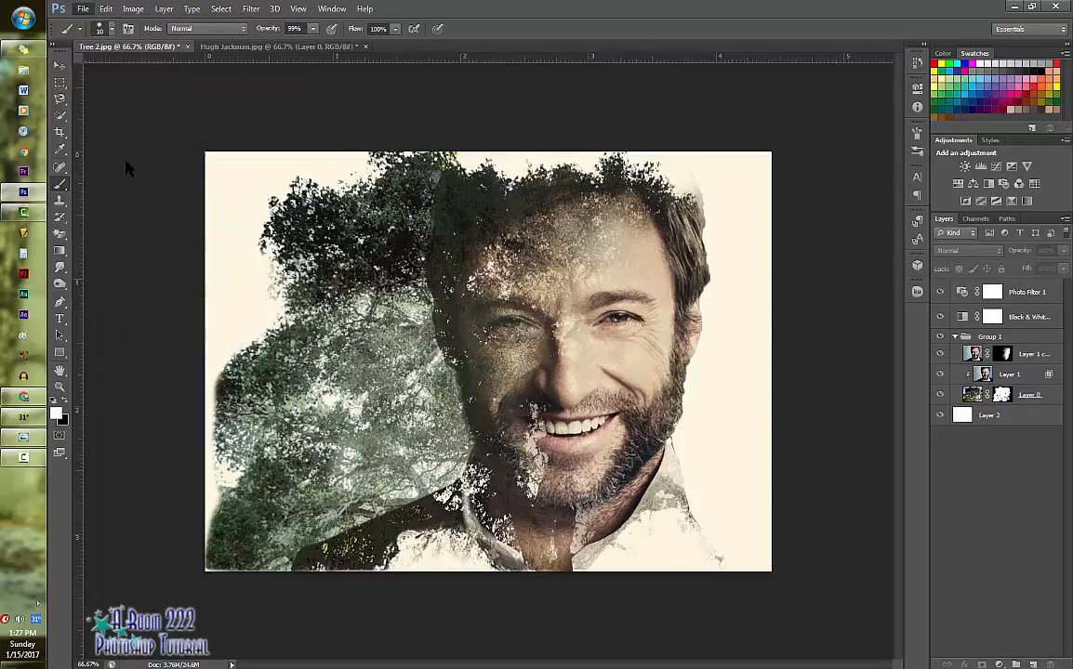
{"action": "left_click_drag", "start_coordinate": [452, 130], "coordinate": [733, 95]}
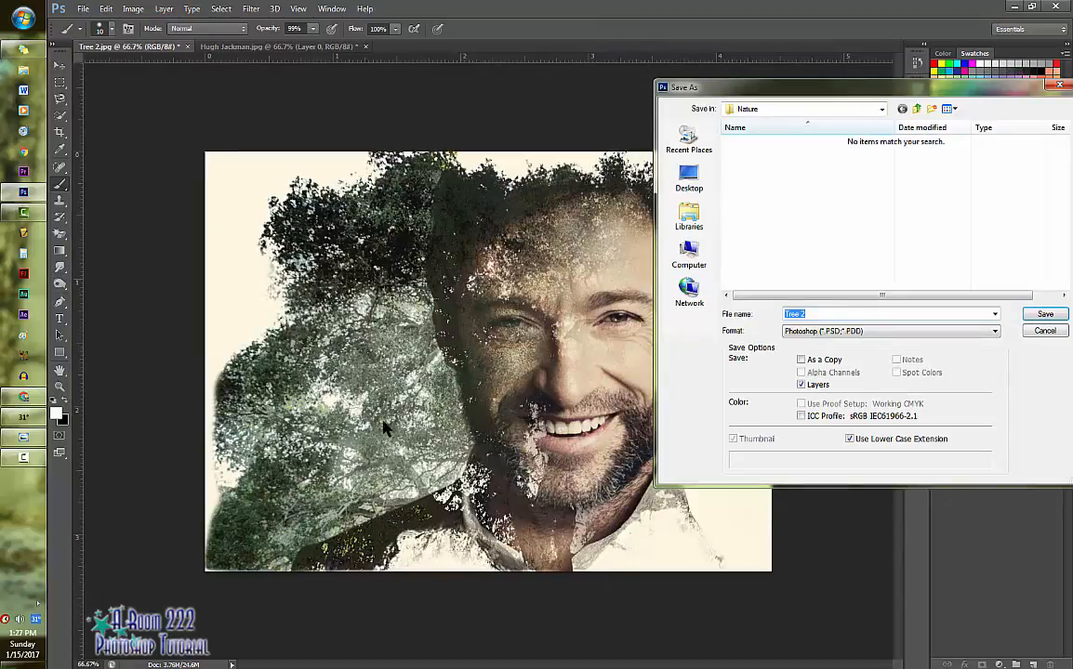
{"action": "left_click_drag", "start_coordinate": [942, 93], "coordinate": [499, 119]}
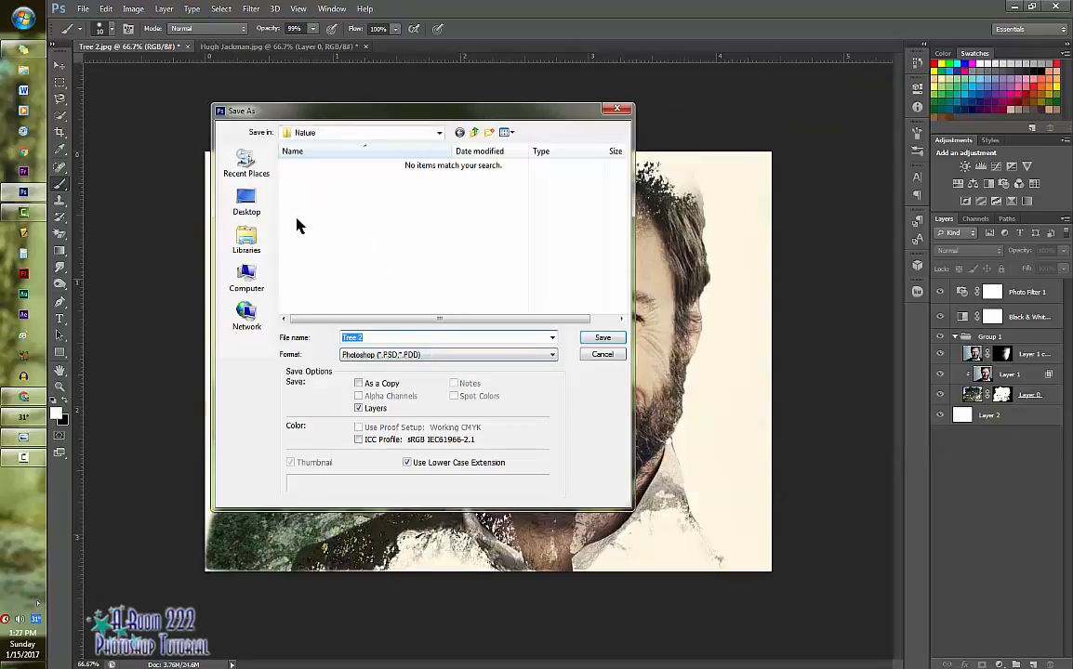
{"action": "left_click", "coordinate": [246, 277]}
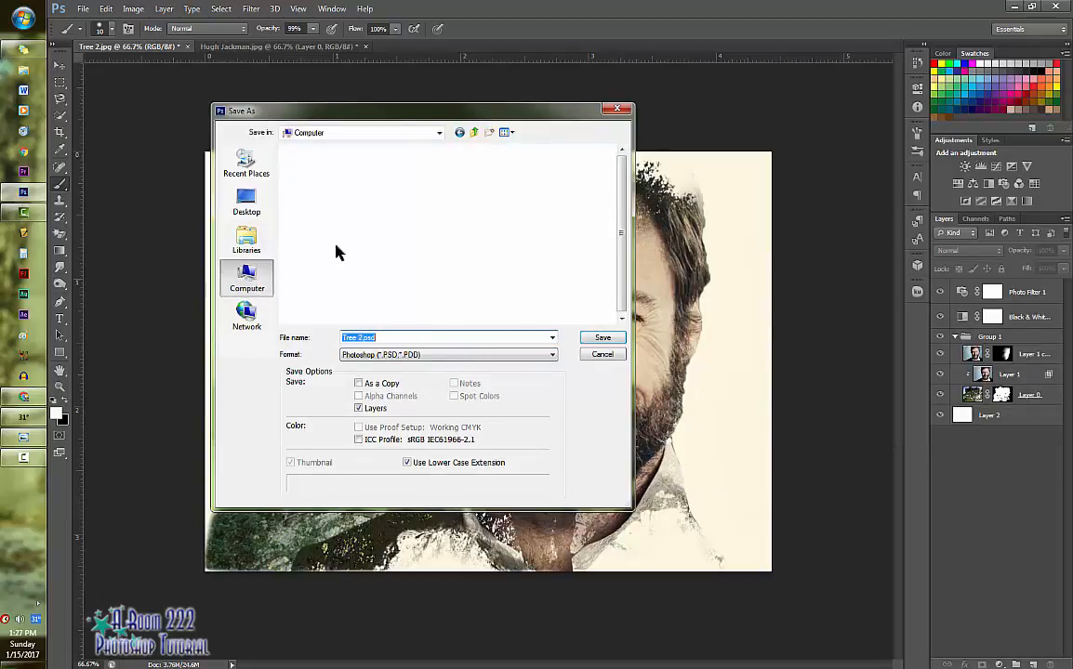
{"action": "double_click", "coordinate": [522, 306]}
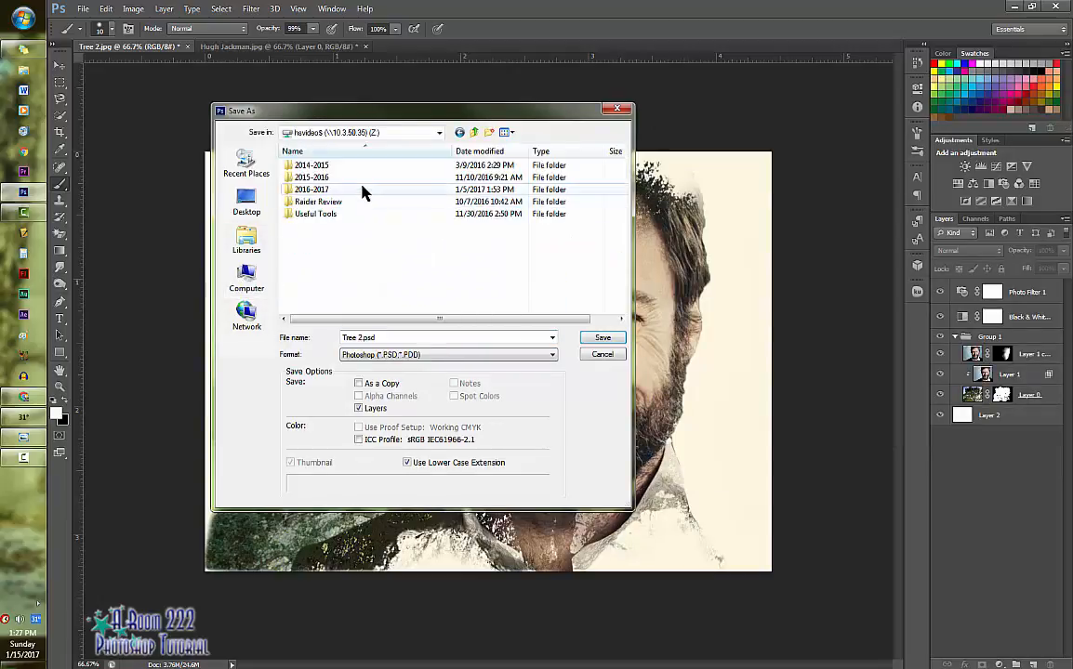
{"action": "double_click", "coordinate": [362, 190]}
{"action": "double_click", "coordinate": [340, 166]}
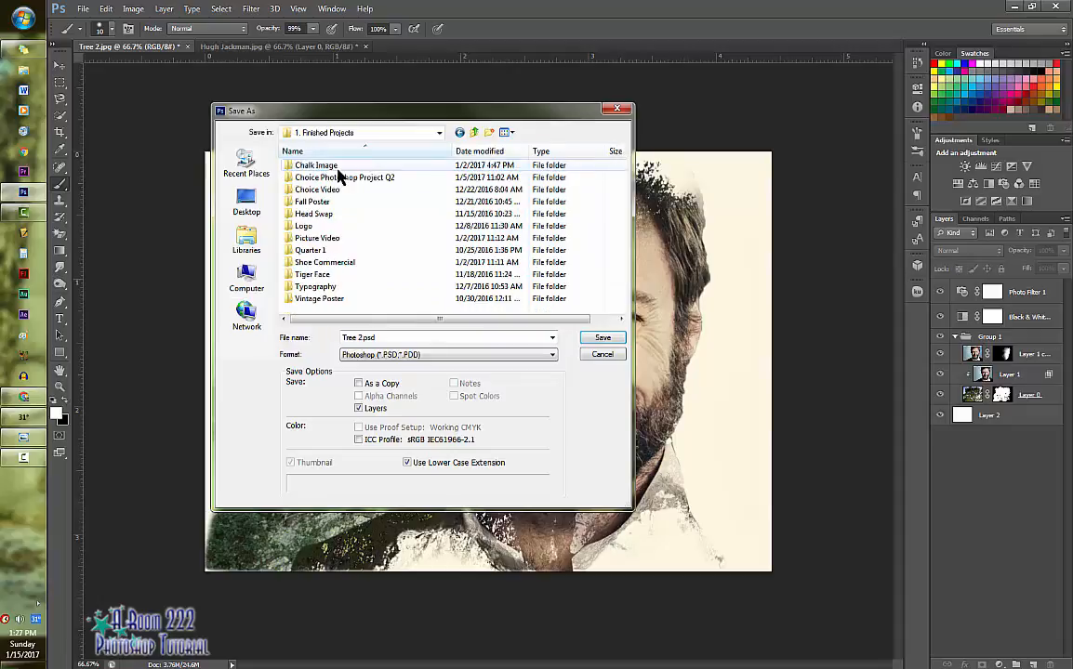
Create a folder named Double Exposure in 1. Finished Projects.
{"action": "left_click", "coordinate": [489, 133]}
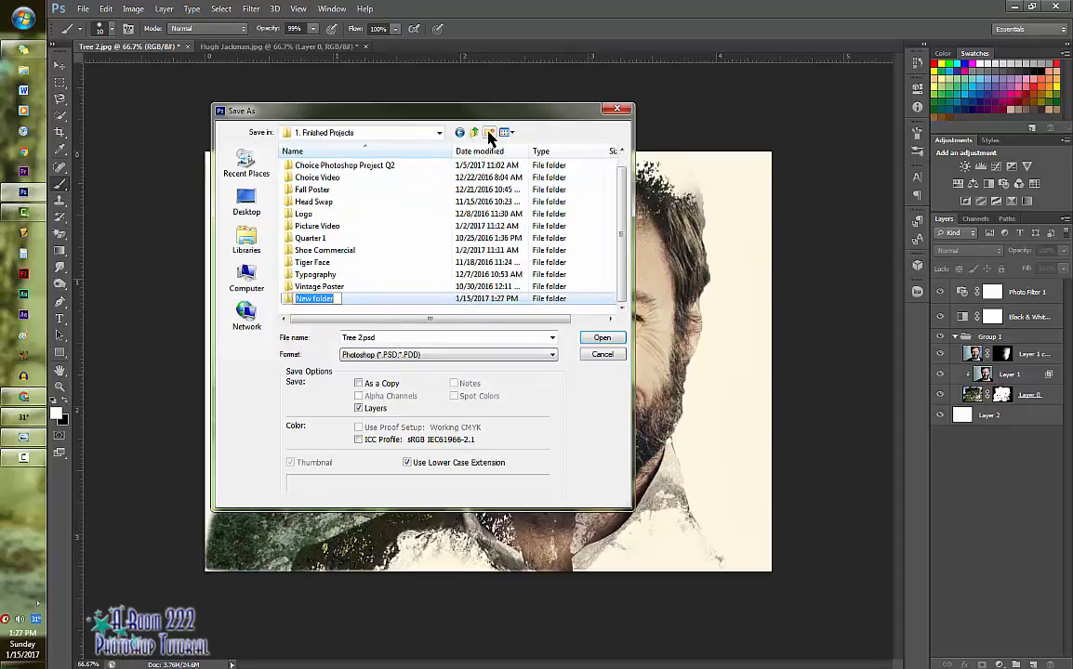
{"action": "type", "text": "Doub"}
{"action": "type", "text": "le Expsou"}
{"action": "type", "text": "ure"}
{"action": "key", "text": "Return"}
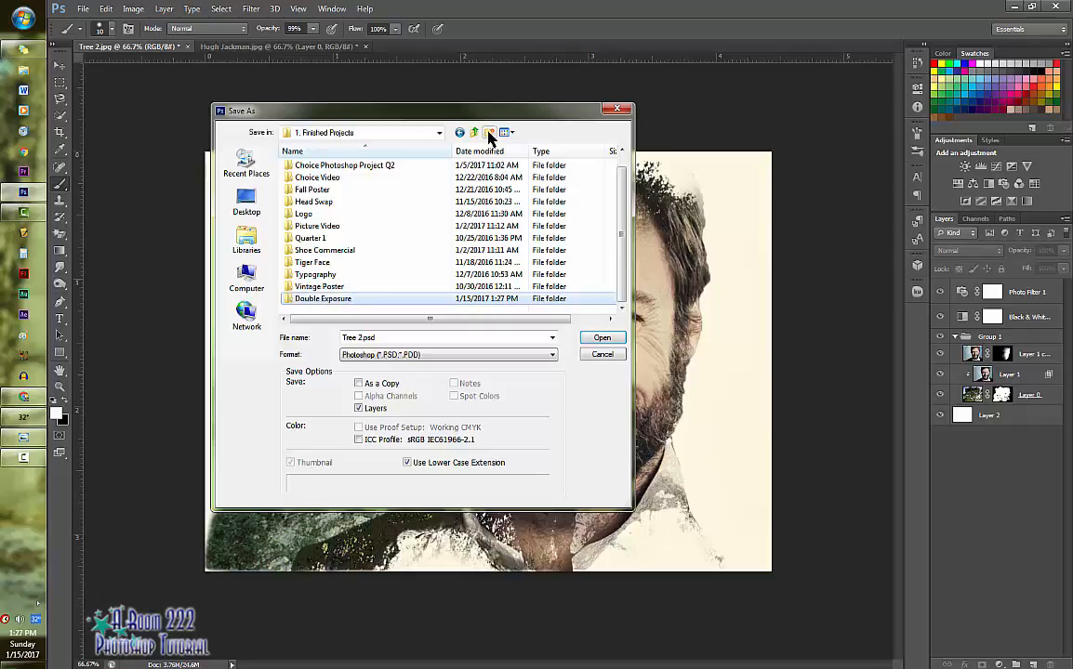
Inside the Double Exposure folder, create a subfolder named Mandatory - Hugh Jackman with a Tree.
{"action": "double_click", "coordinate": [436, 298]}
{"action": "left_click", "coordinate": [489, 132]}
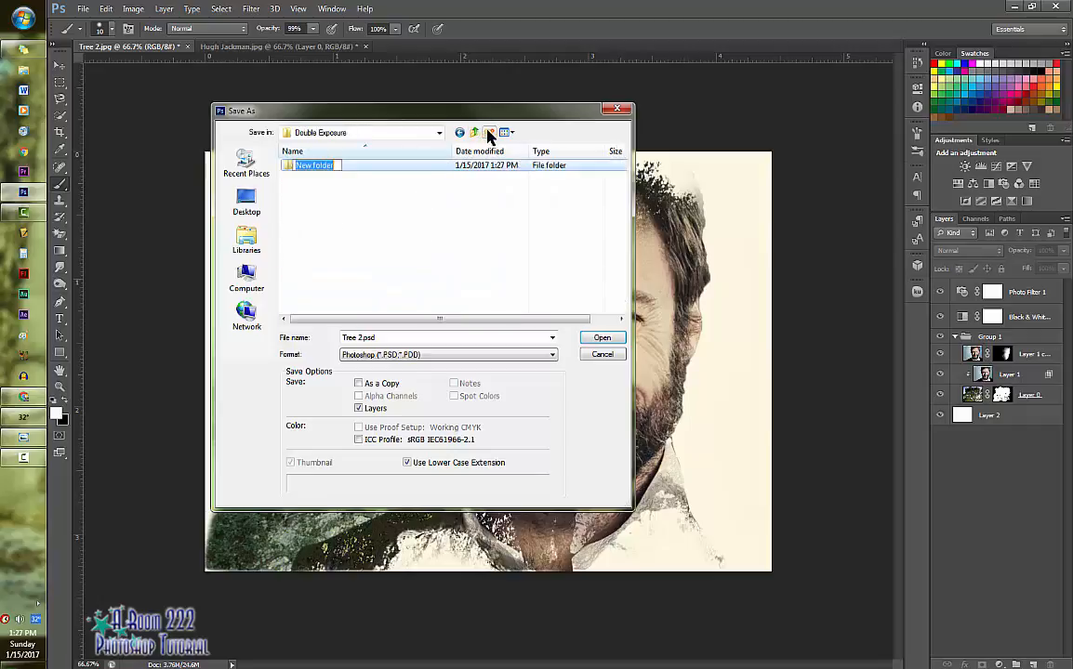
{"action": "type", "text": "Mandatory - Hugh J"}
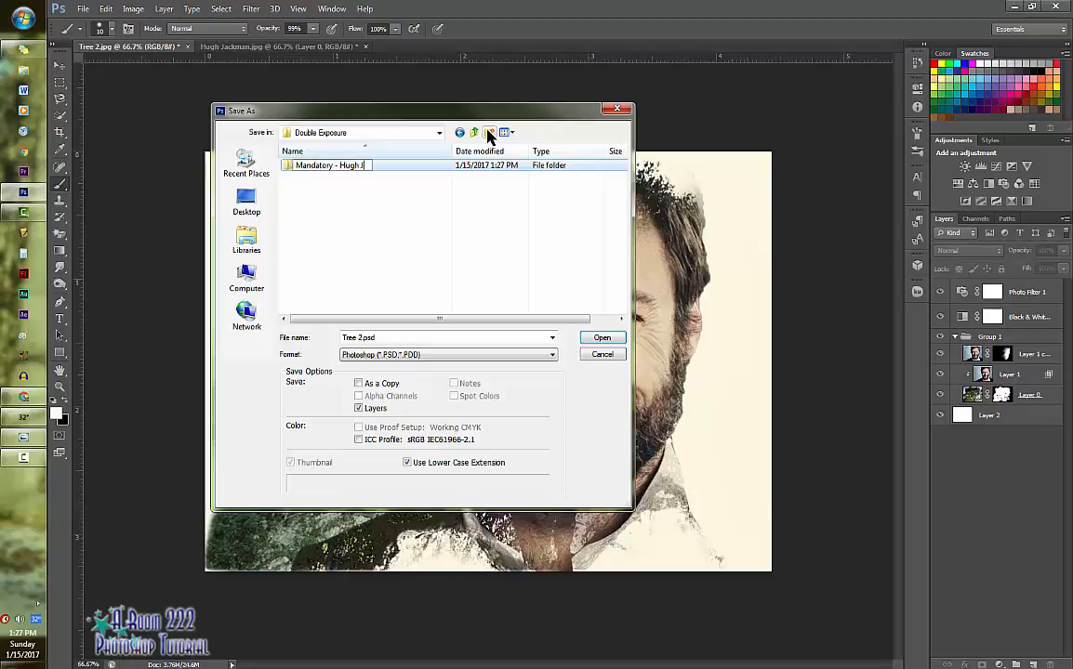
{"action": "type", "text": "ackman with a Tree"}
{"action": "key", "text": "Return"}
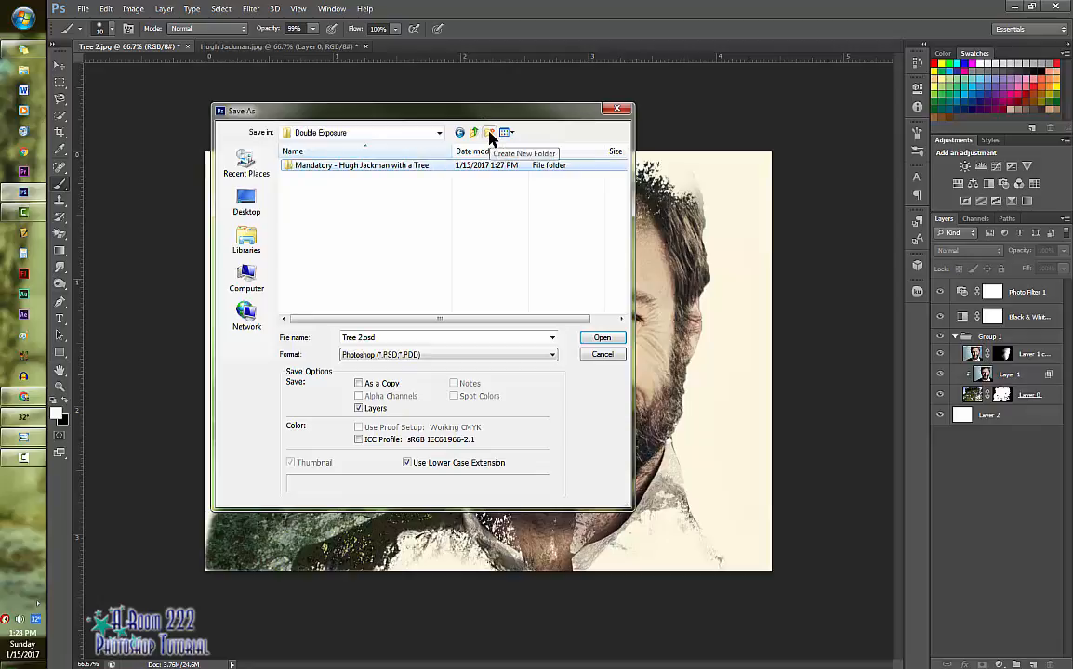
Create a second subfolder named Choice in the Double Exposure folder.
{"action": "left_click", "coordinate": [490, 135]}
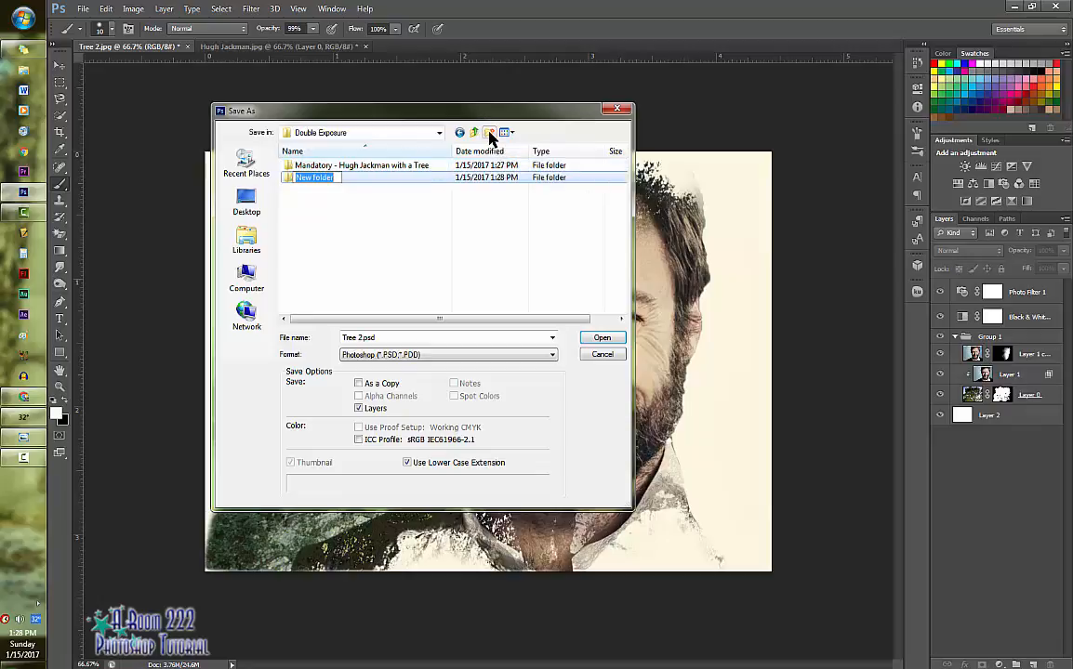
{"action": "type", "text": "Choice"}
{"action": "key", "text": "Return"}
{"action": "left_click", "coordinate": [416, 257]}
Save the image as a JPEG in the Mandatory - Hugh Jackman with a Tree folder, with the creator's name as file name and Maximum quality 12.
{"action": "left_click", "coordinate": [391, 339]}
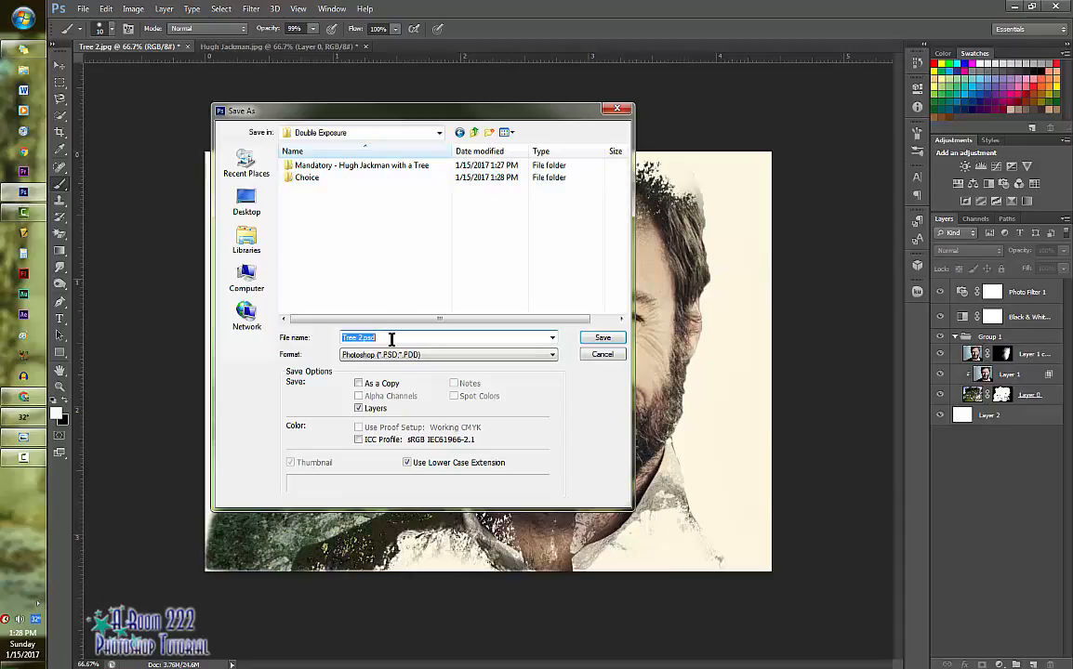
{"action": "double_click", "coordinate": [365, 167]}
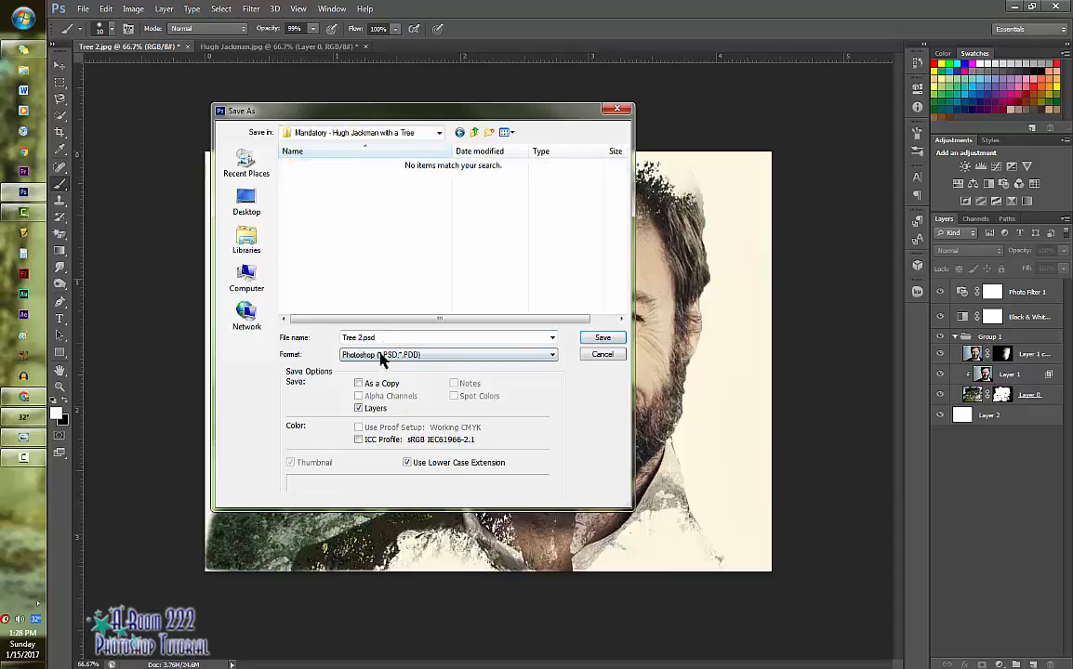
{"action": "type", "text": "Mrs. Cipro"}
{"action": "left_click", "coordinate": [448, 354]}
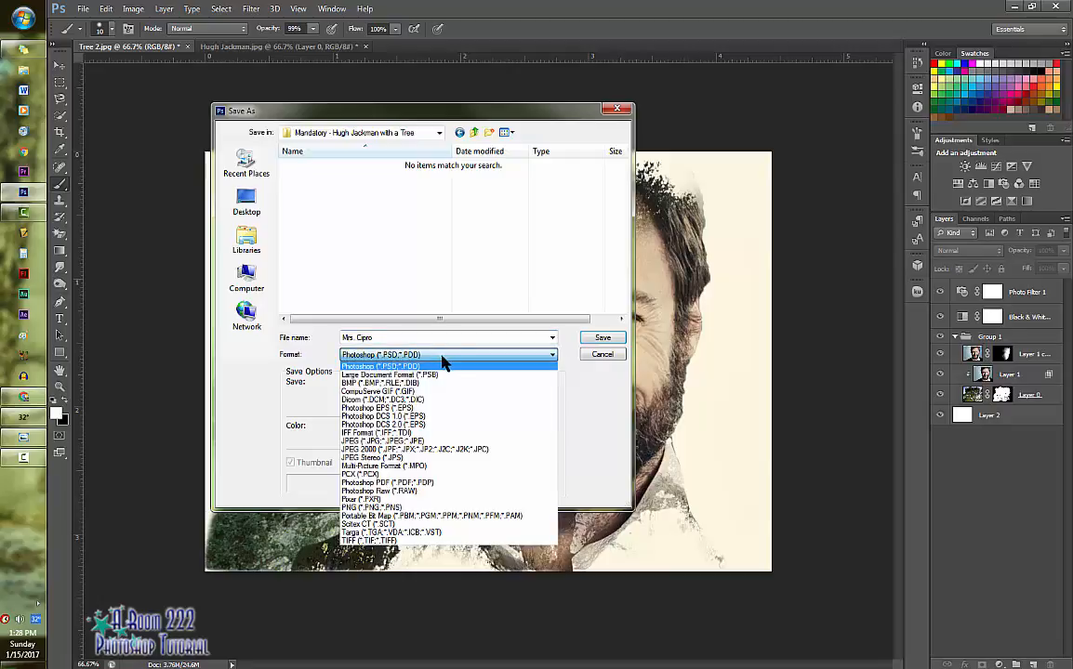
{"action": "left_click", "coordinate": [381, 441]}
{"action": "left_click", "coordinate": [602, 338]}
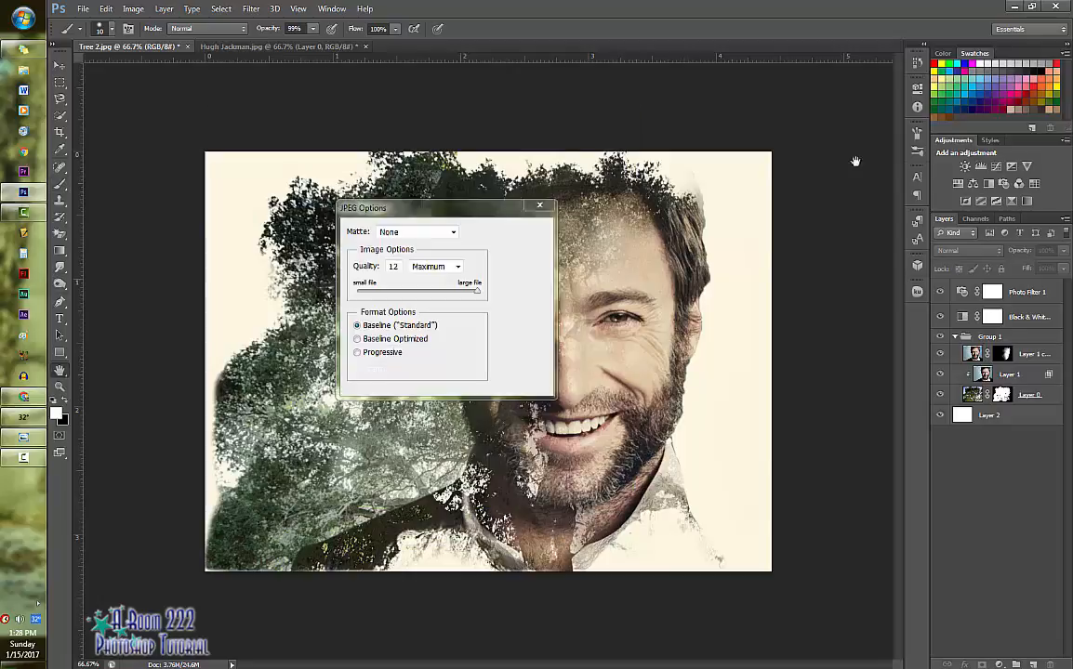
{"action": "left_click", "coordinate": [523, 231]}
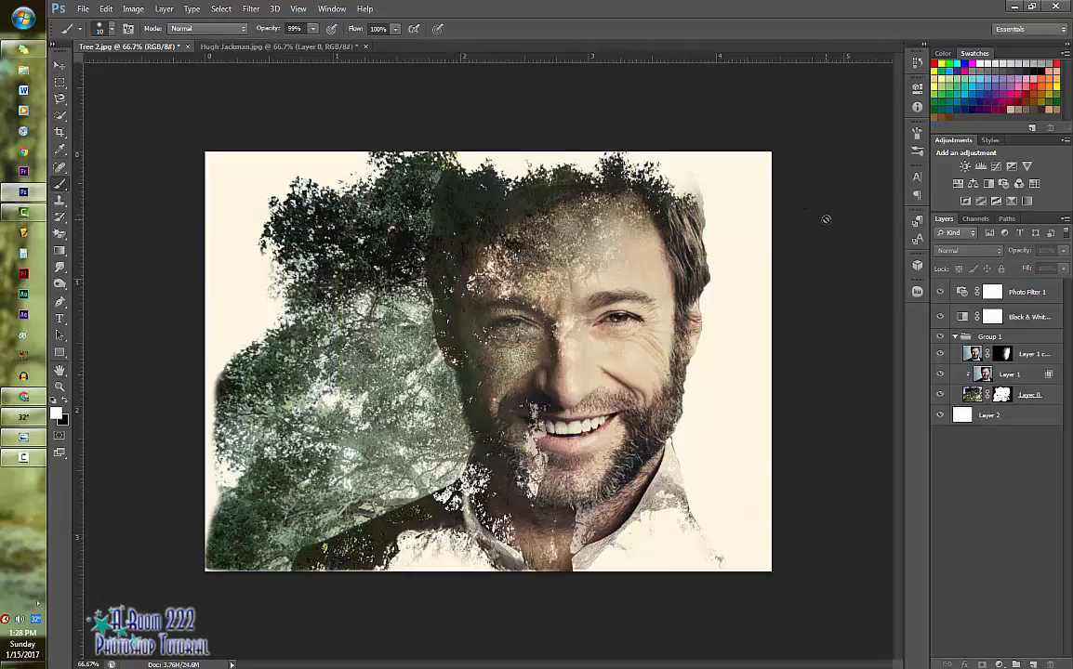